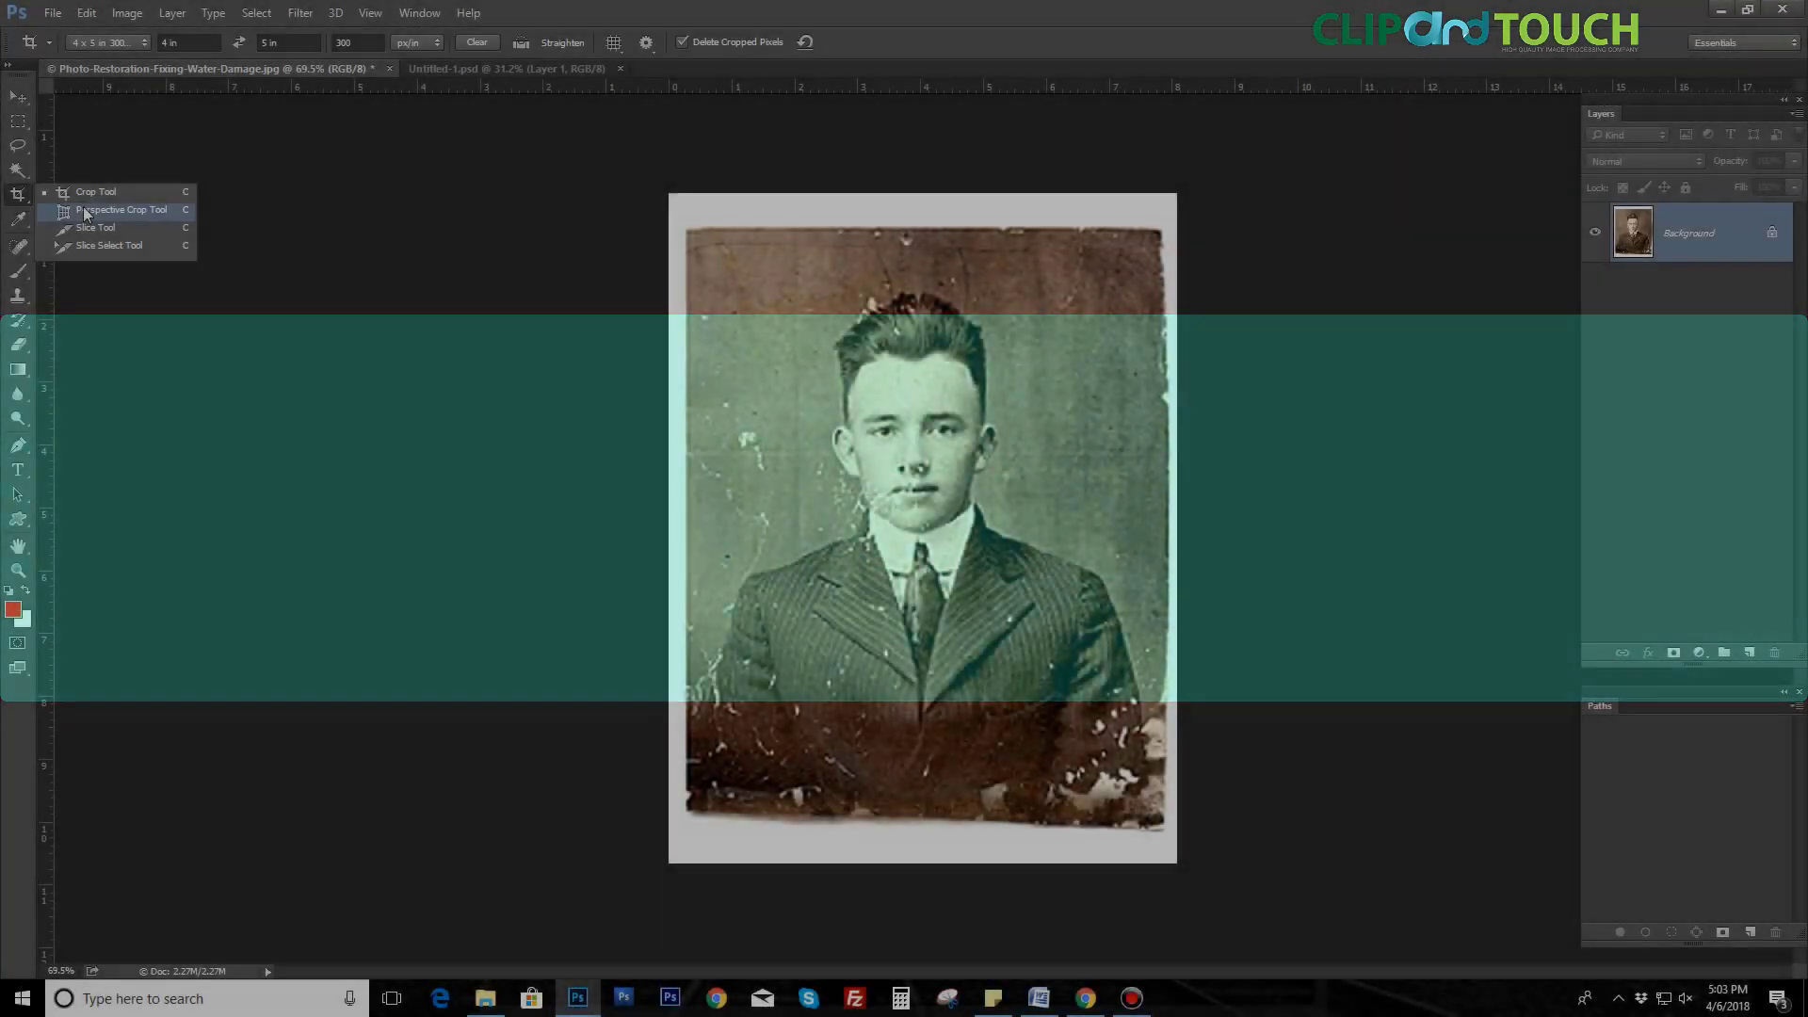
Step: Crop the photo to its edges with a free ratio to remove the white border, then duplicate the Background layer
{"action": "left_click", "coordinate": [105, 195]}
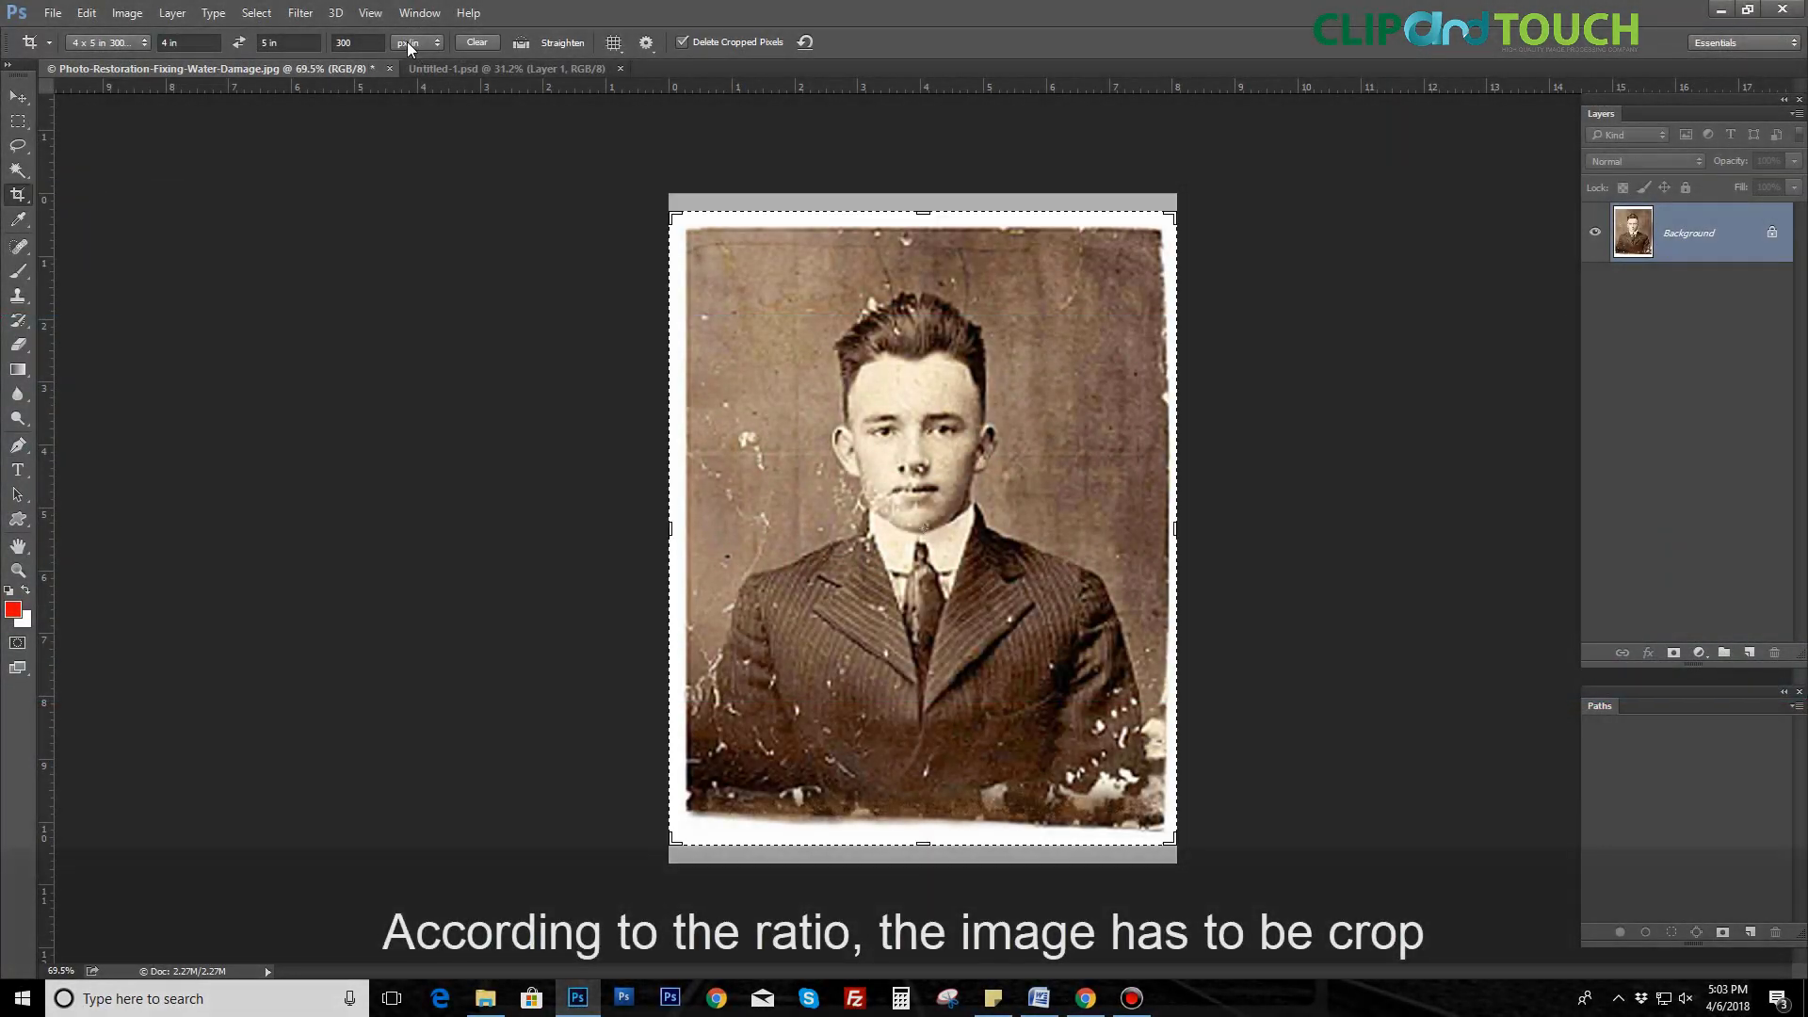
{"action": "left_click", "coordinate": [483, 47]}
{"action": "left_click", "coordinate": [106, 42]}
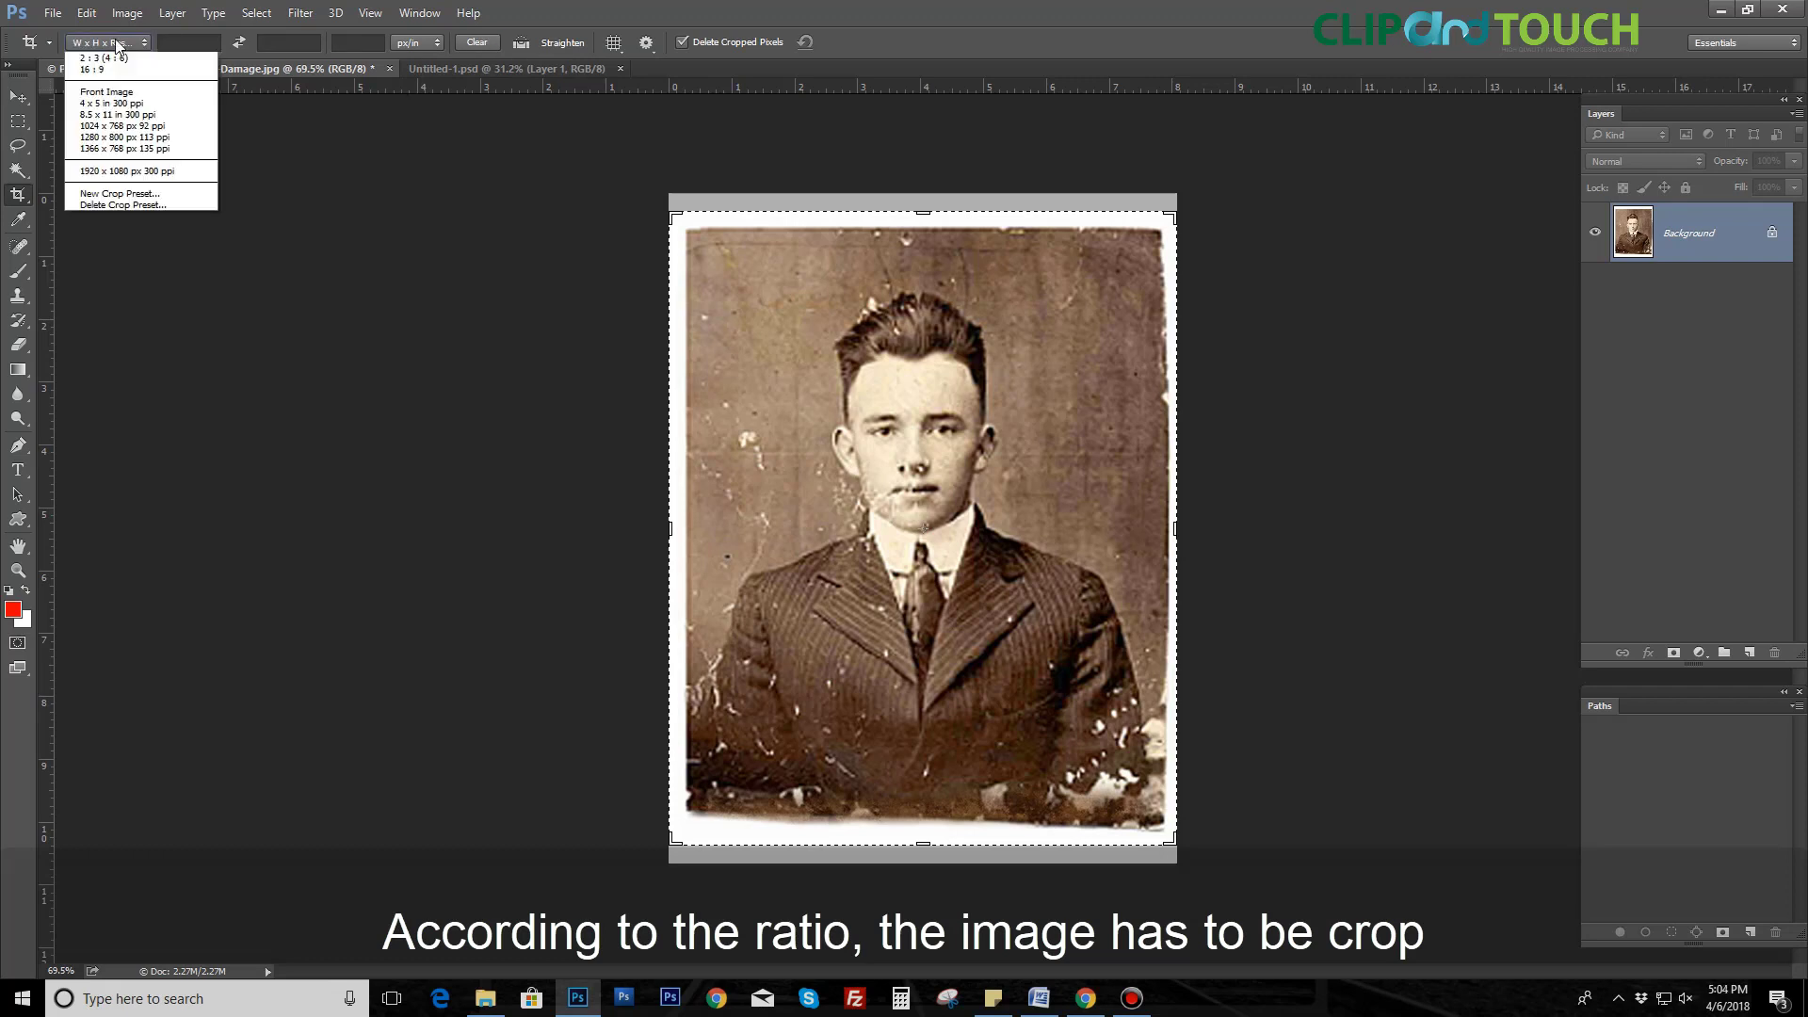
{"action": "left_click", "coordinate": [95, 60]}
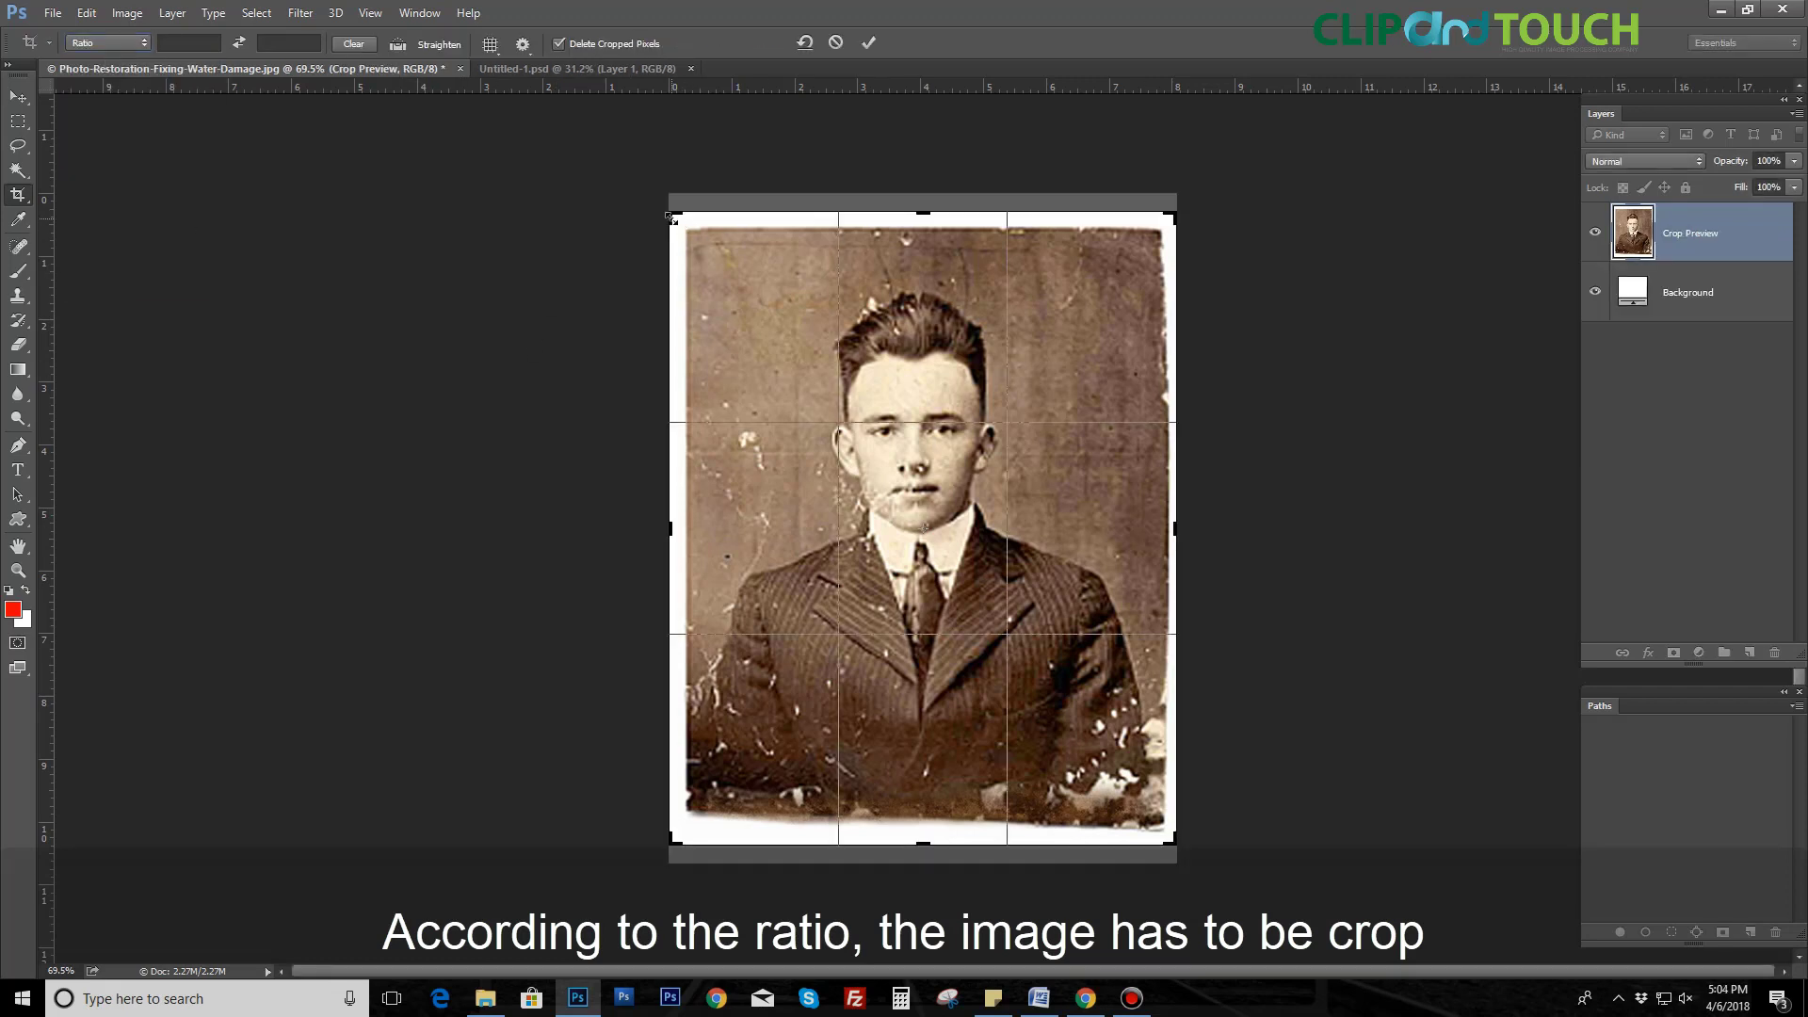
{"action": "left_click_drag", "start_coordinate": [671, 218], "coordinate": [684, 227]}
{"action": "left_click_drag", "start_coordinate": [1175, 528], "coordinate": [1163, 528]}
{"action": "left_click_drag", "start_coordinate": [918, 843], "coordinate": [918, 816]}
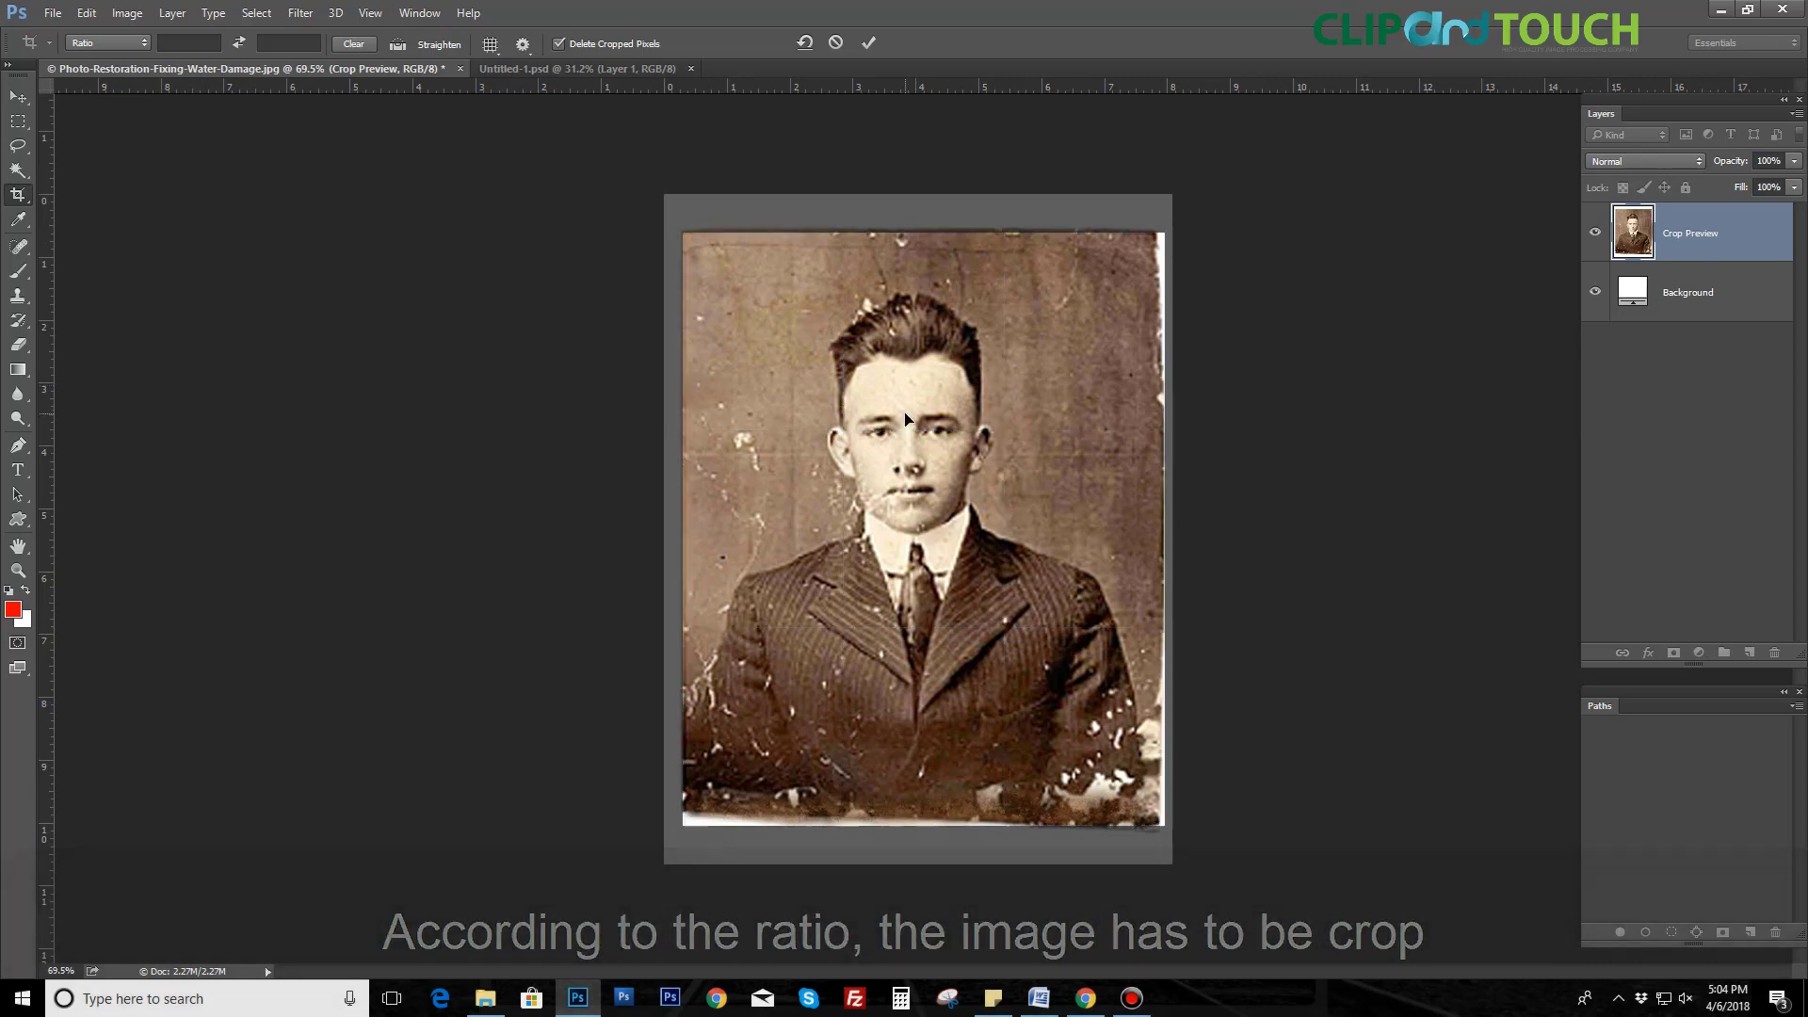
{"action": "key", "text": "Return"}
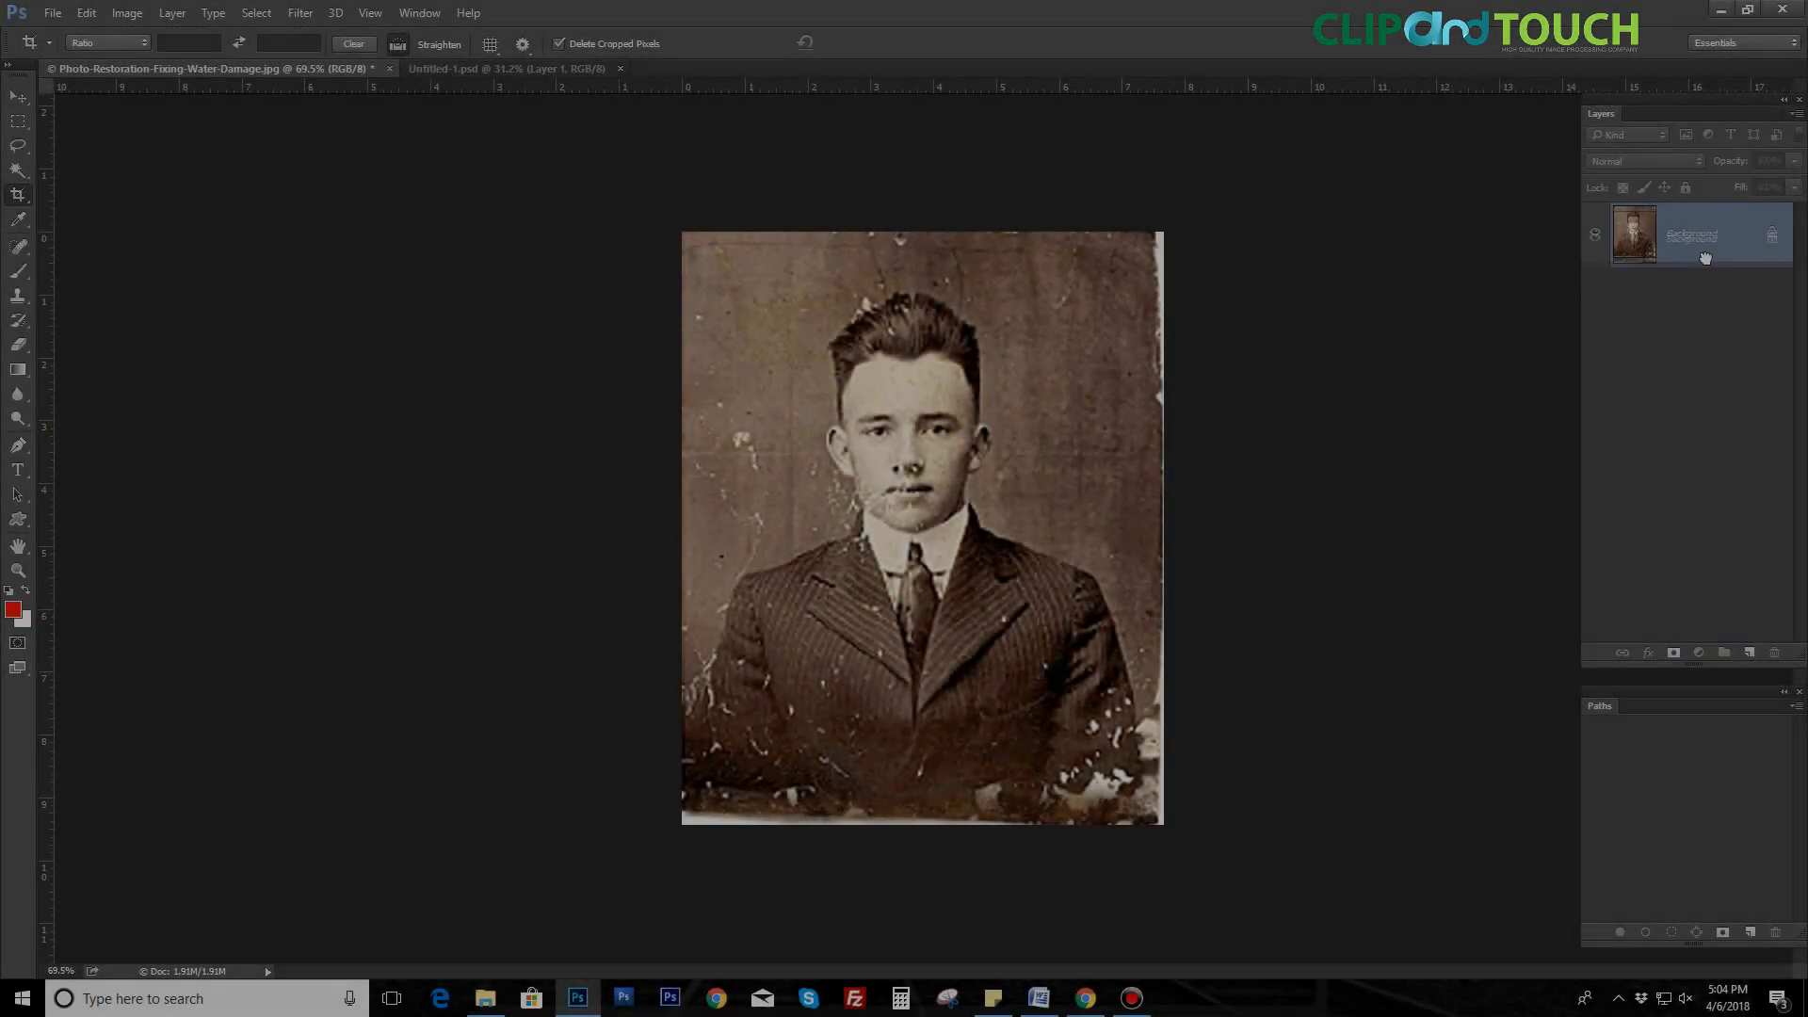
{"action": "left_click_drag", "start_coordinate": [1706, 258], "coordinate": [1749, 652]}
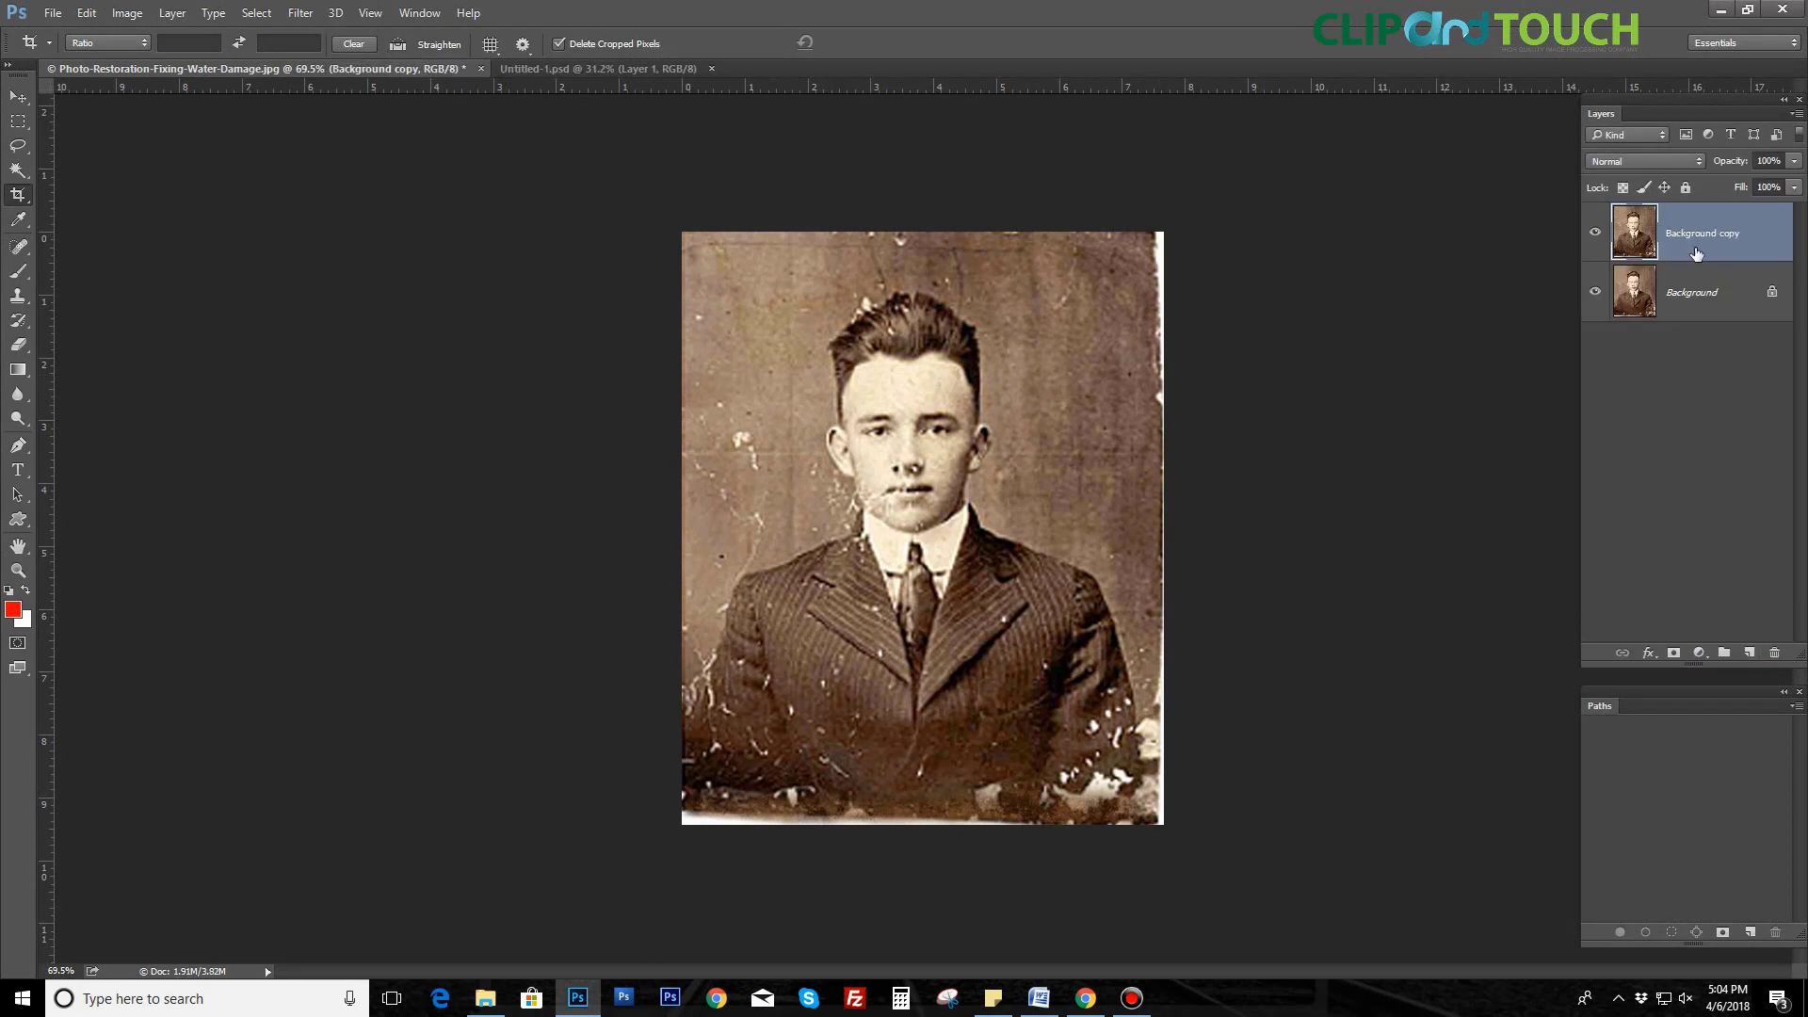
Step: Select the Clone Stamp with a larger brush and zoom onto the suit's left side
{"action": "scroll", "coordinate": [893, 461], "scroll_direction": "up", "scroll_amount": 5}
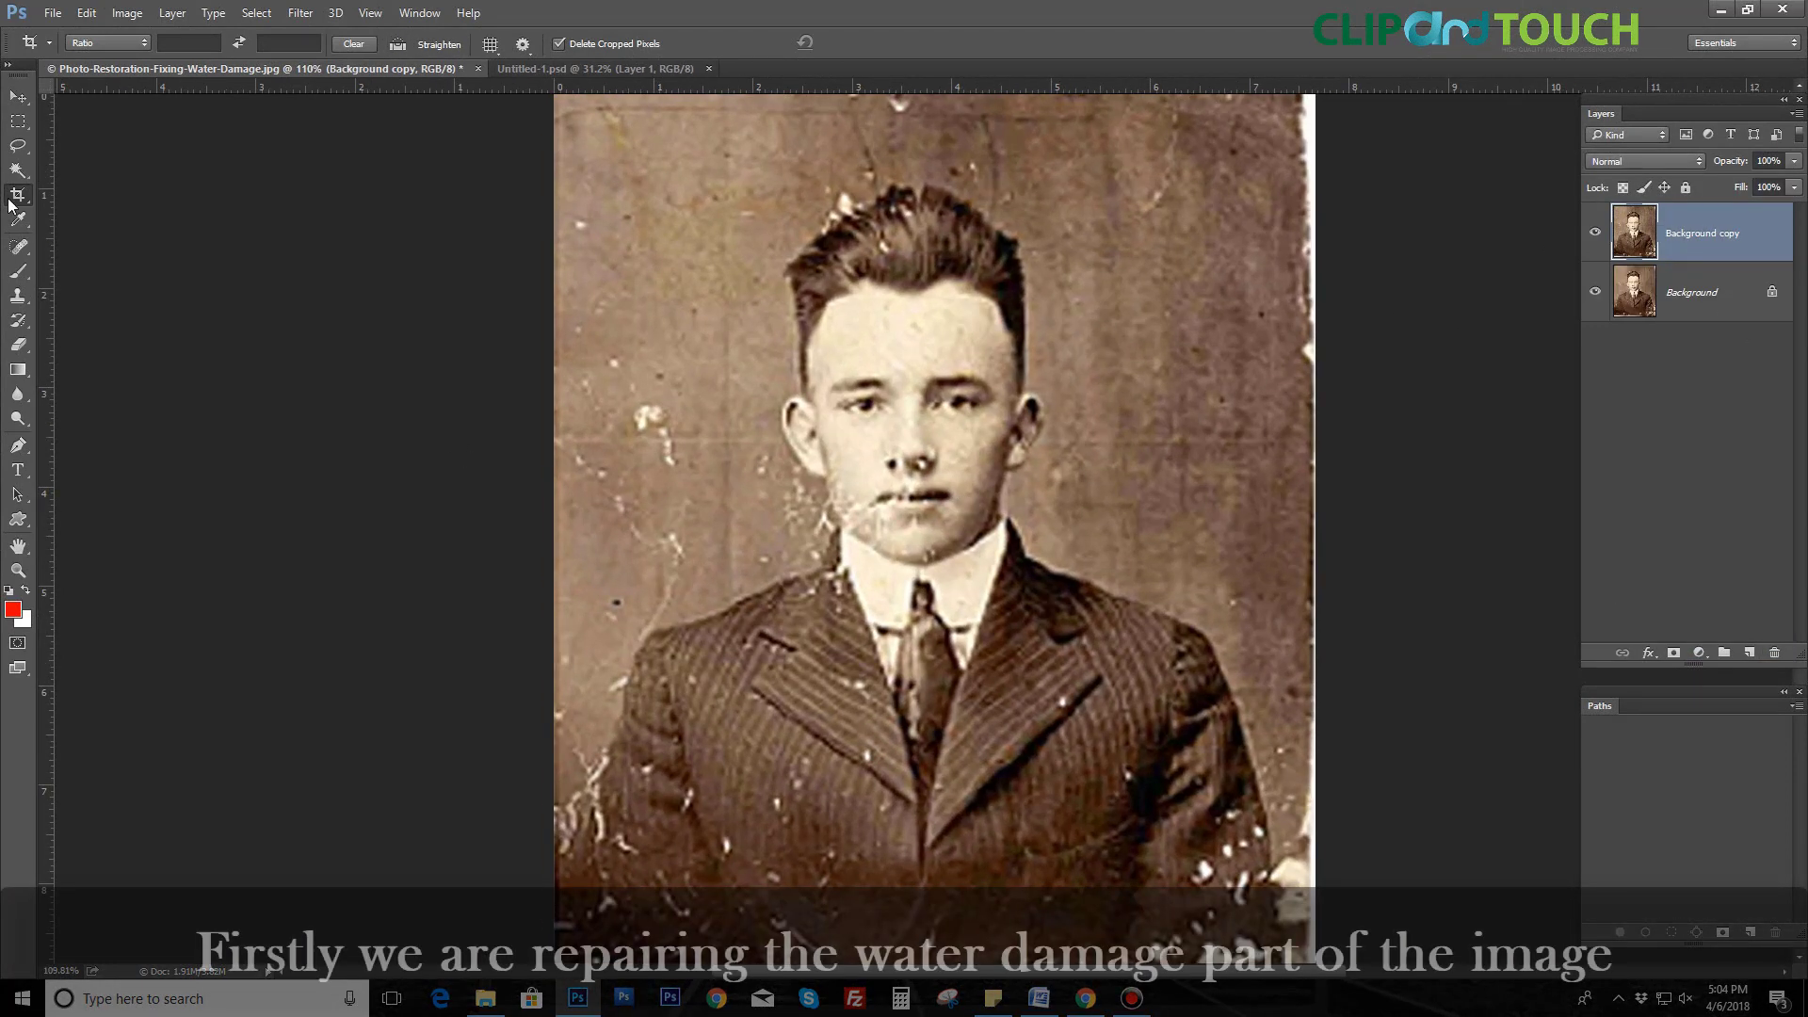
{"action": "left_click", "coordinate": [17, 299]}
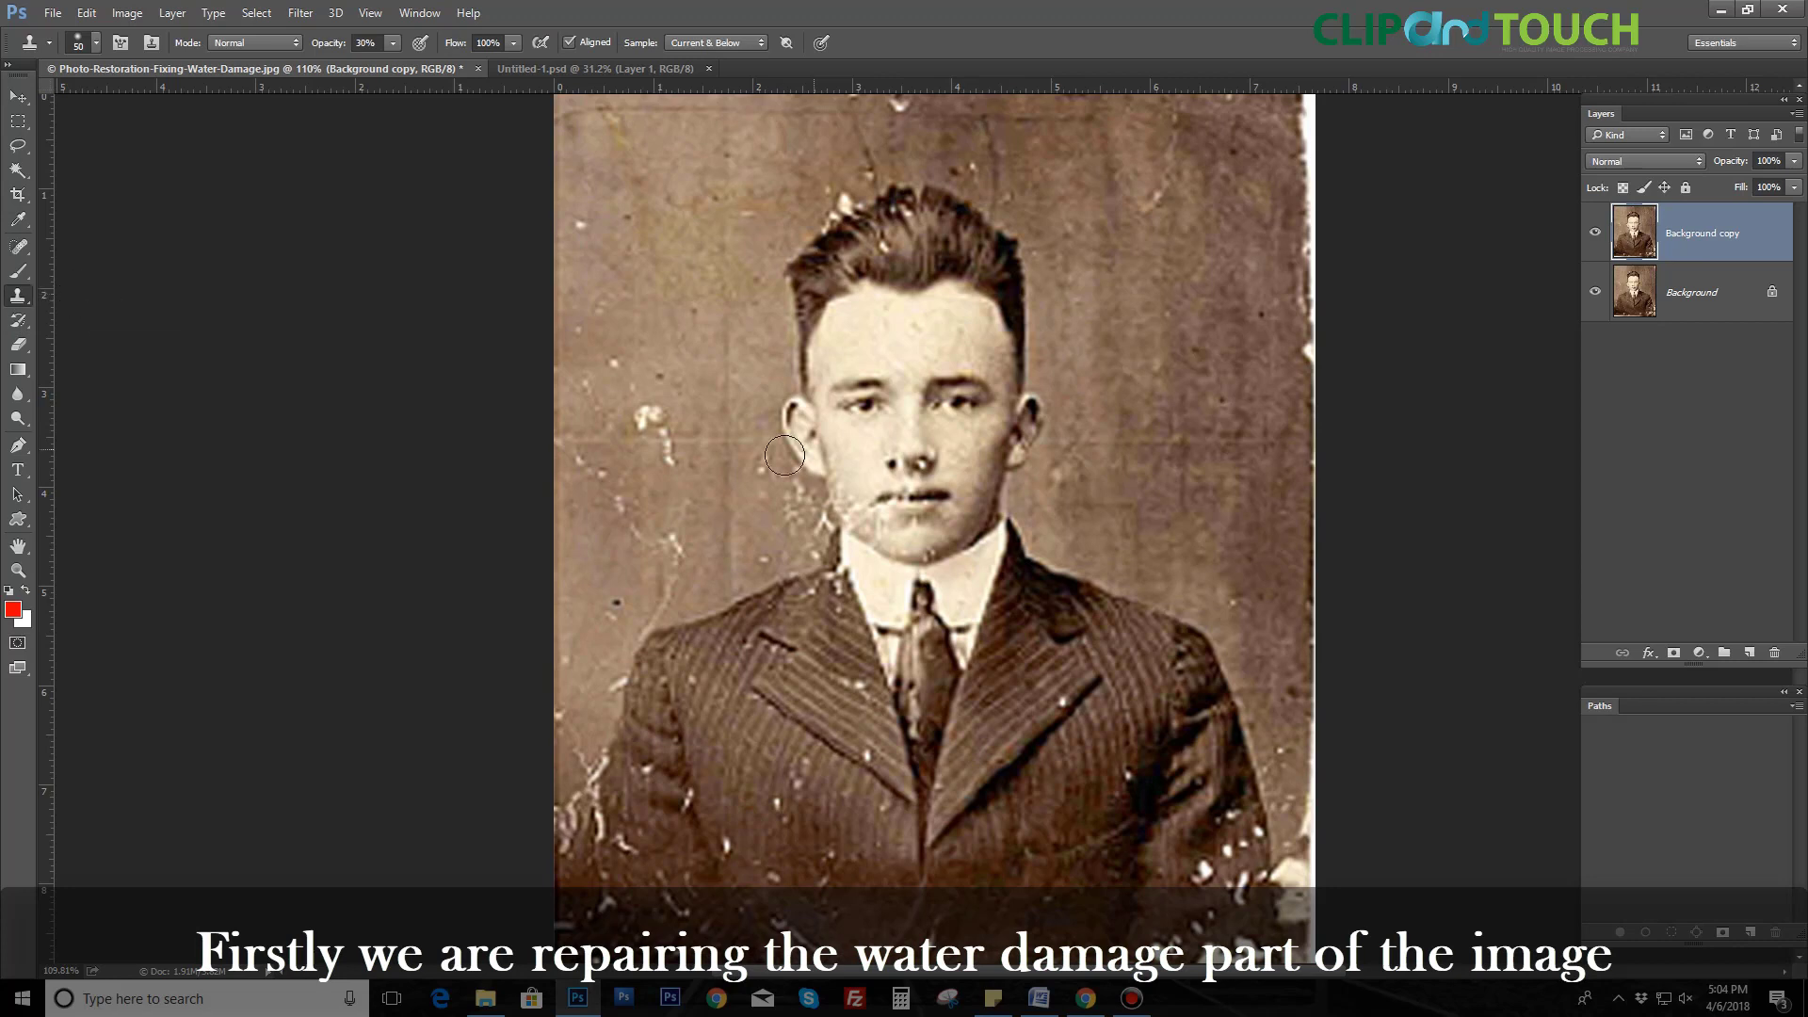
{"action": "scroll", "coordinate": [655, 386], "scroll_direction": "up", "scroll_amount": 3}
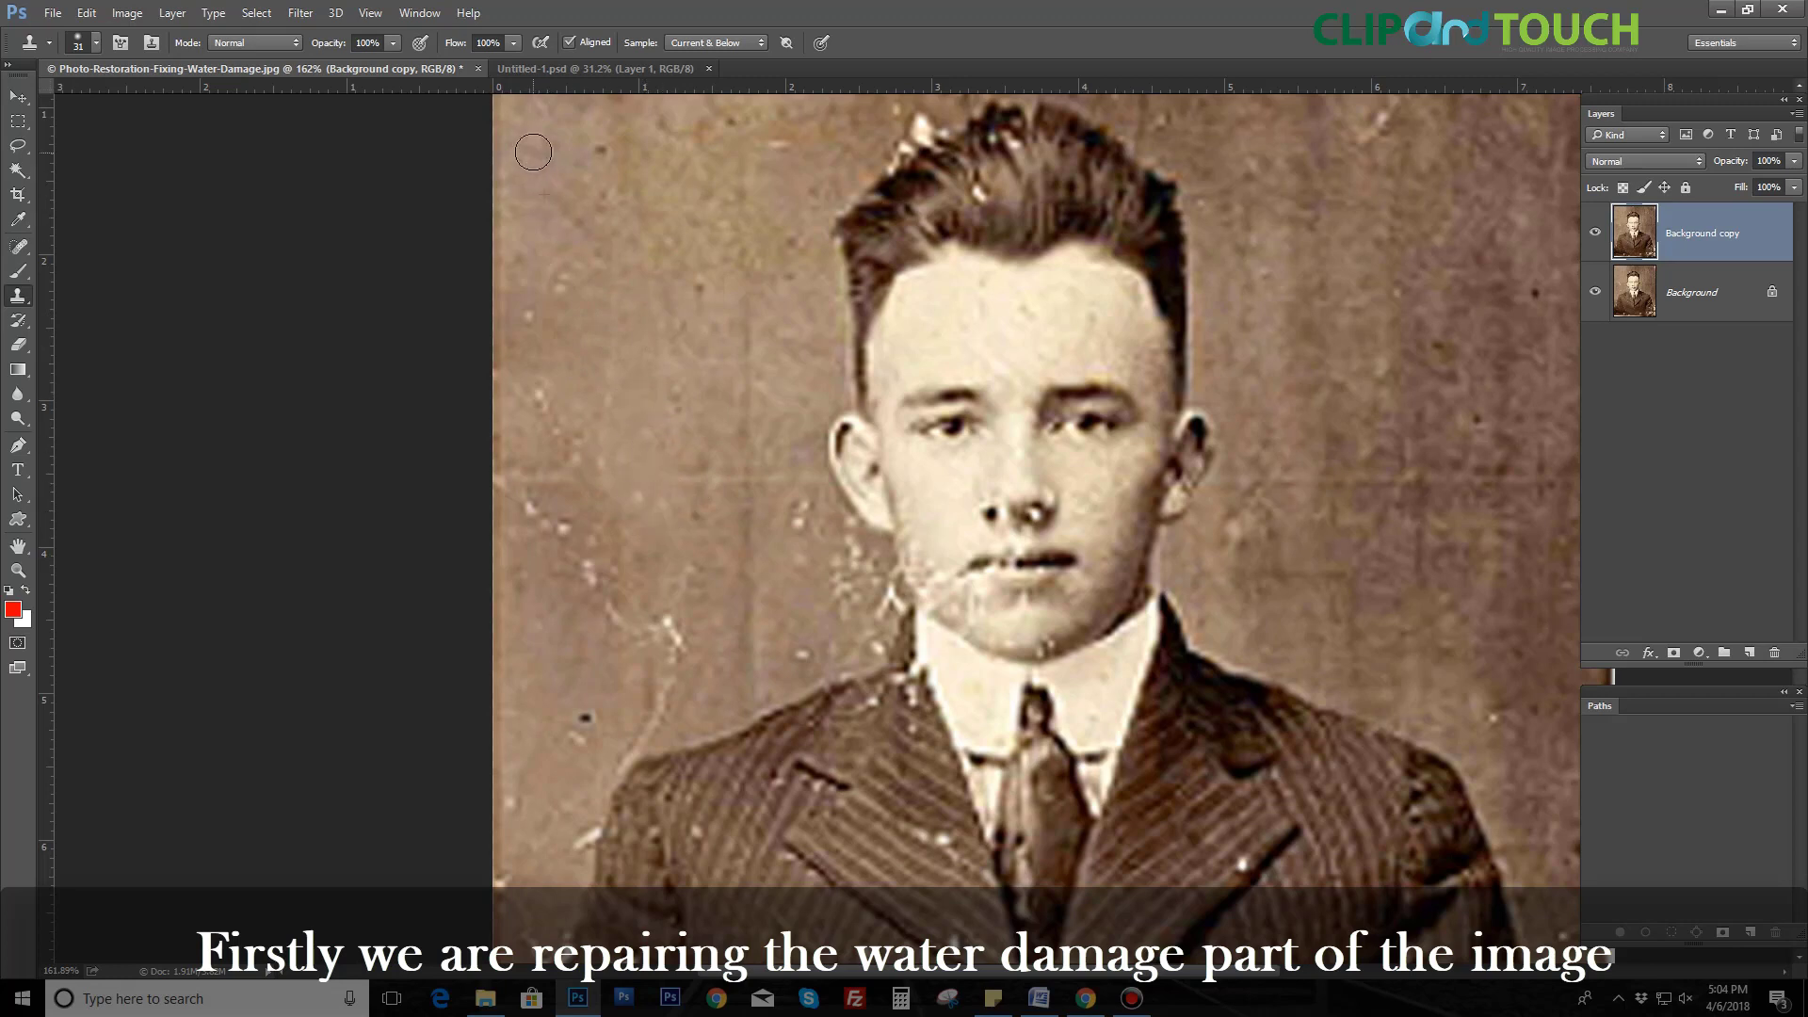
{"action": "left_click_drag", "start_coordinate": [642, 369], "coordinate": [697, 640]}
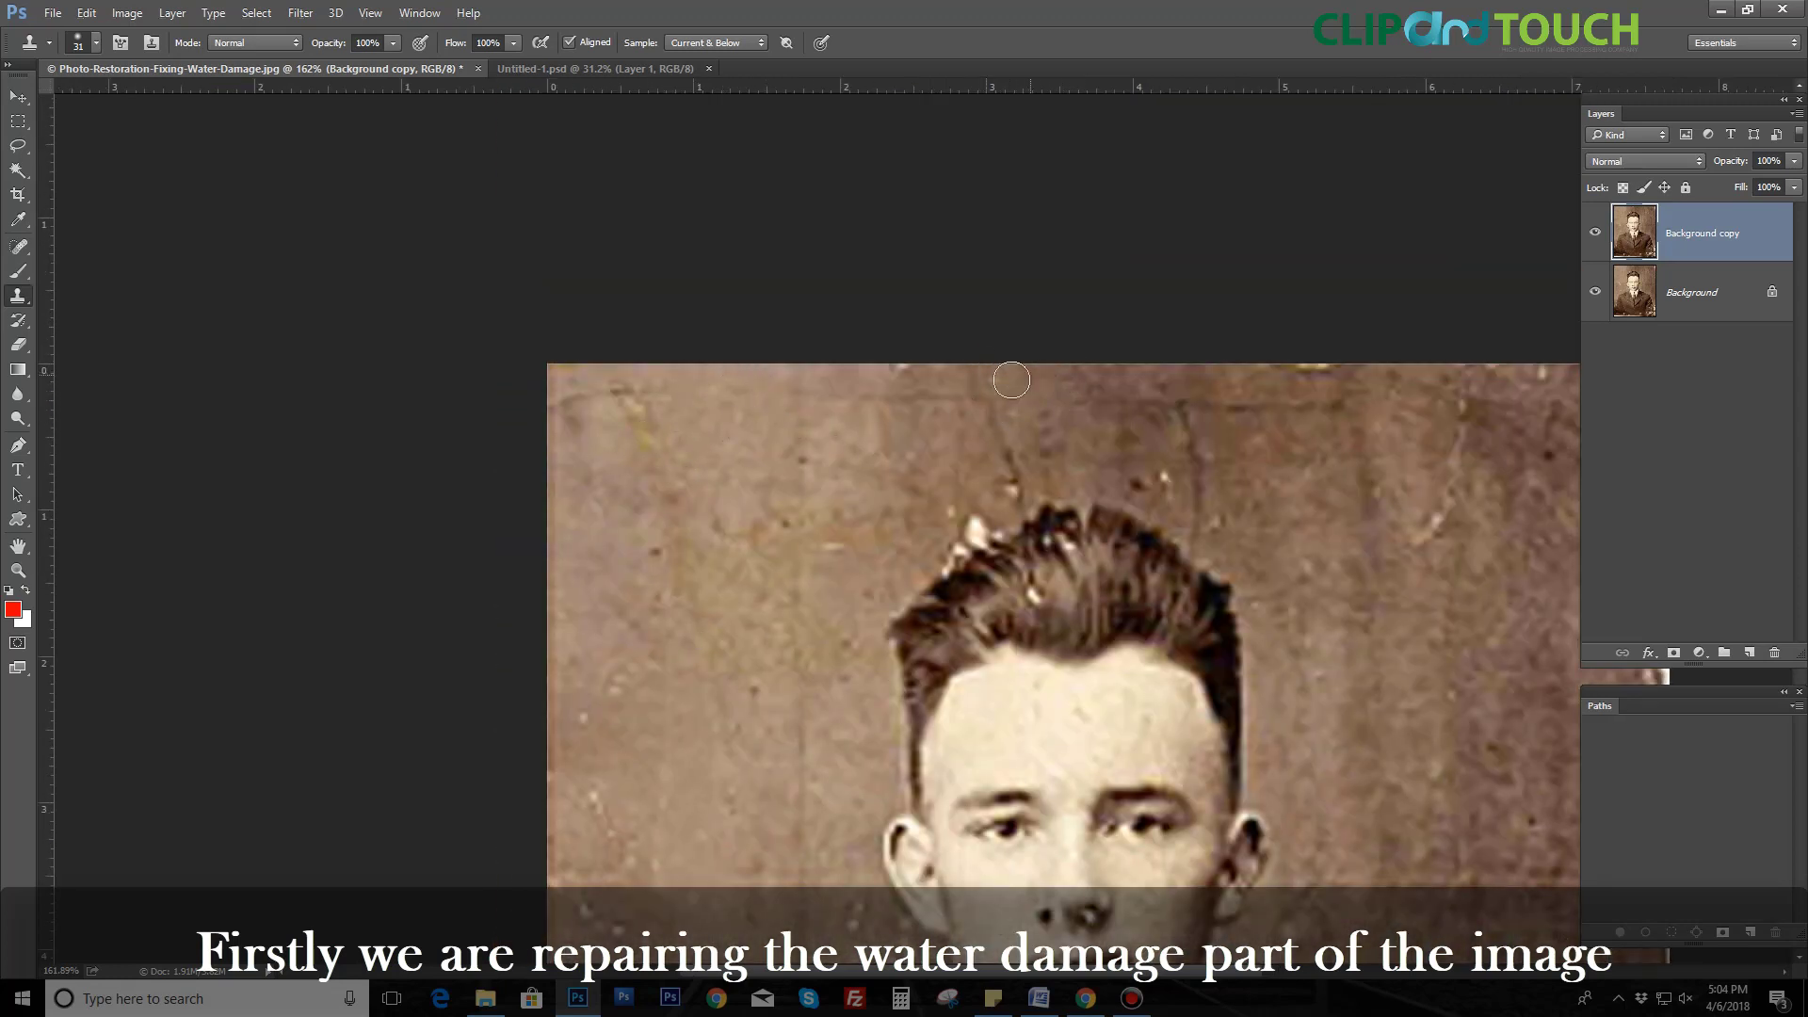
{"action": "left_click_drag", "start_coordinate": [1235, 376], "coordinate": [816, 392]}
{"action": "right_click", "coordinate": [1100, 425], "text": "alt"}
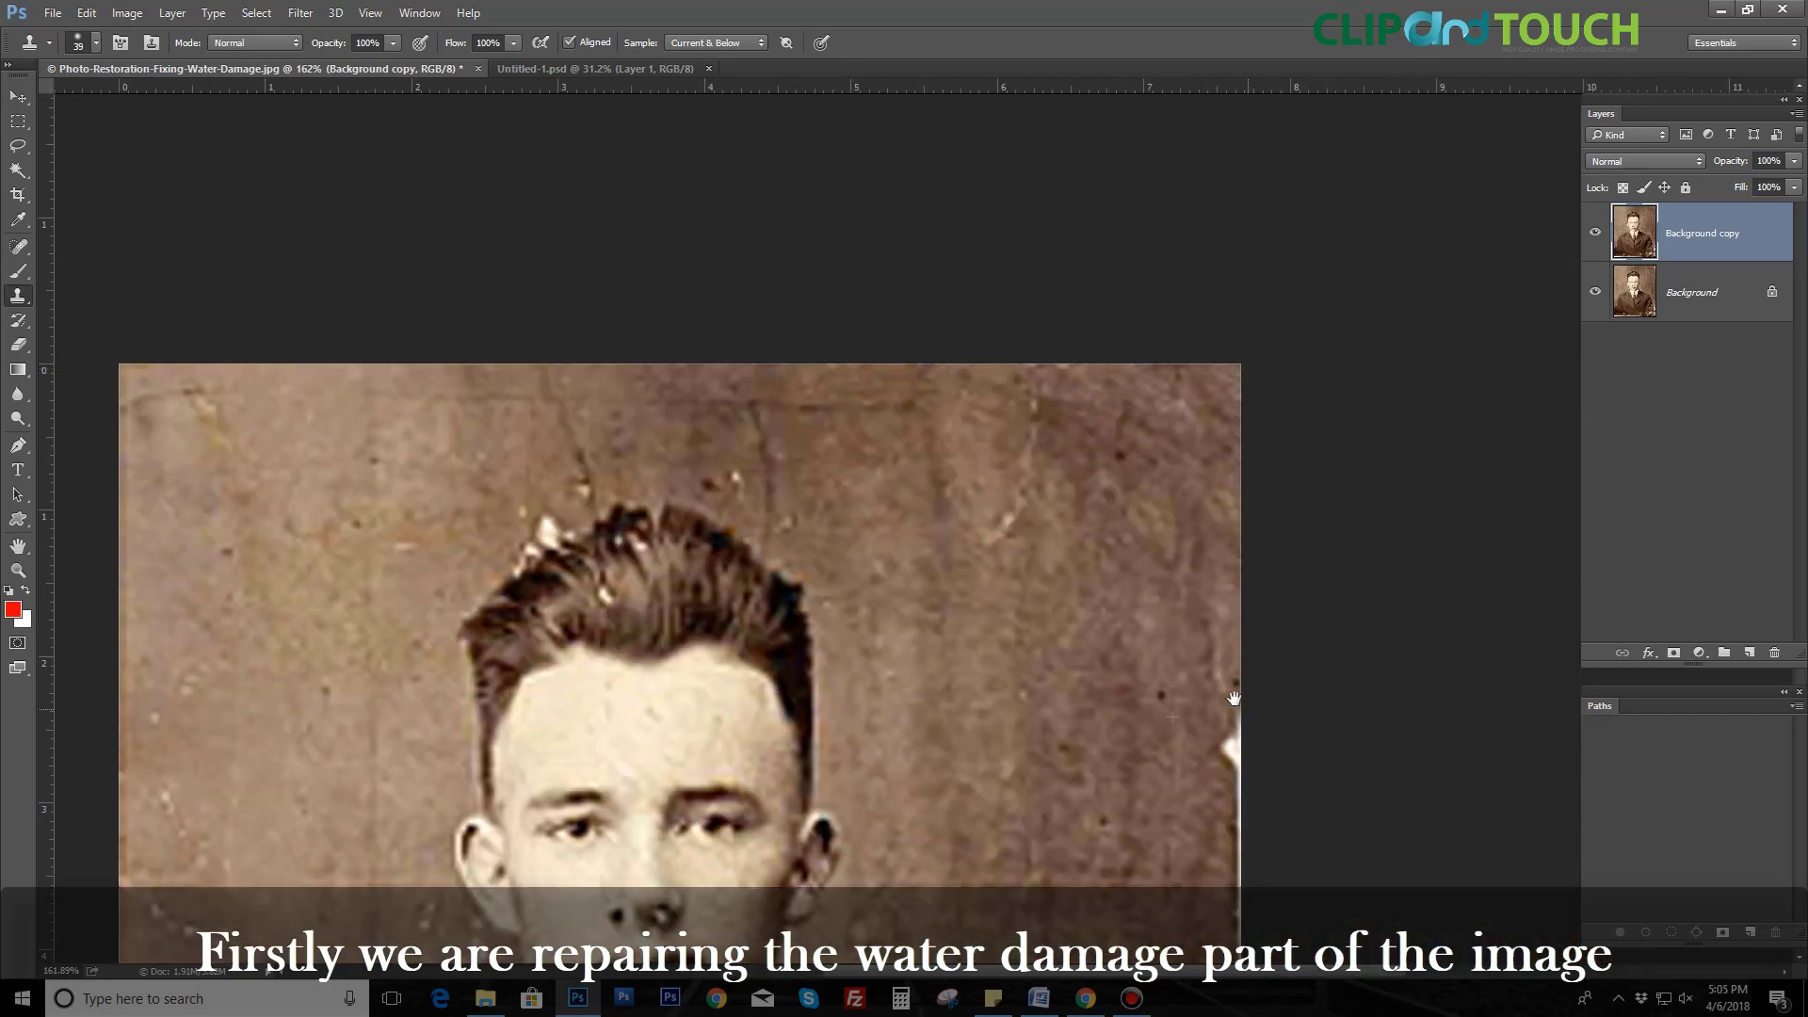
{"action": "left_click_drag", "start_coordinate": [1224, 659], "coordinate": [1138, 403]}
{"action": "left_click_drag", "start_coordinate": [1164, 545], "coordinate": [1090, 264]}
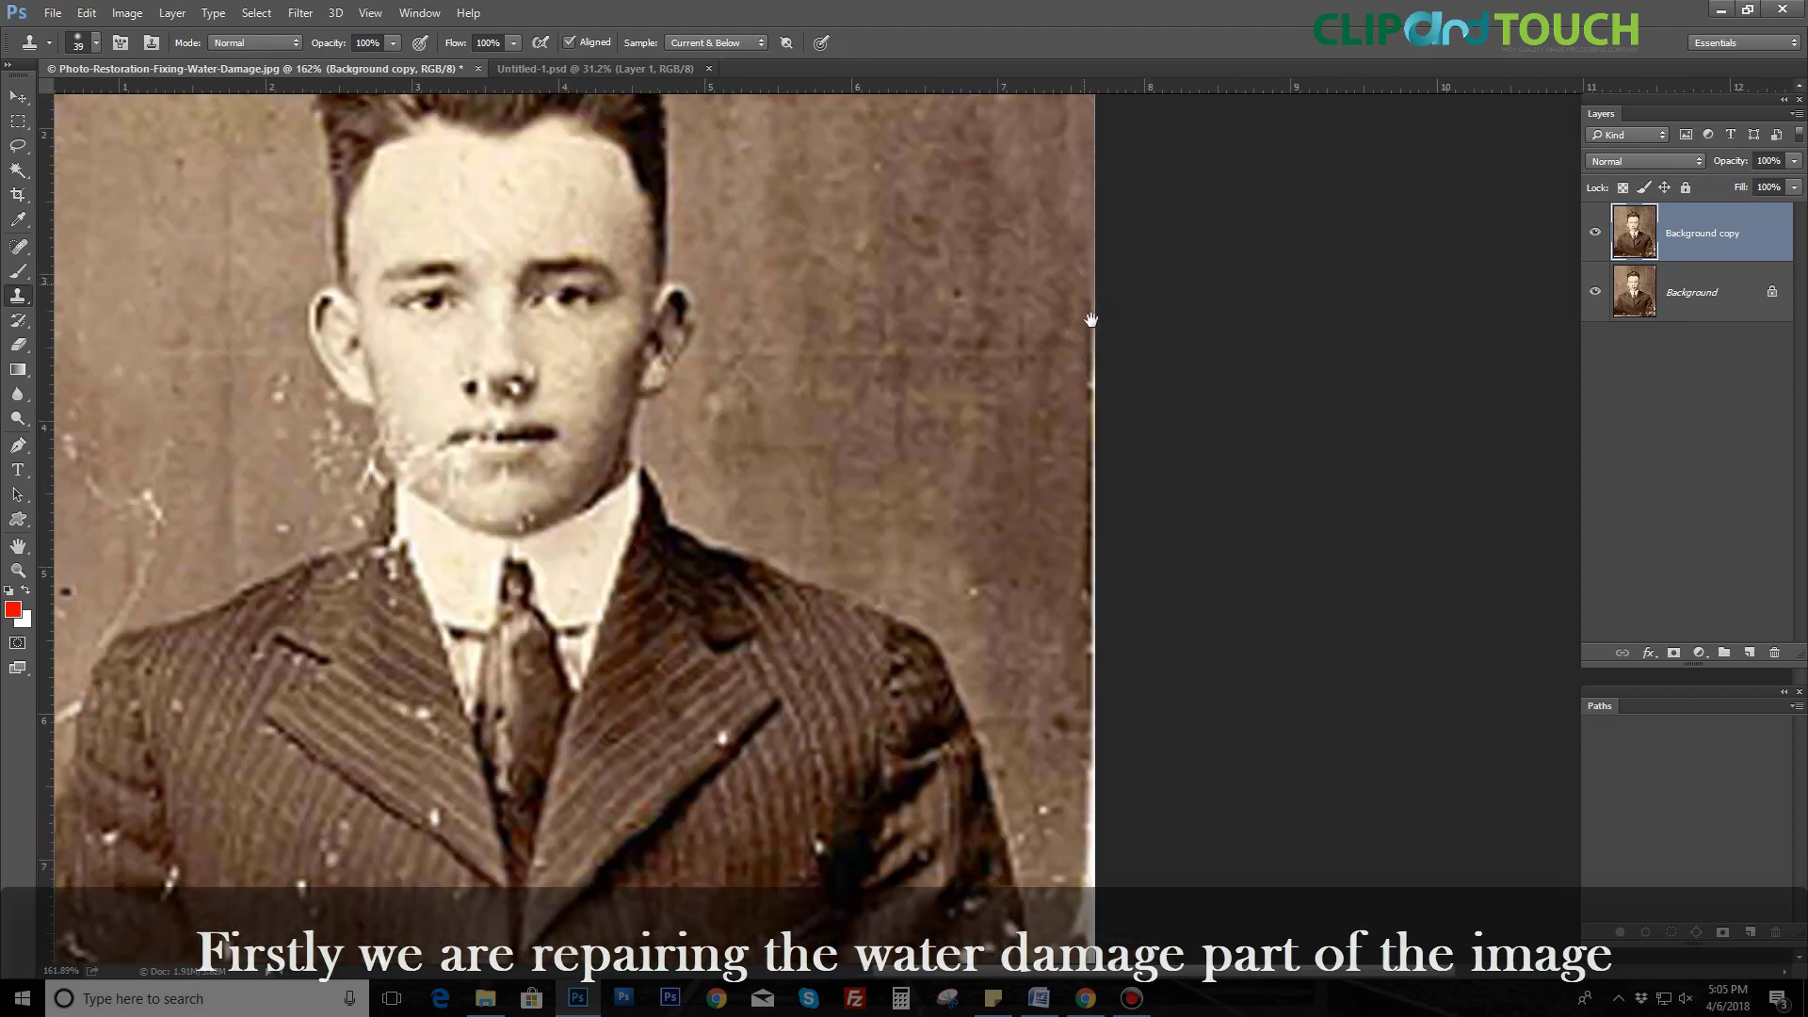
{"action": "left_click_drag", "start_coordinate": [1089, 706], "coordinate": [1044, 421]}
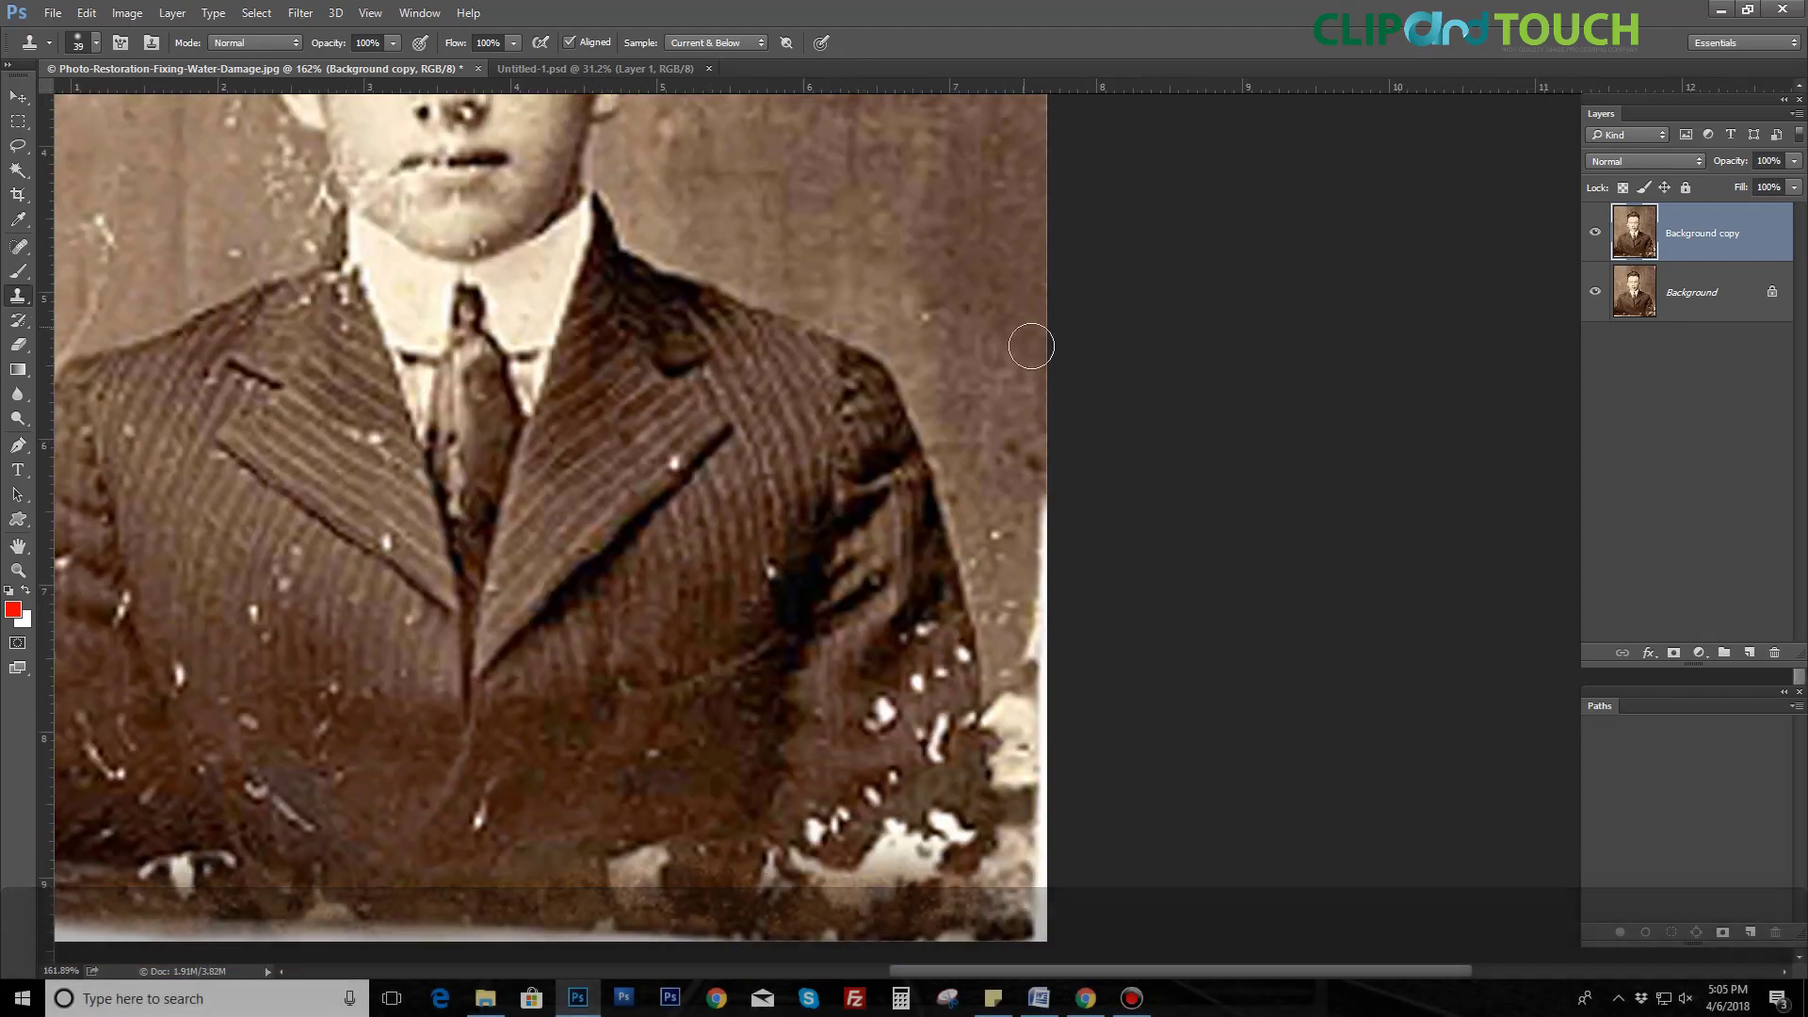
{"action": "key", "text": "bracketright"}
{"action": "scroll", "coordinate": [978, 360], "scroll_direction": "down", "scroll_amount": 3}
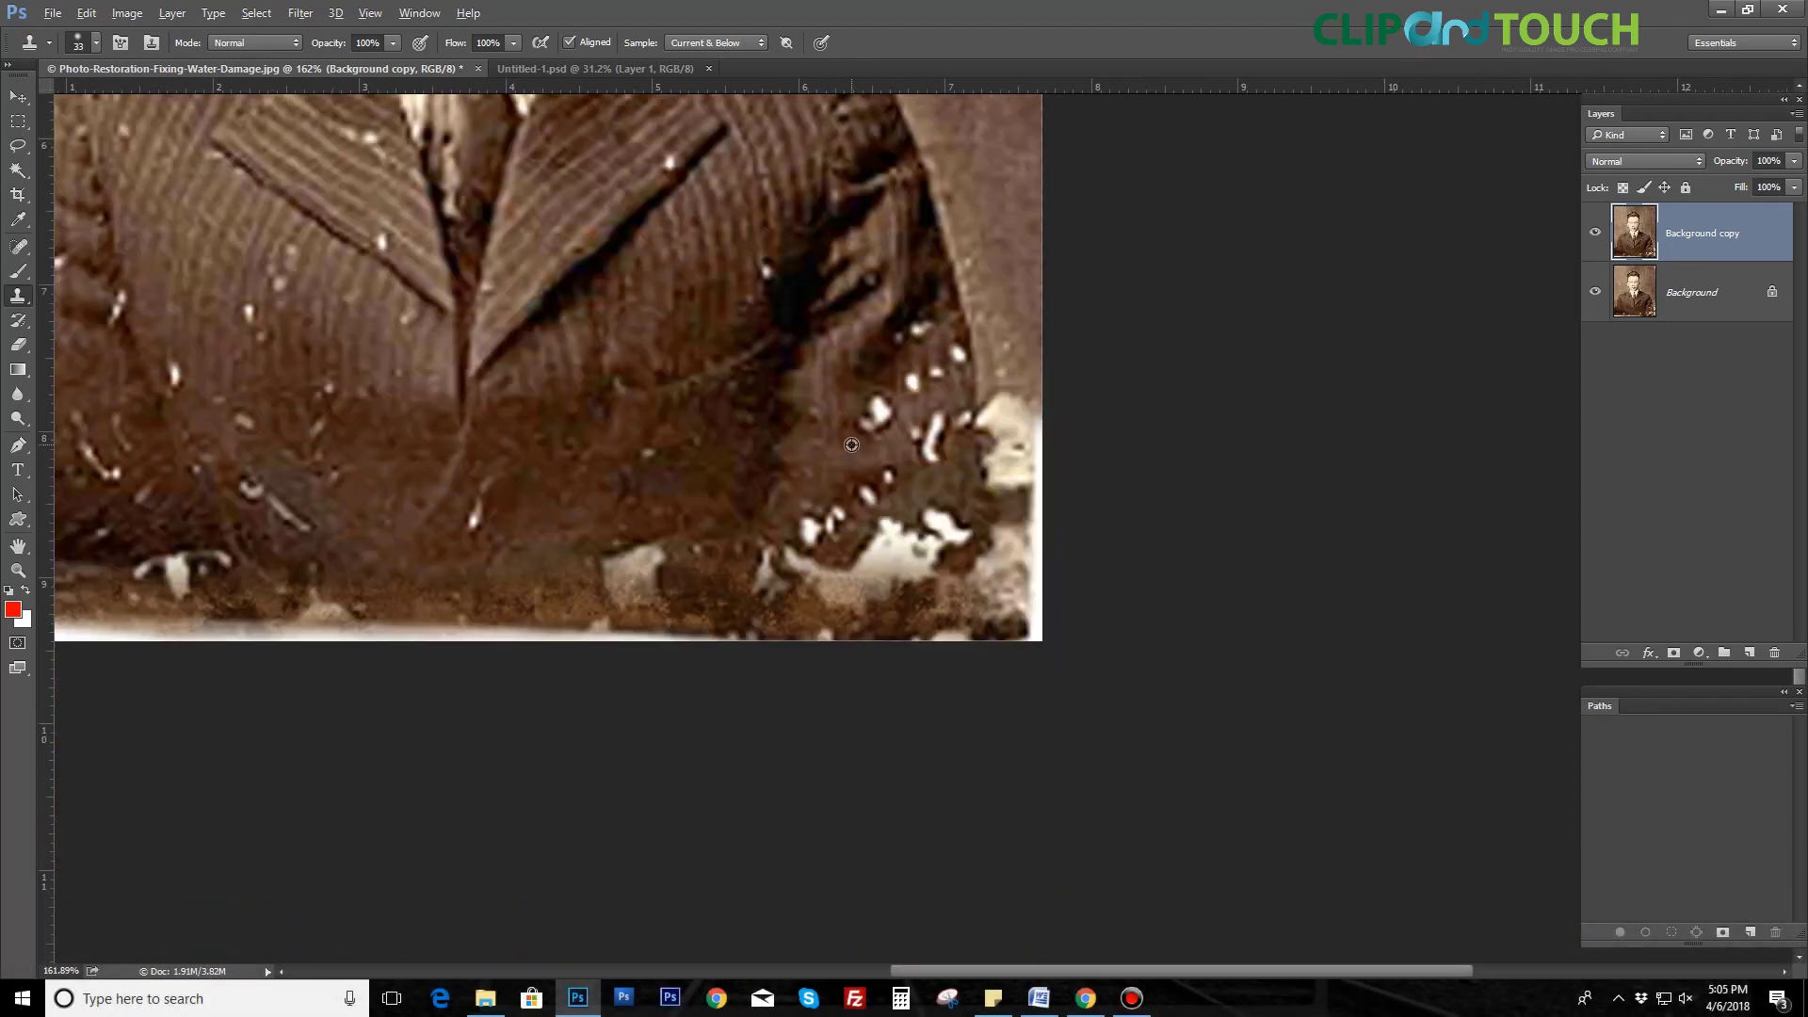
{"action": "left_click_drag", "start_coordinate": [301, 347], "coordinate": [845, 549]}
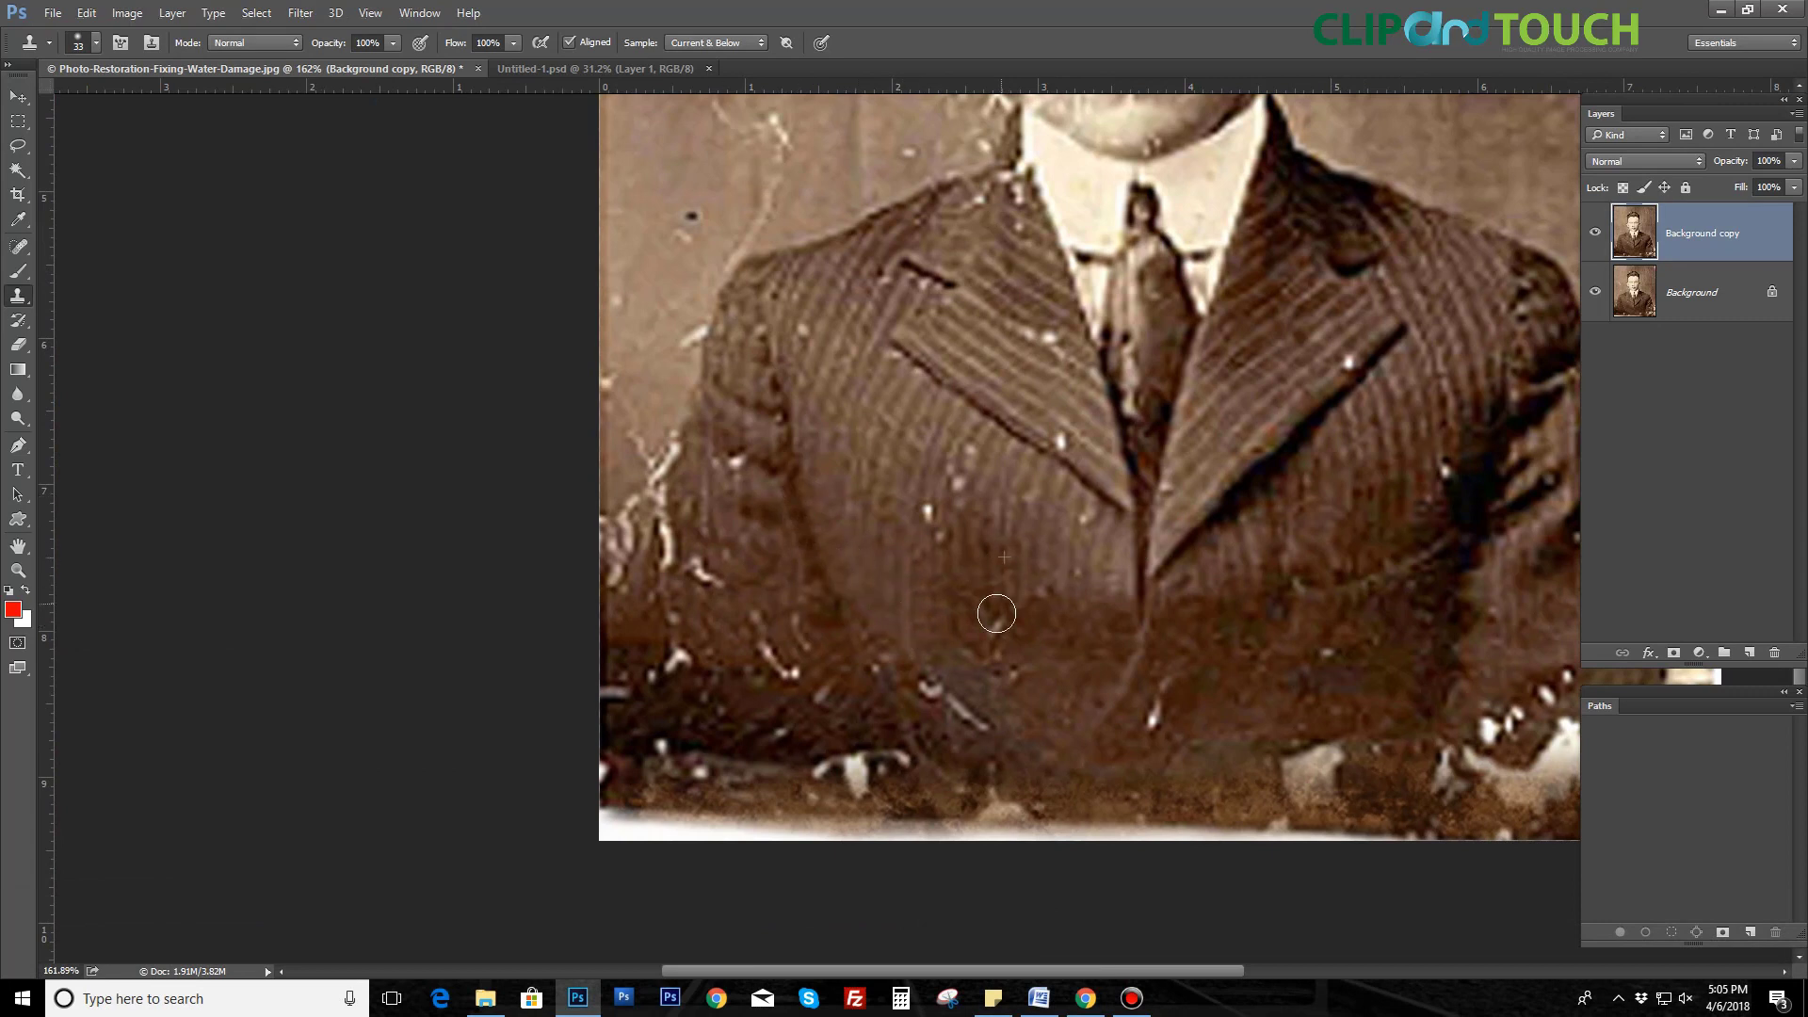
Step: Clone out the white specks and streaks along the suit's left edge and lower left
{"action": "left_click", "coordinate": [939, 532]}
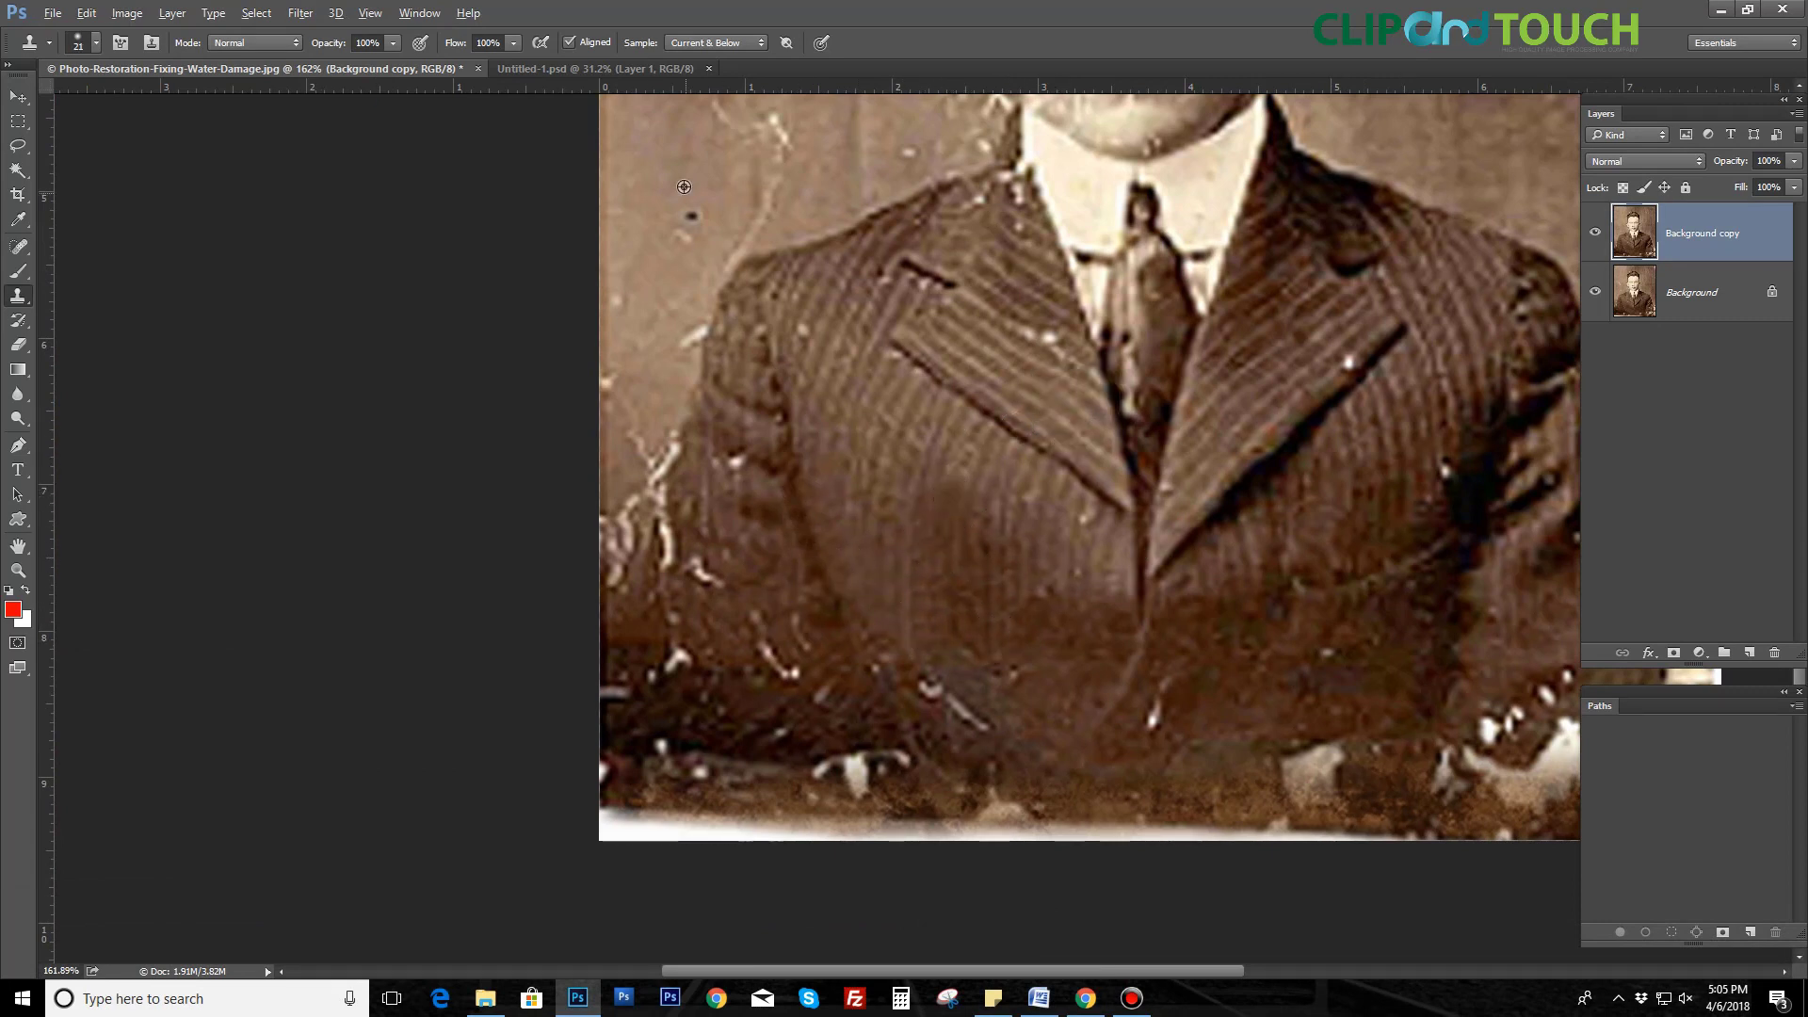
{"action": "mouse_move", "coordinate": [618, 226]}
{"action": "left_mouse_down"}
{"action": "mouse_move", "coordinate": [585, 537]}
{"action": "mouse_move", "coordinate": [643, 513]}
{"action": "left_mouse_up"}
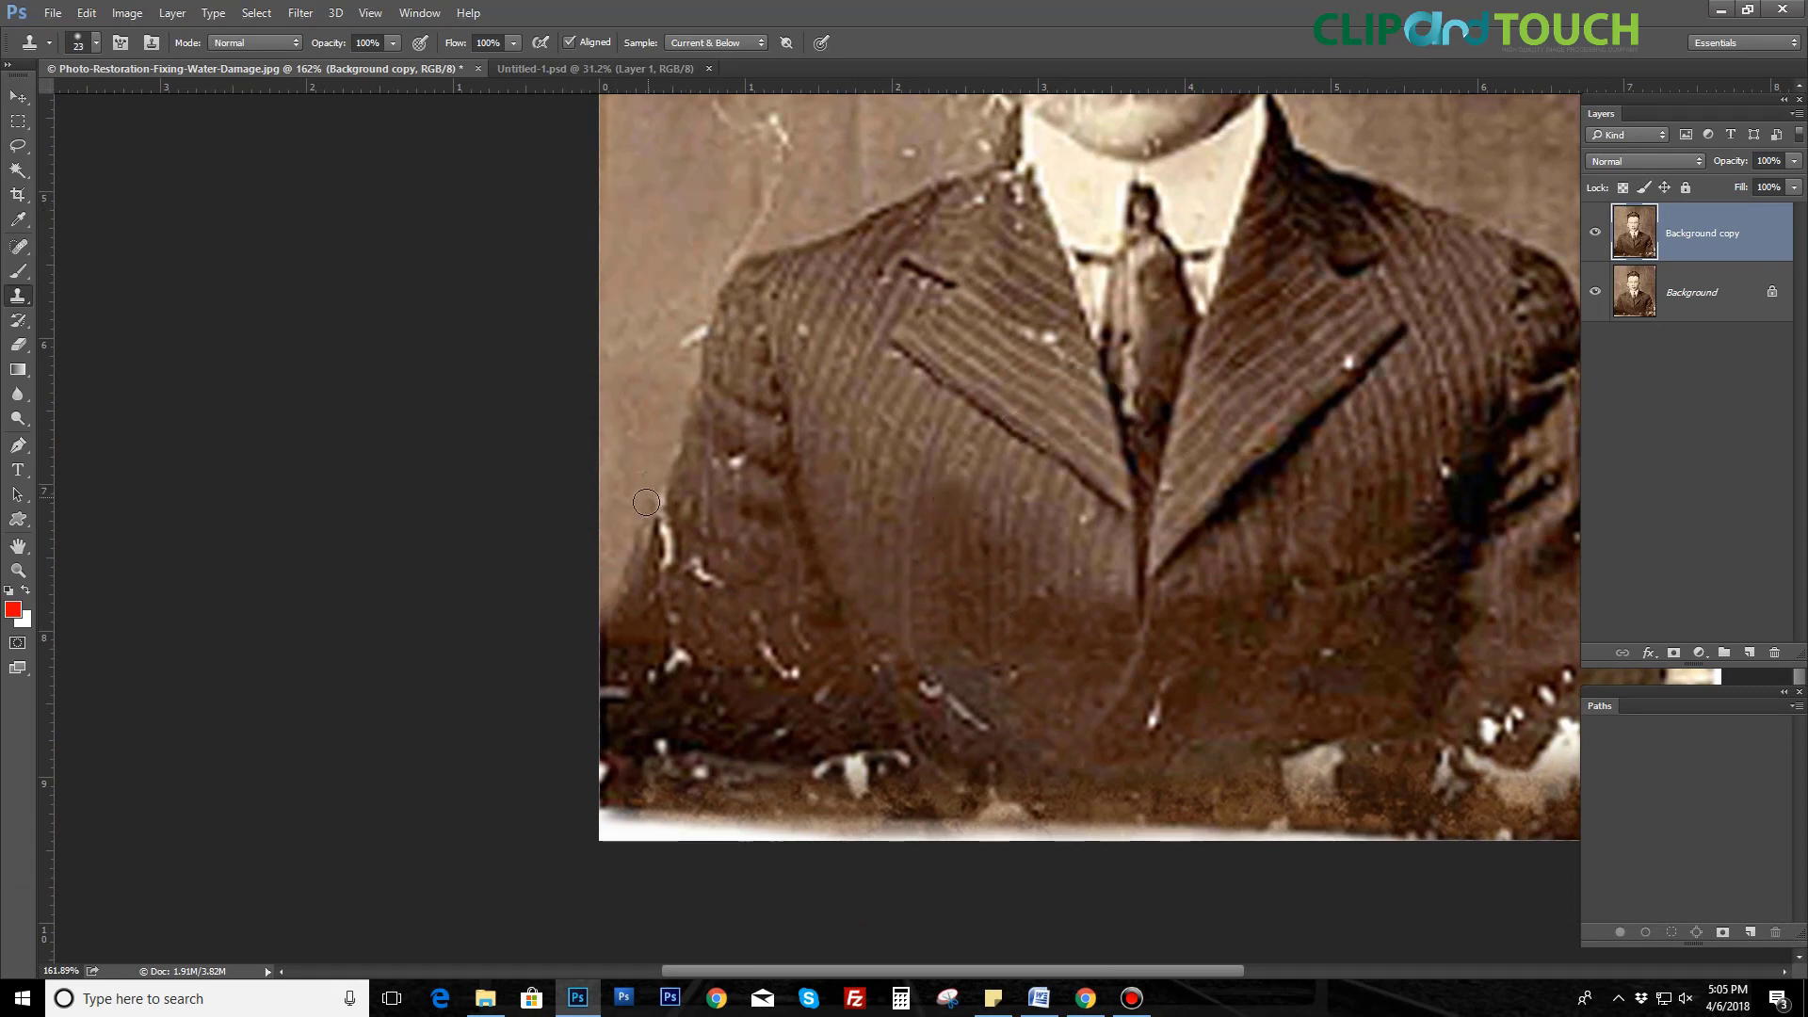
{"action": "key", "text": "bracketright"}
{"action": "left_click", "coordinate": [653, 660]}
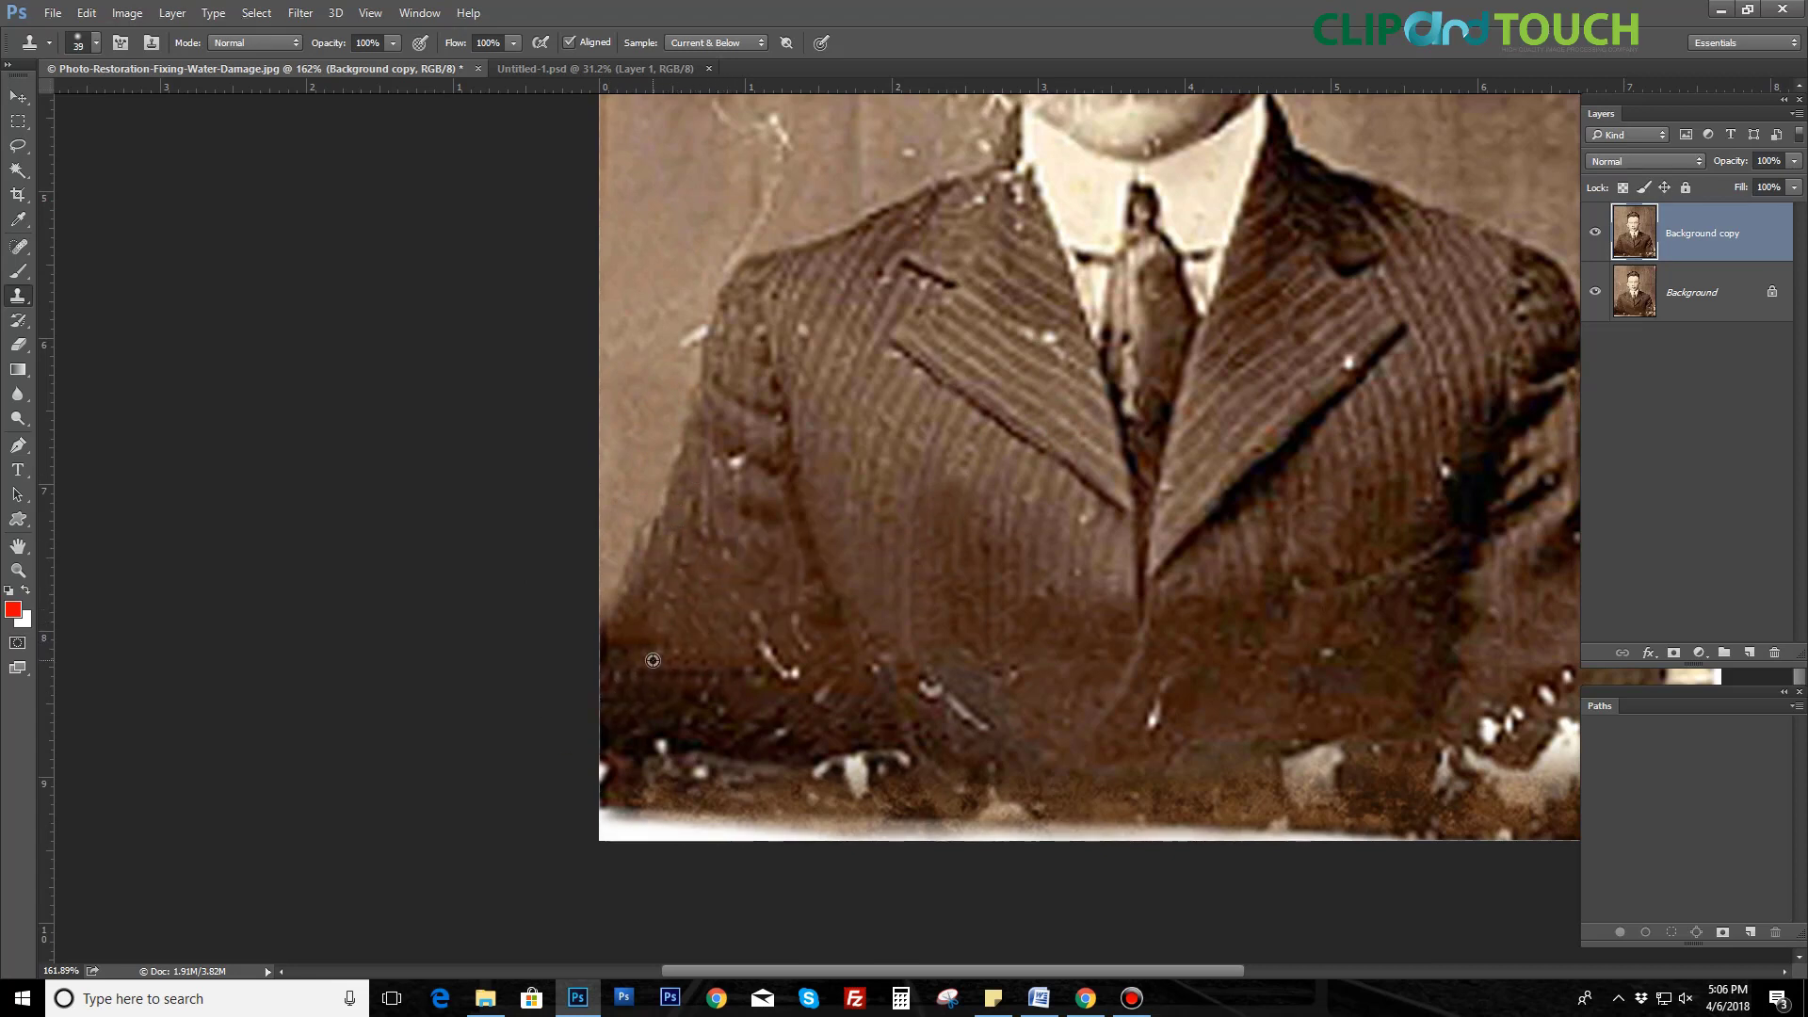
{"action": "right_click", "coordinate": [18, 247]}
Step: Heal small white specks on the suit with a Healing Brush shrunk to size 20
{"action": "left_click", "coordinate": [94, 267]}
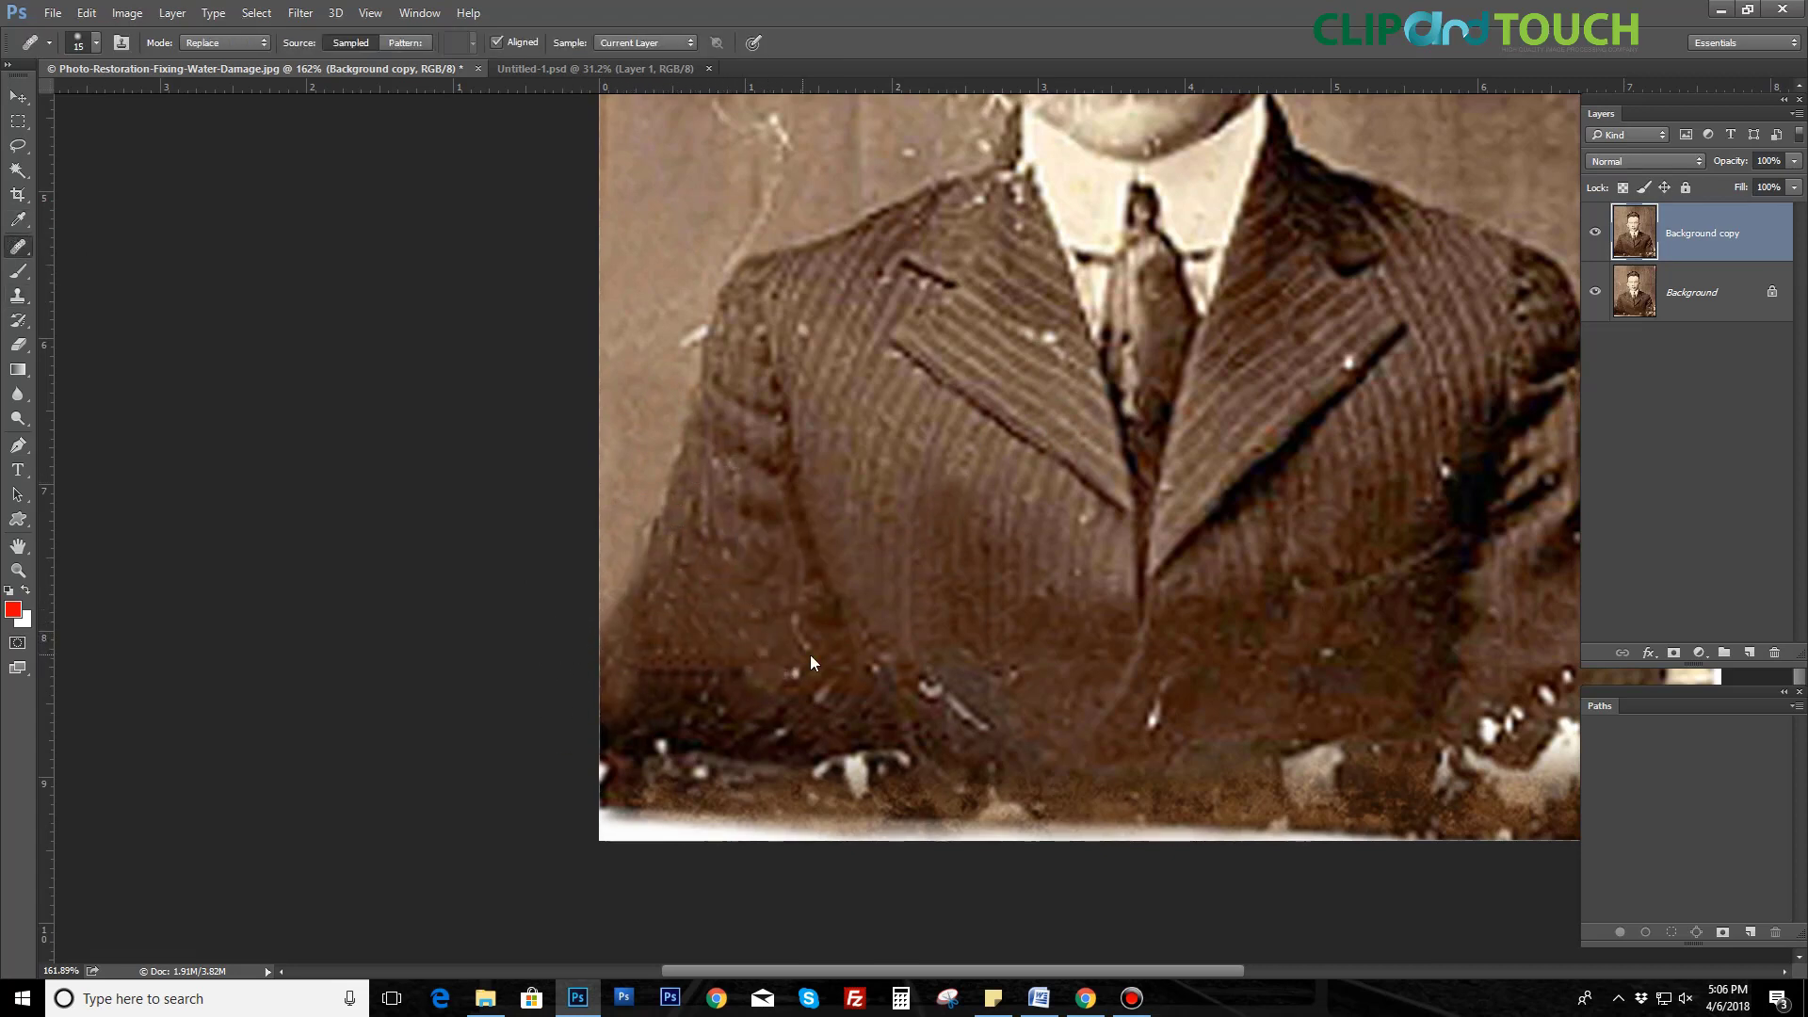
{"action": "left_click_drag", "start_coordinate": [653, 667], "coordinate": [489, 599]}
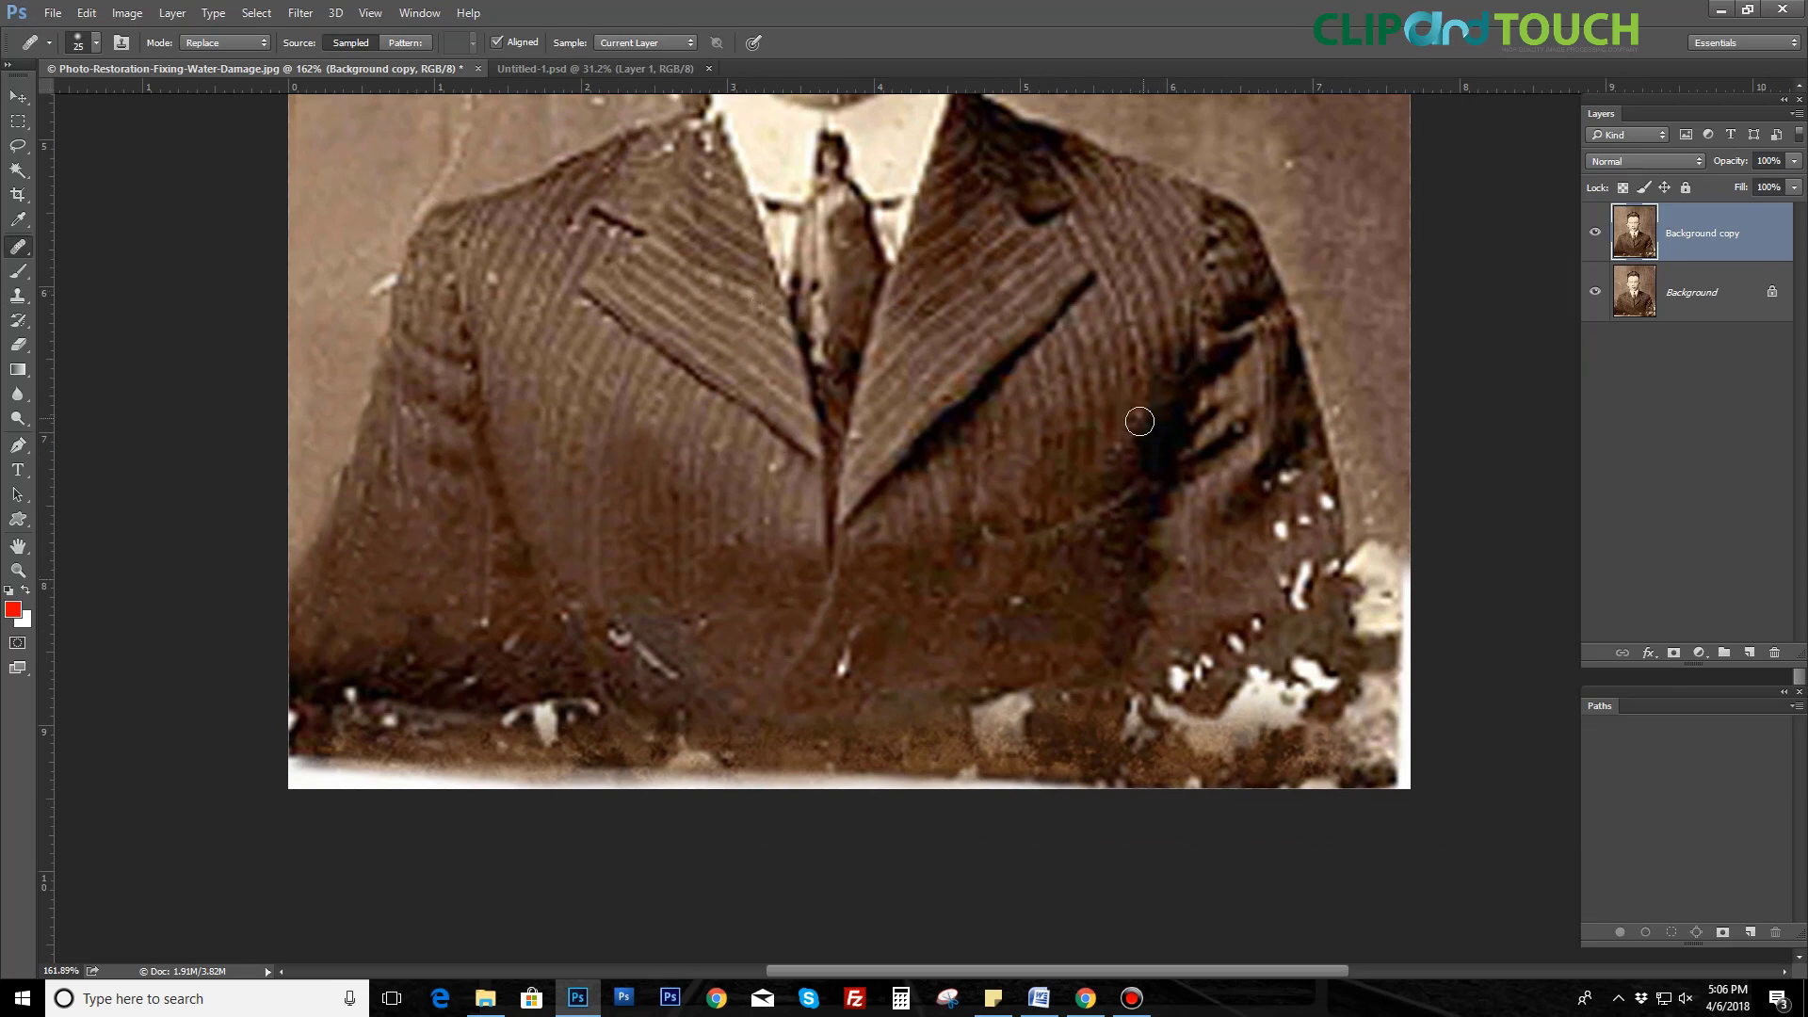
{"action": "key", "text": "bracketleft"}
{"action": "key", "text": "bracketleft"}
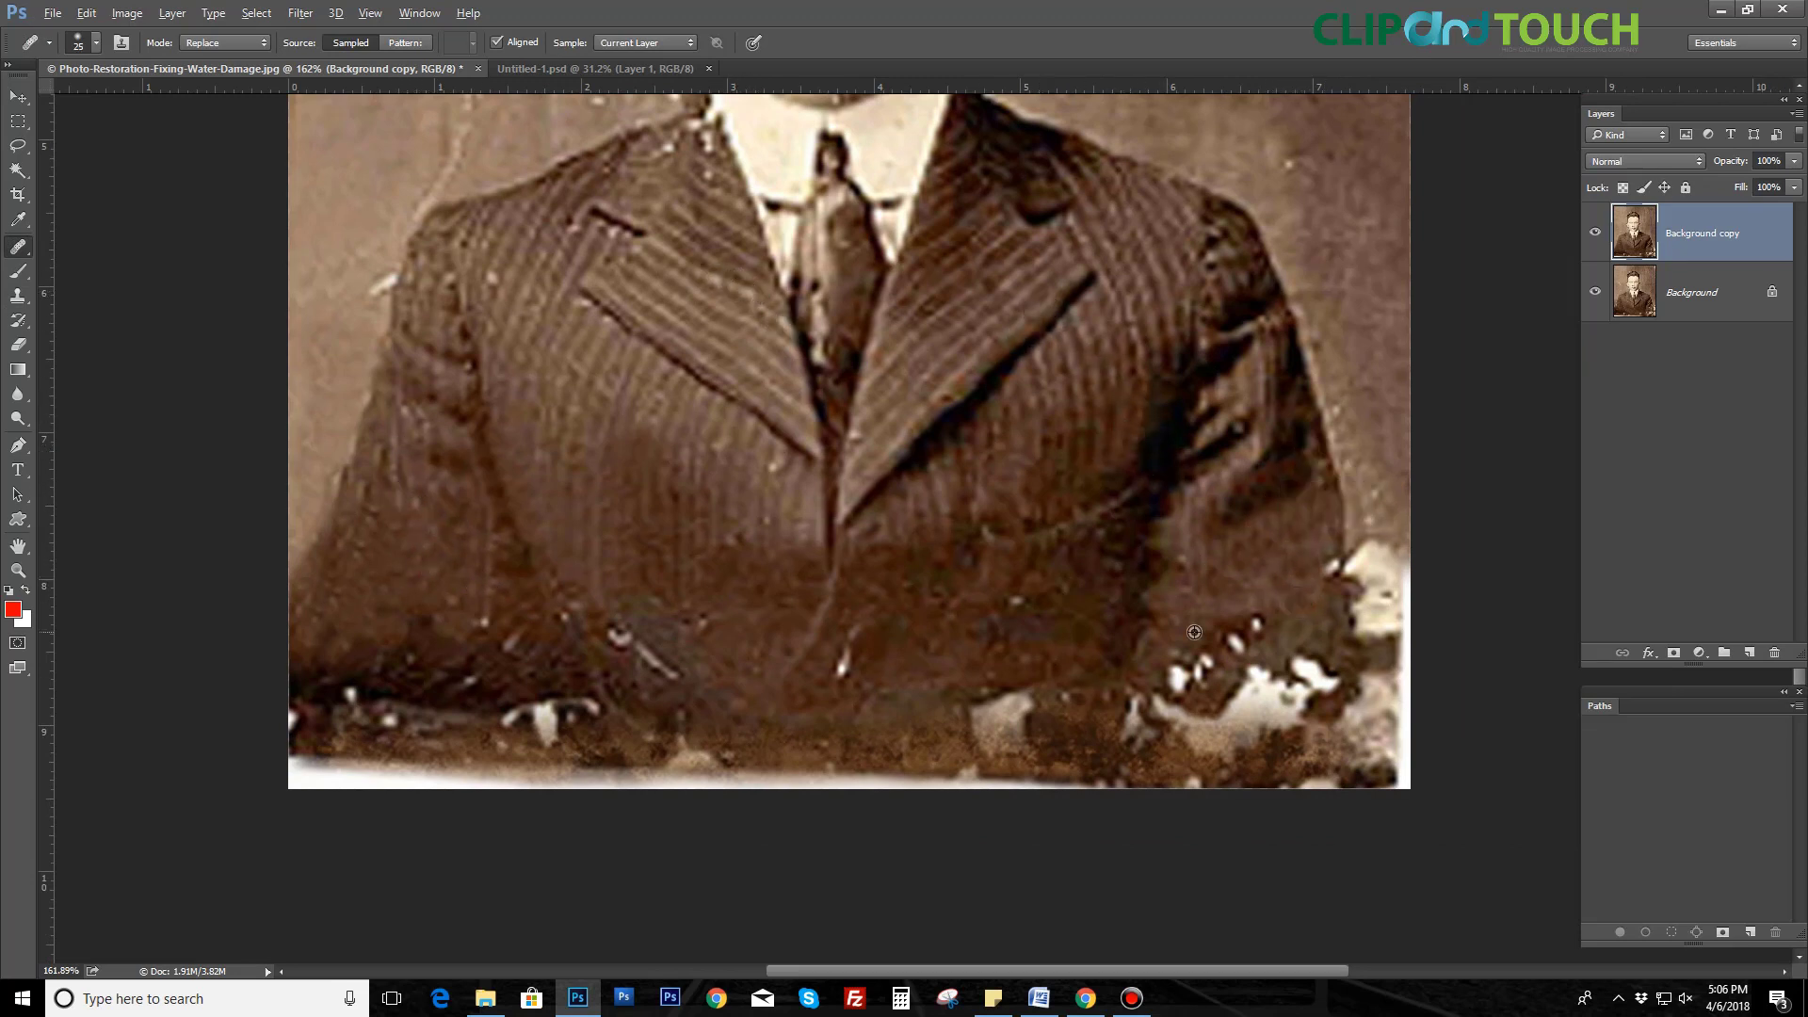
{"action": "left_click_drag", "start_coordinate": [779, 429], "coordinate": [1053, 864]}
{"action": "left_click", "coordinate": [607, 520], "text": "alt"}
{"action": "left_click_drag", "start_coordinate": [599, 388], "coordinate": [759, 757]}
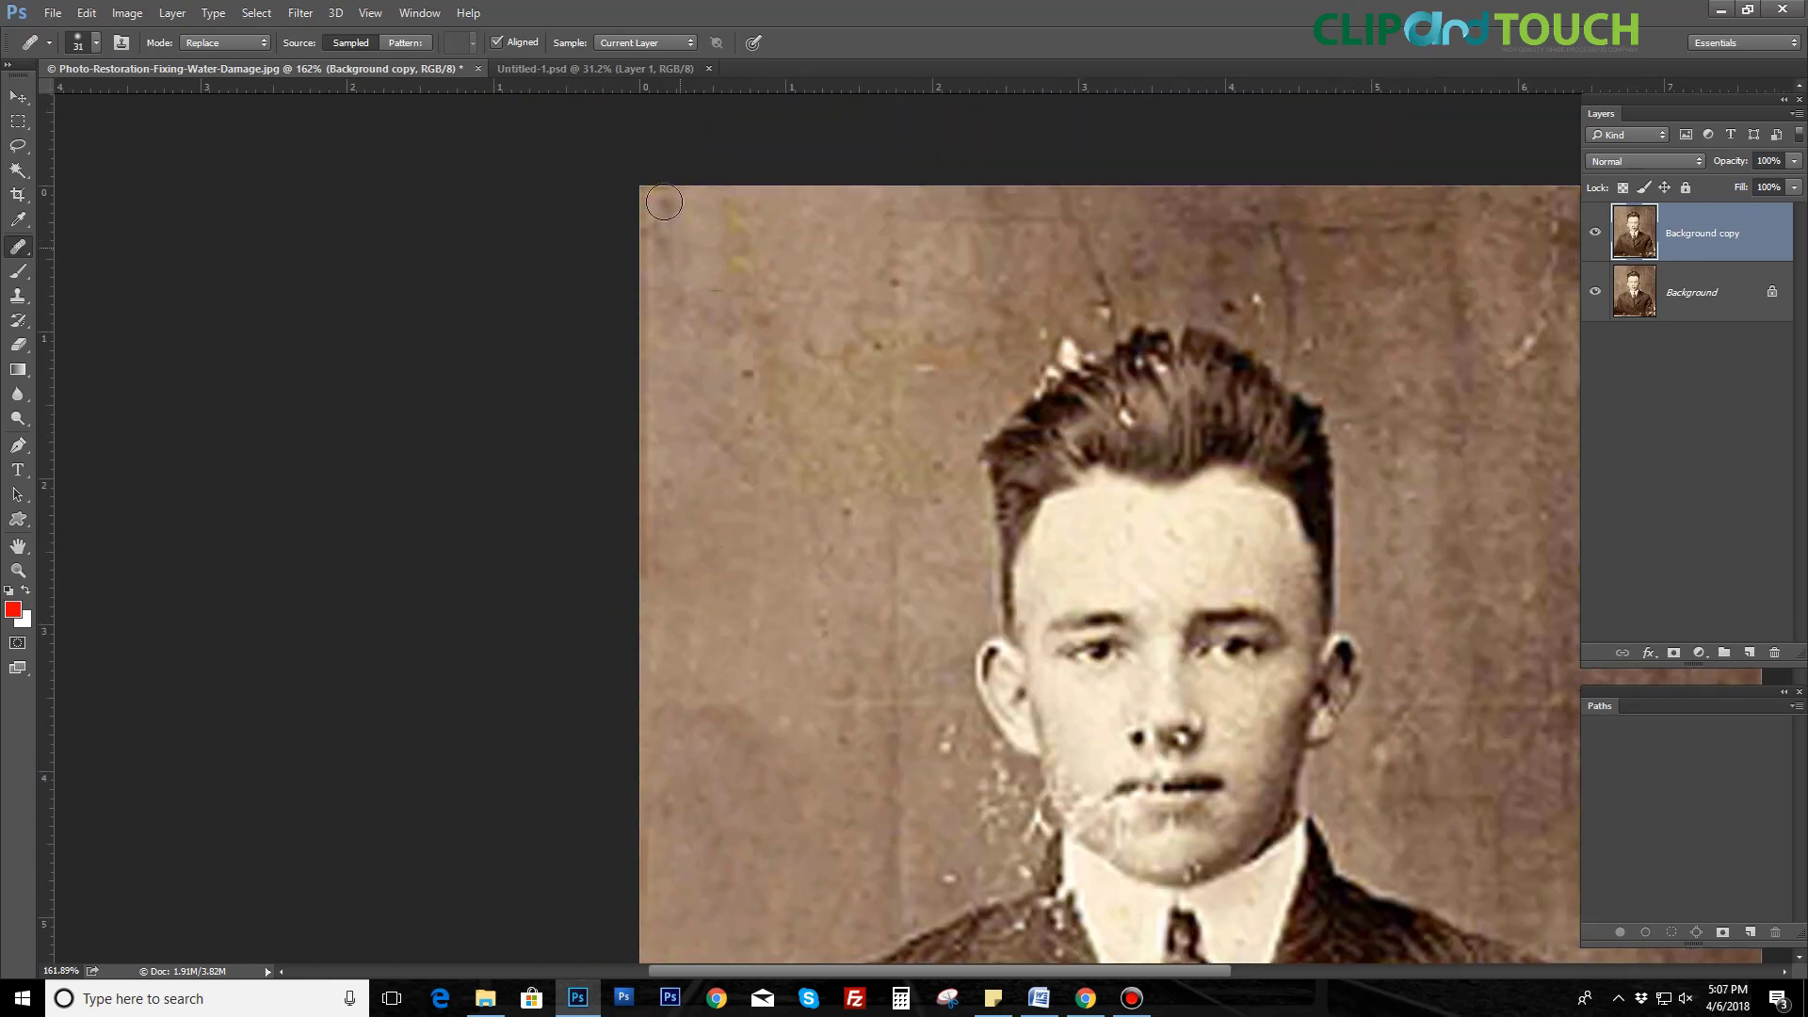
{"action": "key", "text": "bracketleft"}
{"action": "left_click_drag", "start_coordinate": [903, 320], "coordinate": [793, 223]}
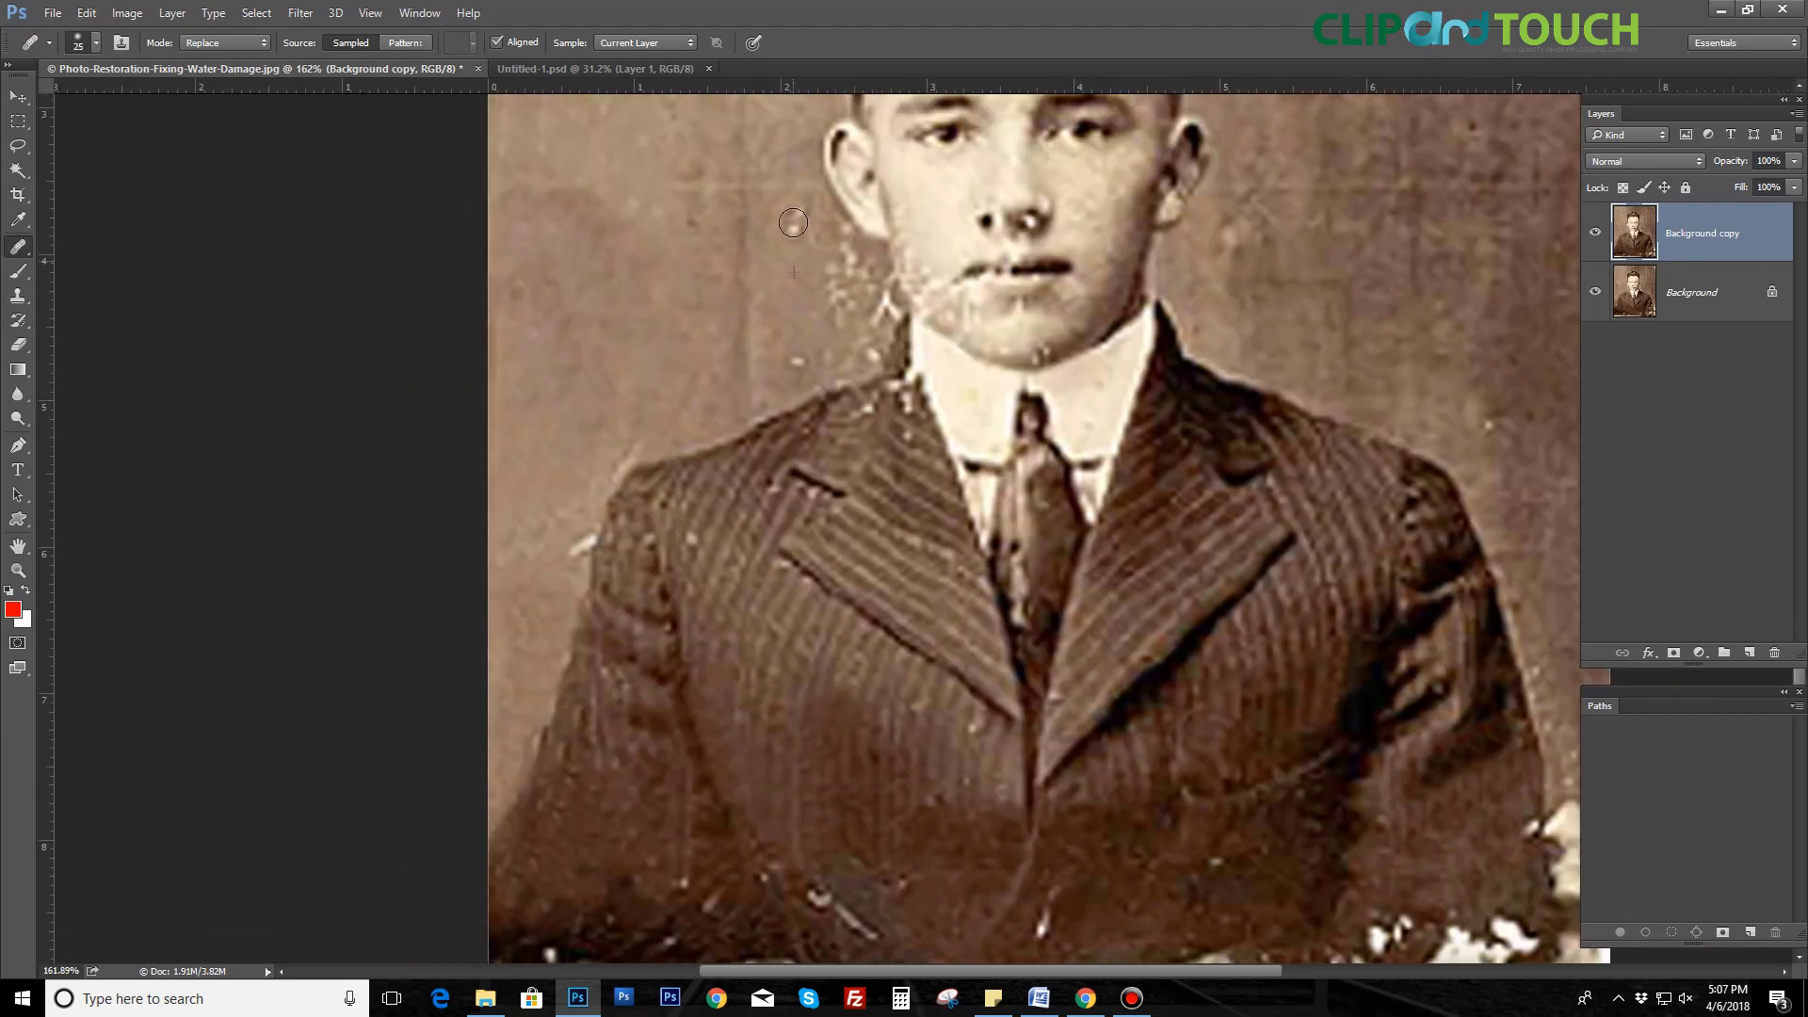
{"action": "left_click_drag", "start_coordinate": [603, 480], "coordinate": [786, 296]}
{"action": "key", "text": "bracketleft"}
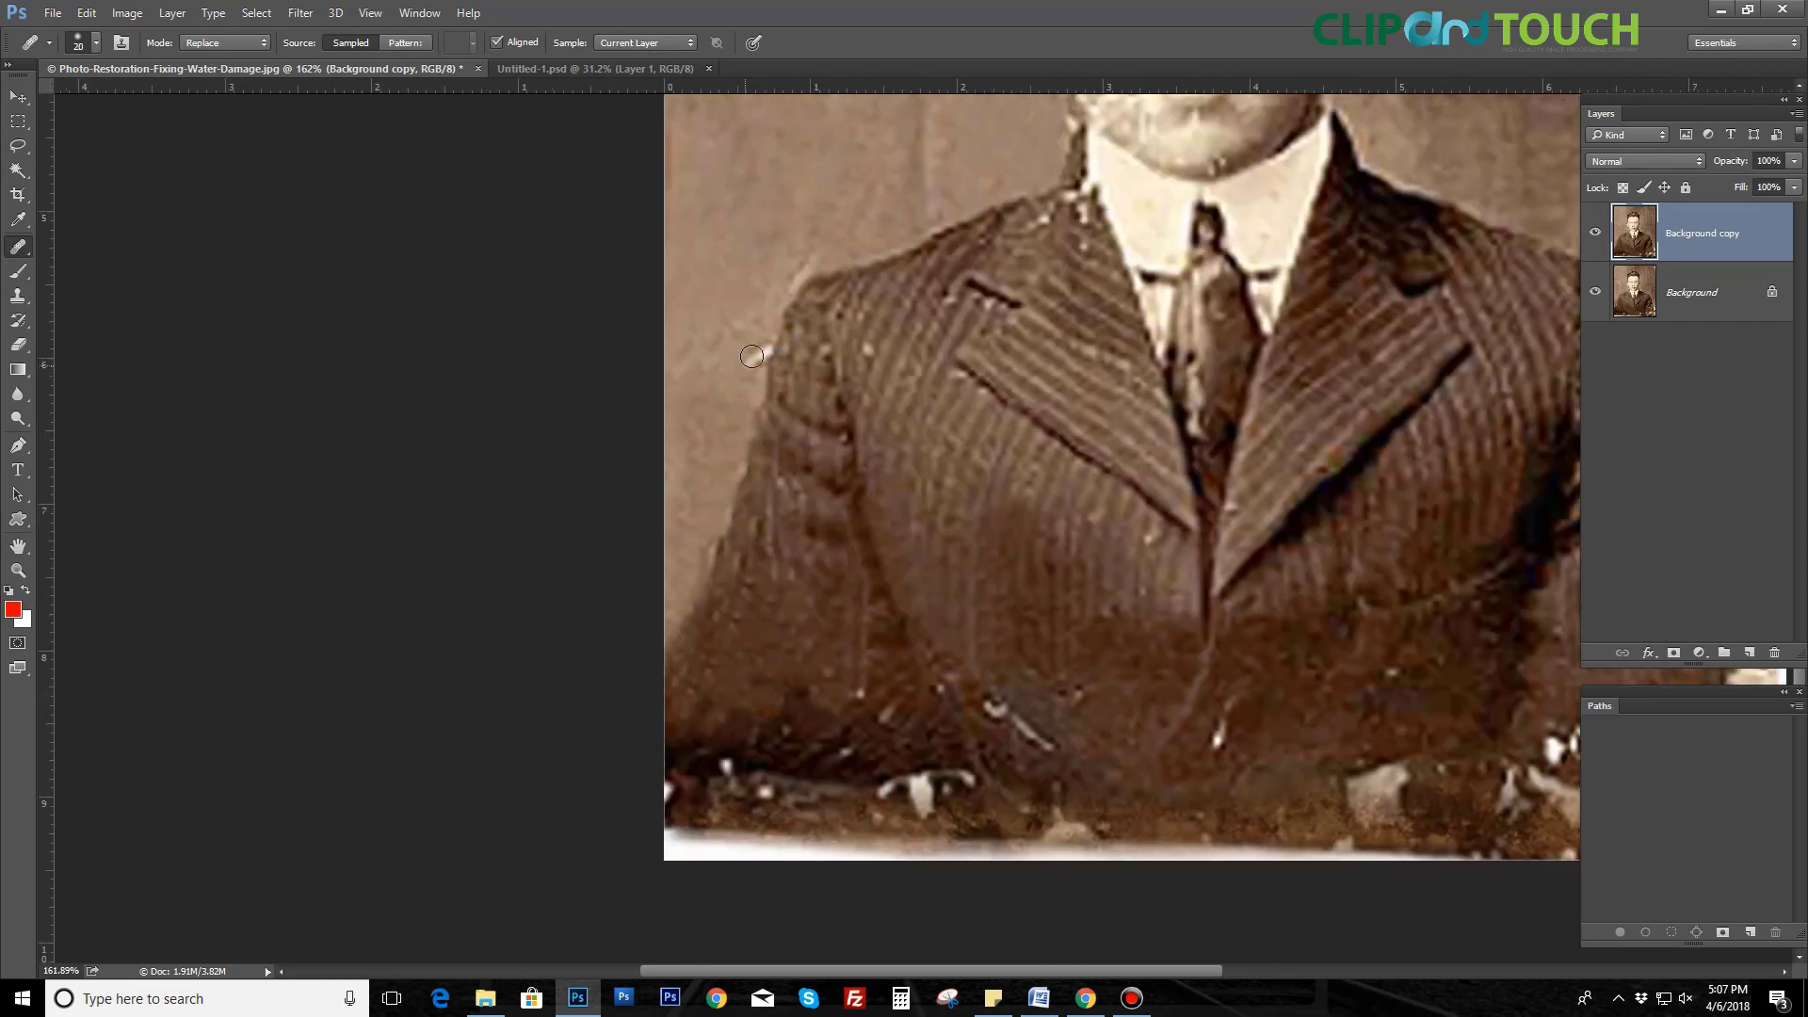
{"action": "left_click_drag", "start_coordinate": [874, 701], "coordinate": [858, 457]}
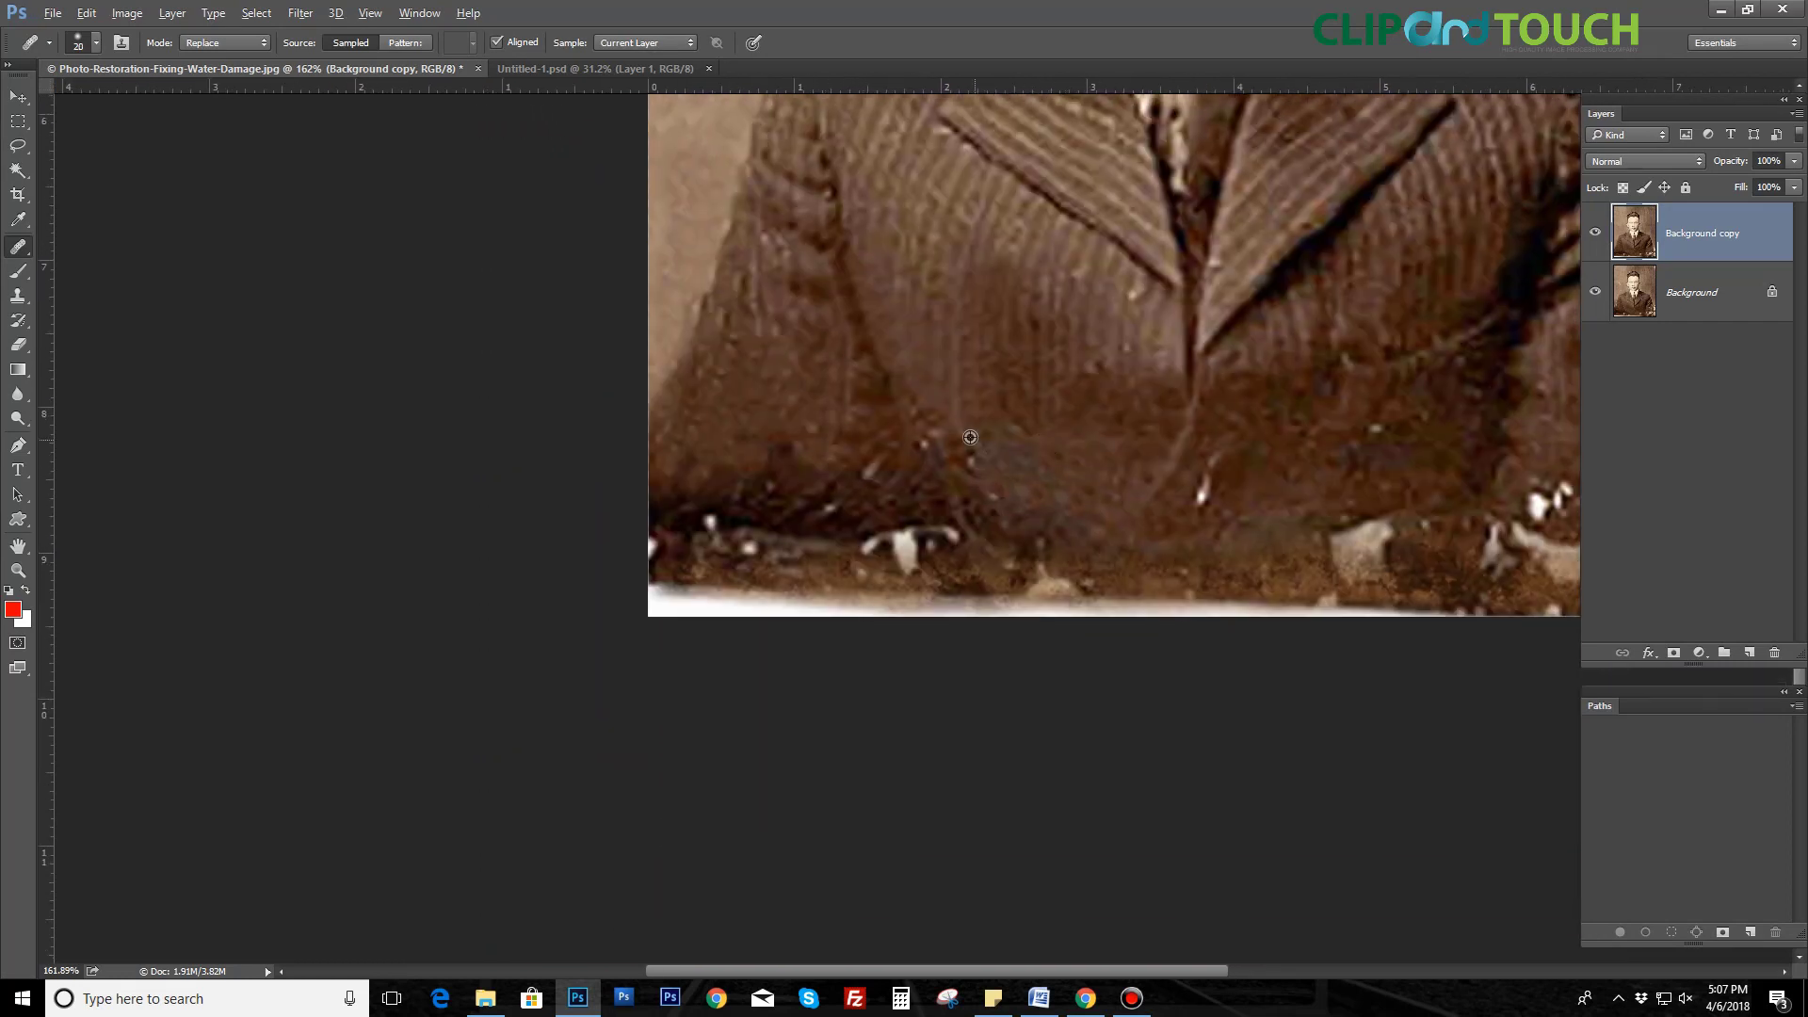
{"action": "key", "text": "s"}
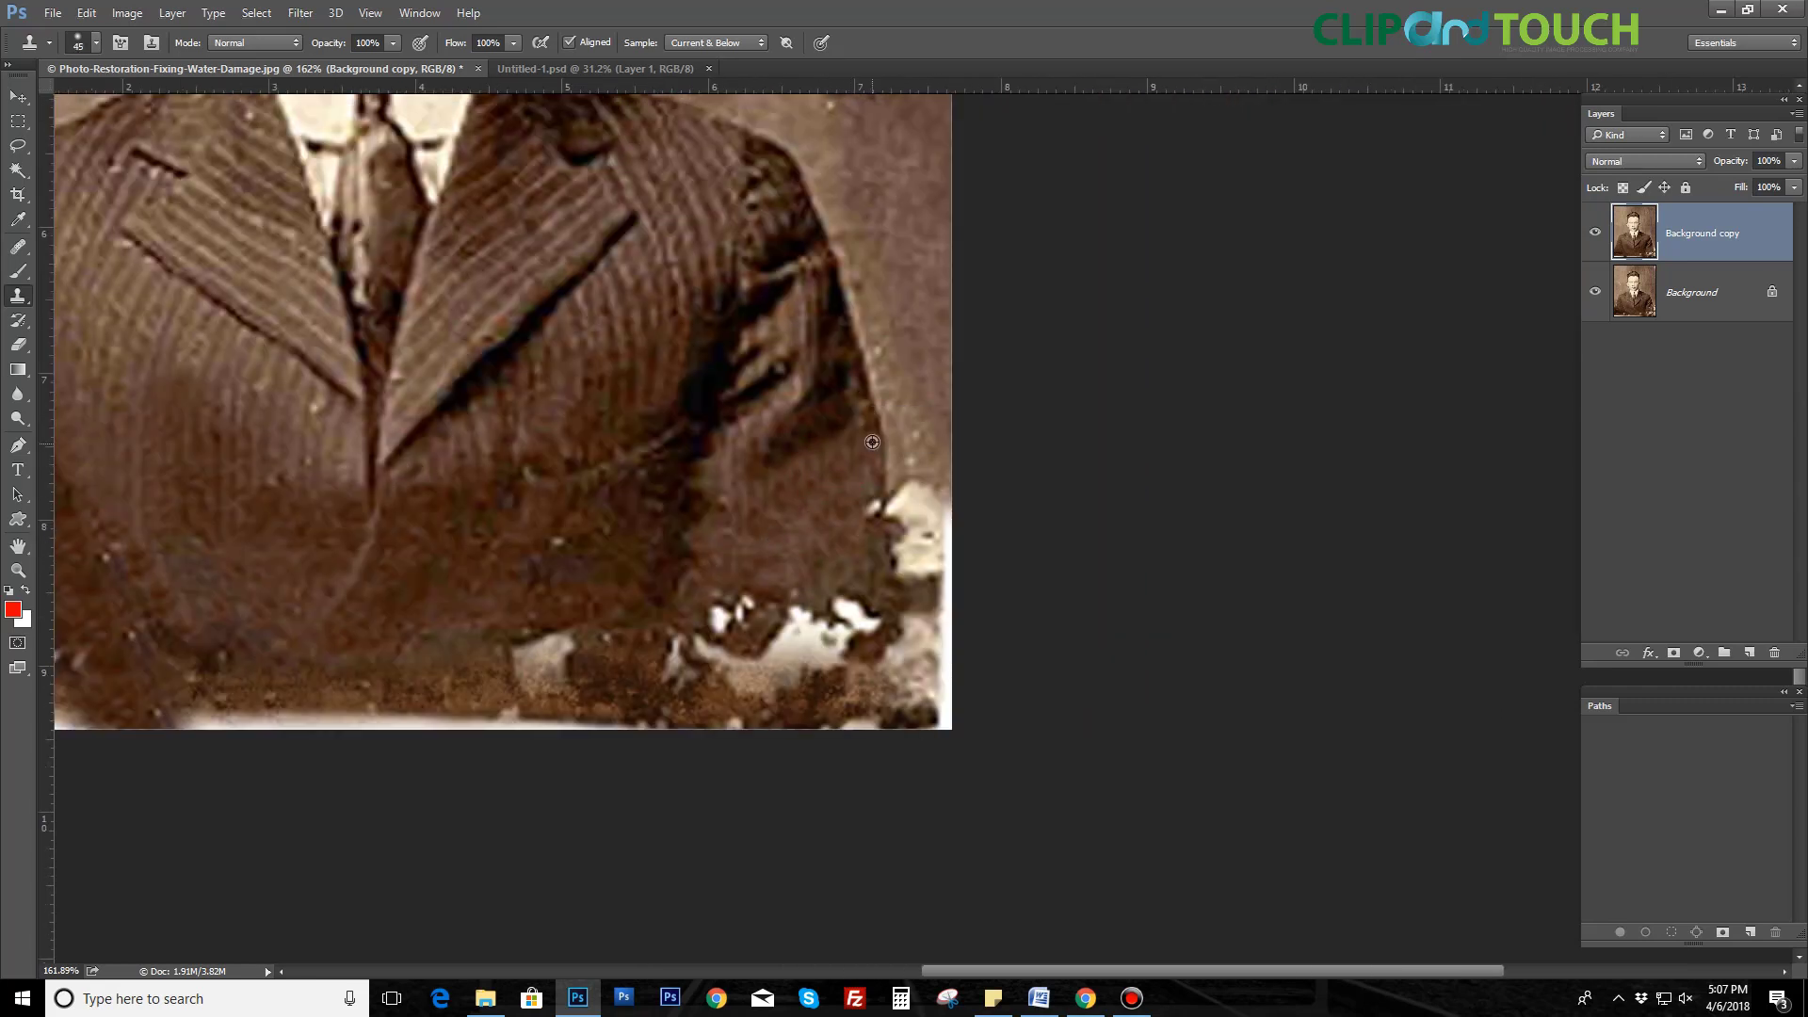
Step: Clone over white spots at the suit's lower right; briefly lasso the lower suit, then deselect
{"action": "left_click_drag", "start_coordinate": [919, 499], "coordinate": [928, 678]}
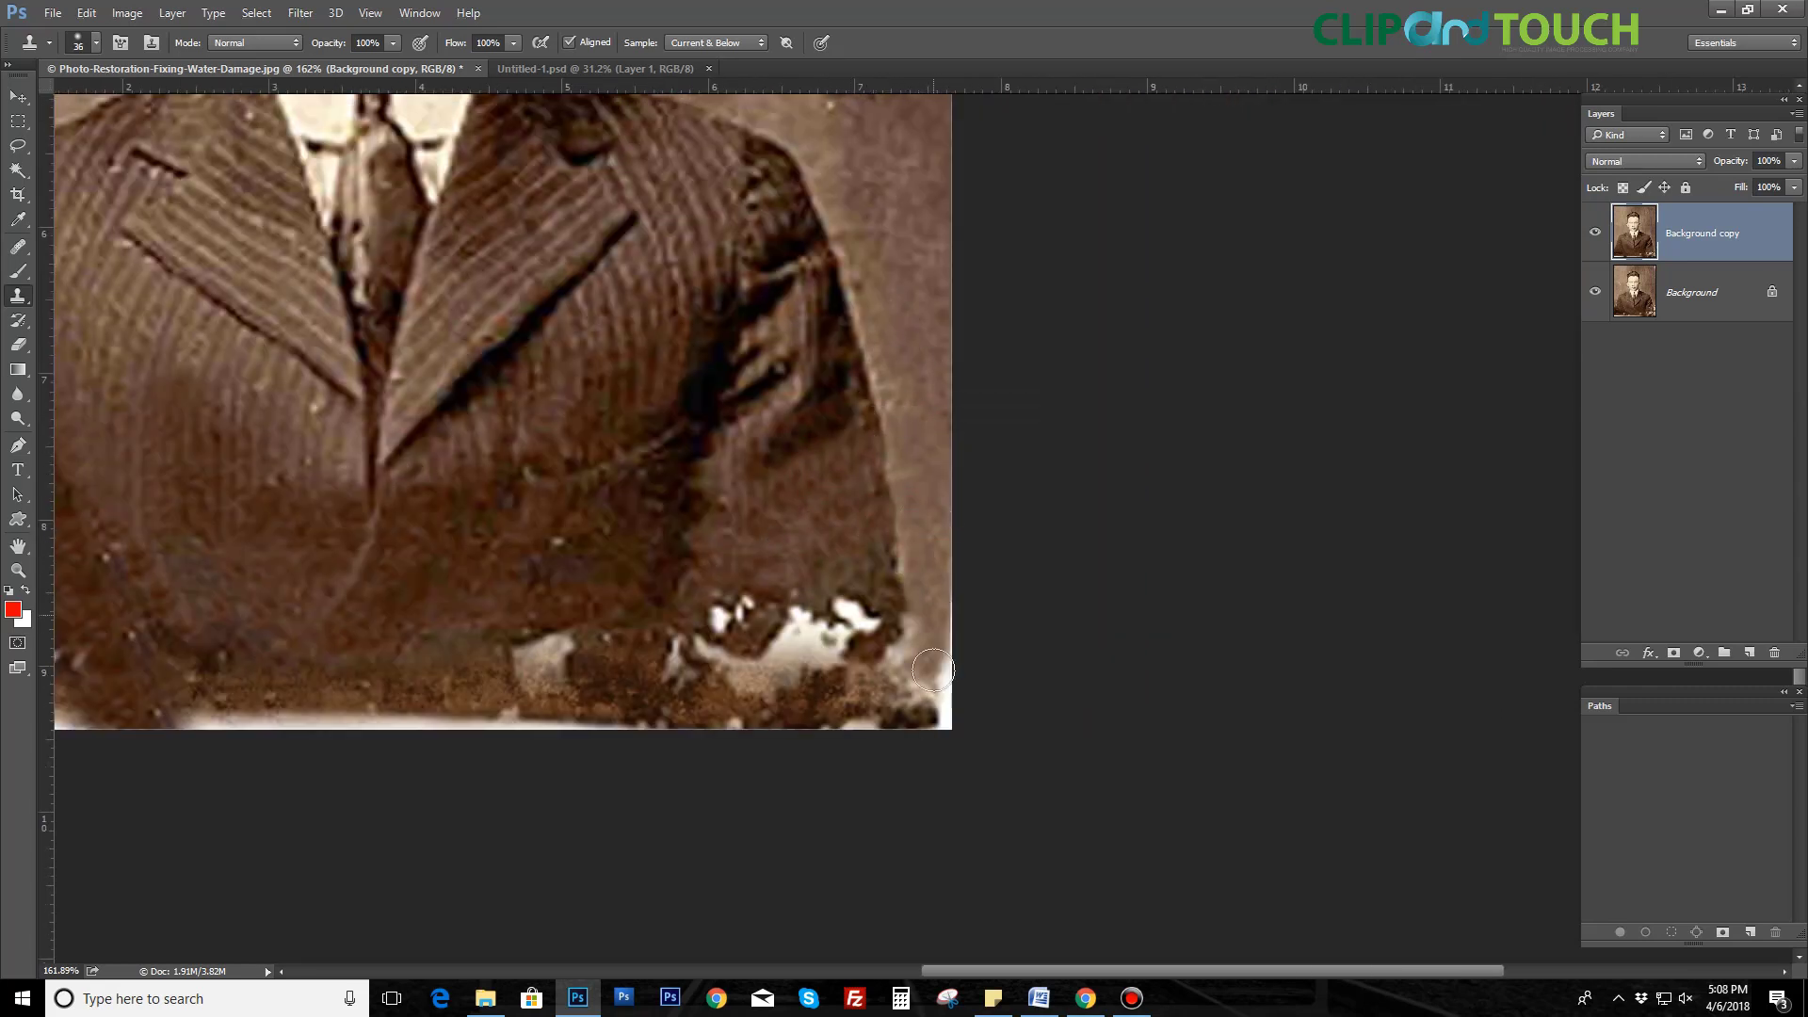
{"action": "left_click_drag", "start_coordinate": [847, 622], "coordinate": [744, 603]}
{"action": "left_click_drag", "start_coordinate": [976, 650], "coordinate": [839, 585]}
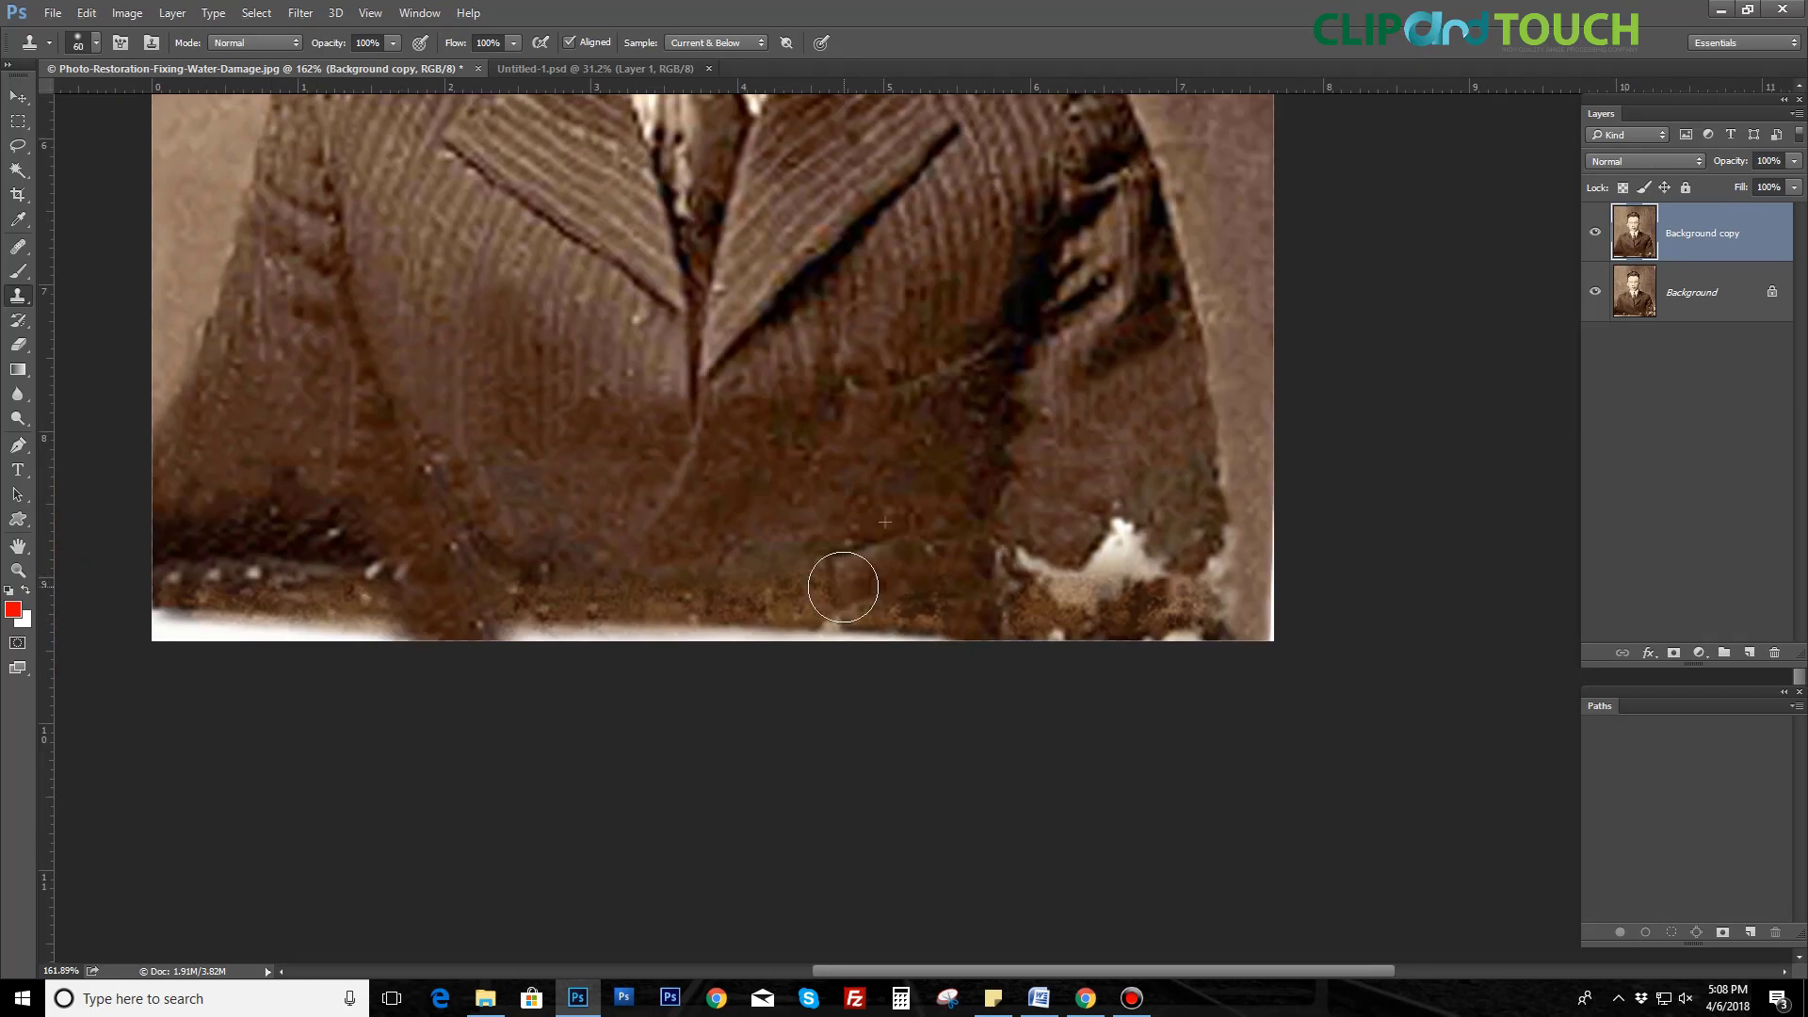
{"action": "key", "text": "l"}
{"action": "left_click_drag", "start_coordinate": [358, 744], "coordinate": [810, 716]}
{"action": "left_click_drag", "start_coordinate": [1507, 588], "coordinate": [431, 862]}
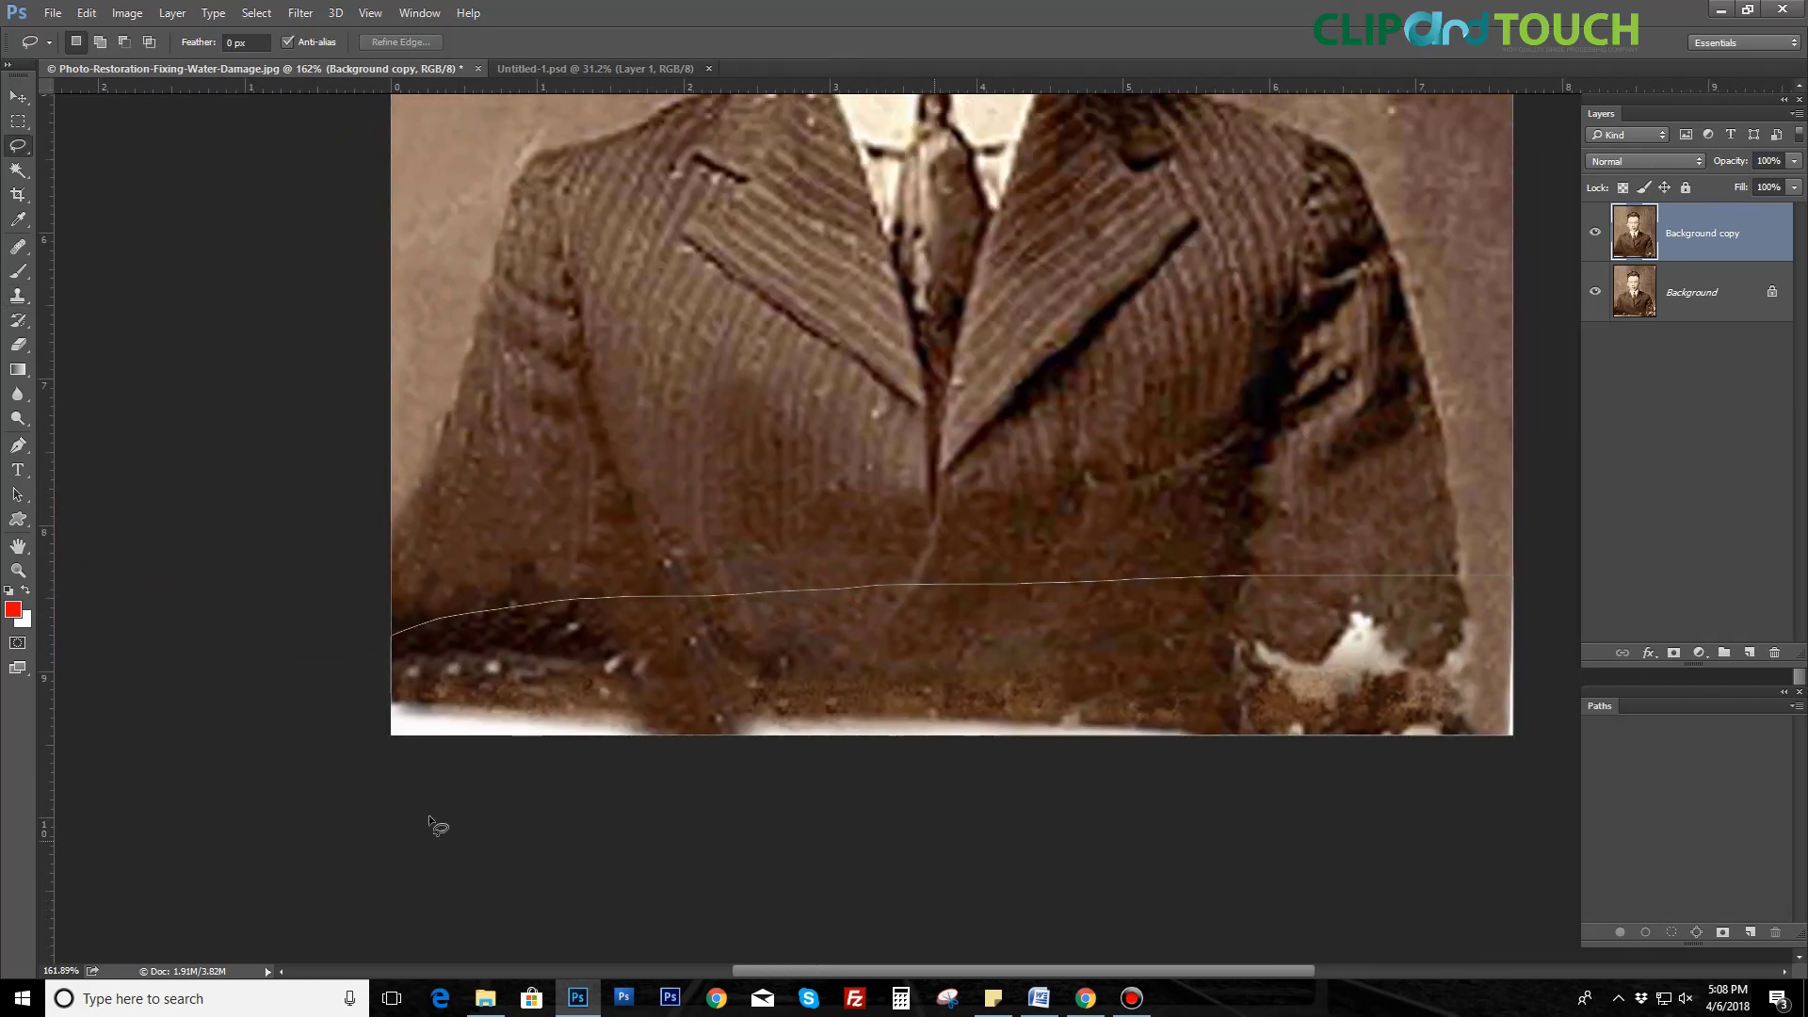
{"action": "scroll", "coordinate": [710, 588], "scroll_direction": "up", "scroll_amount": 1}
{"action": "key", "text": "ctrl+d"}
{"action": "key", "text": "s"}
Step: Clone away the remaining white spots along the suit's lower right and bottom edge
{"action": "scroll", "coordinate": [1128, 514], "scroll_direction": "right", "scroll_amount": 5}
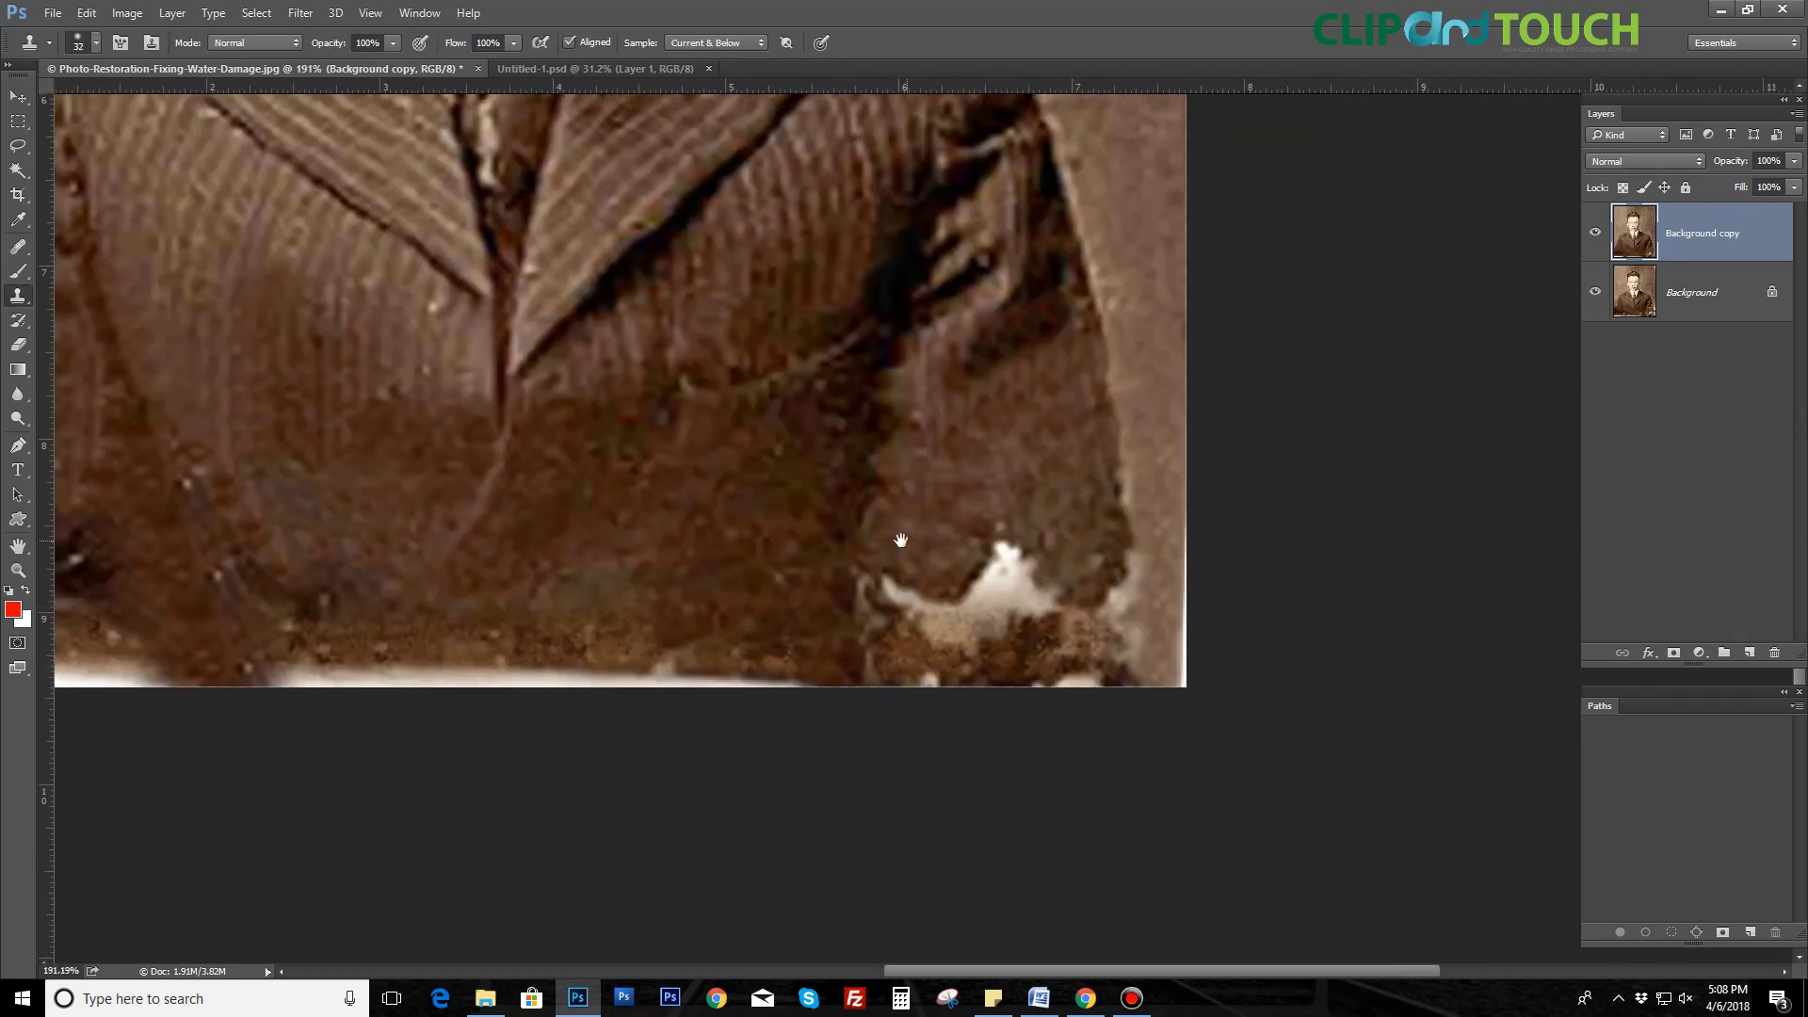
{"action": "mouse_move", "coordinate": [1128, 513]}
{"action": "left_mouse_down"}
{"action": "mouse_move", "coordinate": [968, 605]}
{"action": "mouse_move", "coordinate": [1029, 613]}
{"action": "left_mouse_up"}
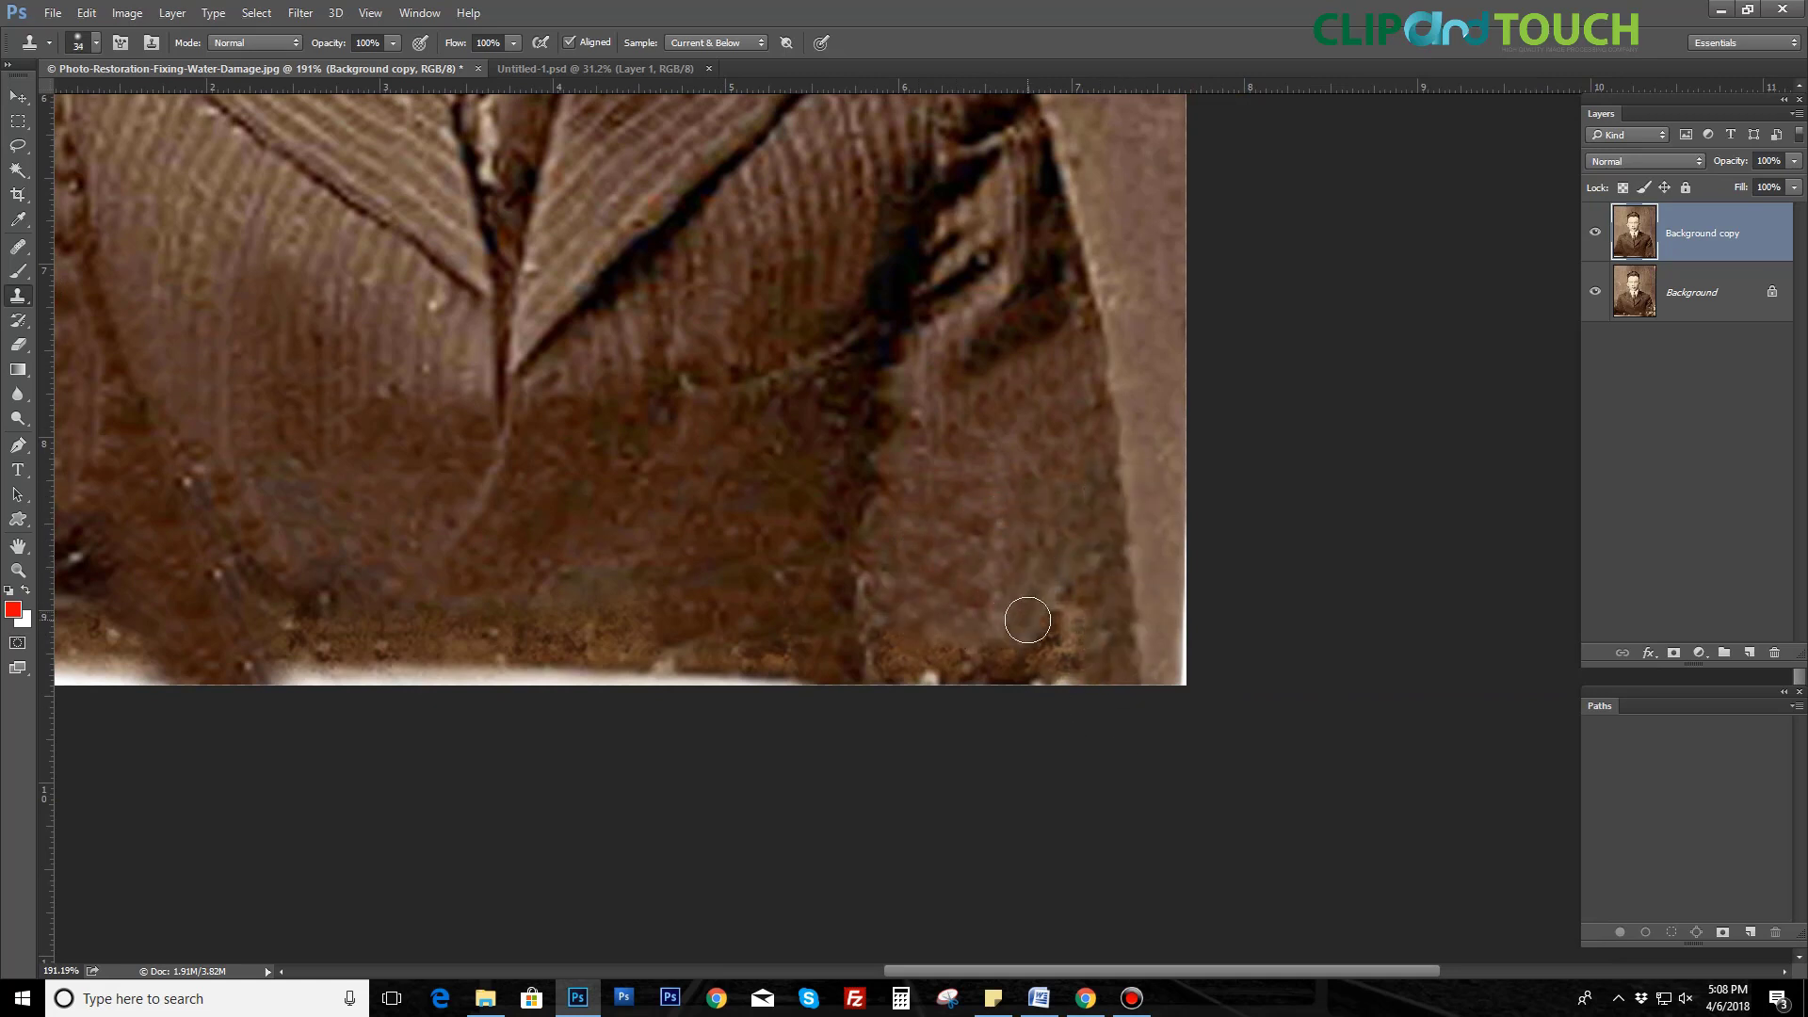
{"action": "scroll", "coordinate": [1074, 691], "scroll_direction": "left", "scroll_amount": 3}
{"action": "key", "text": "bracketright"}
{"action": "mouse_move", "coordinate": [885, 666]}
{"action": "left_mouse_down"}
{"action": "mouse_move", "coordinate": [671, 658]}
{"action": "mouse_move", "coordinate": [1050, 704]}
{"action": "mouse_move", "coordinate": [1061, 738]}
{"action": "left_mouse_up"}
{"action": "scroll", "coordinate": [1045, 781], "scroll_direction": "down", "scroll_amount": 2}
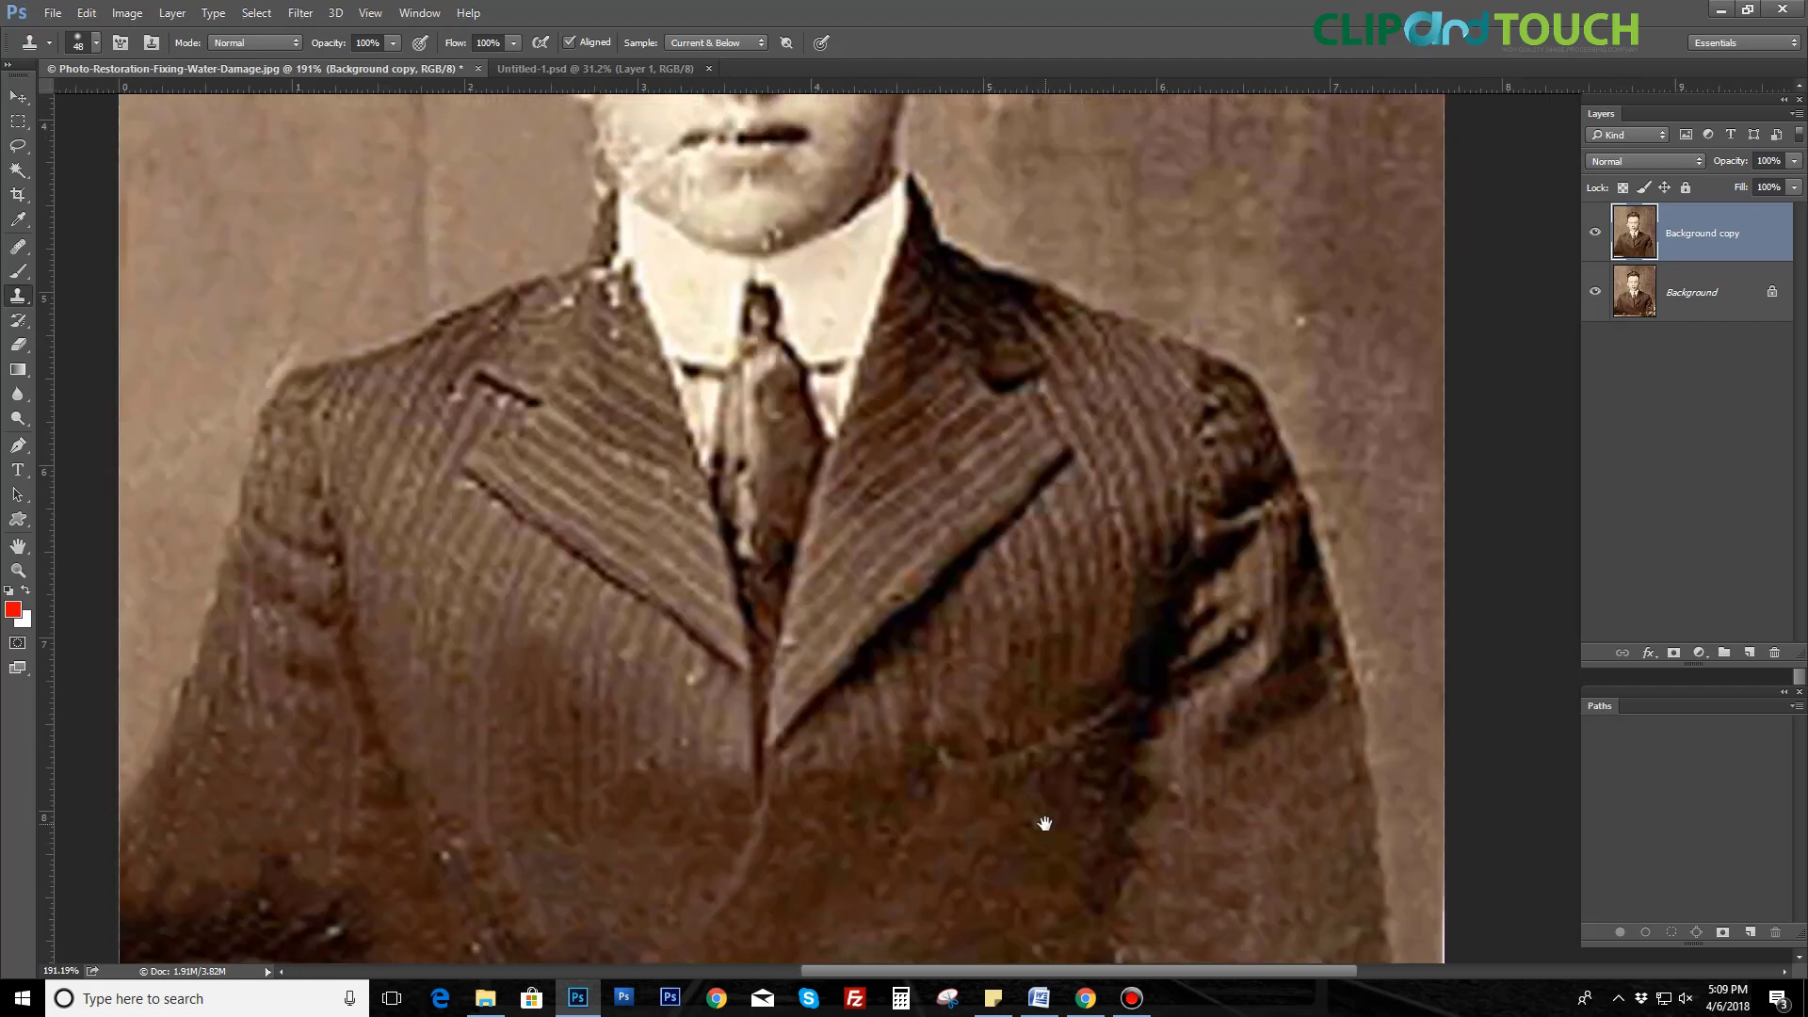
{"action": "scroll", "coordinate": [1130, 716], "scroll_direction": "down", "scroll_amount": 2}
{"action": "scroll", "coordinate": [1093, 327], "scroll_direction": "up", "scroll_amount": 4}
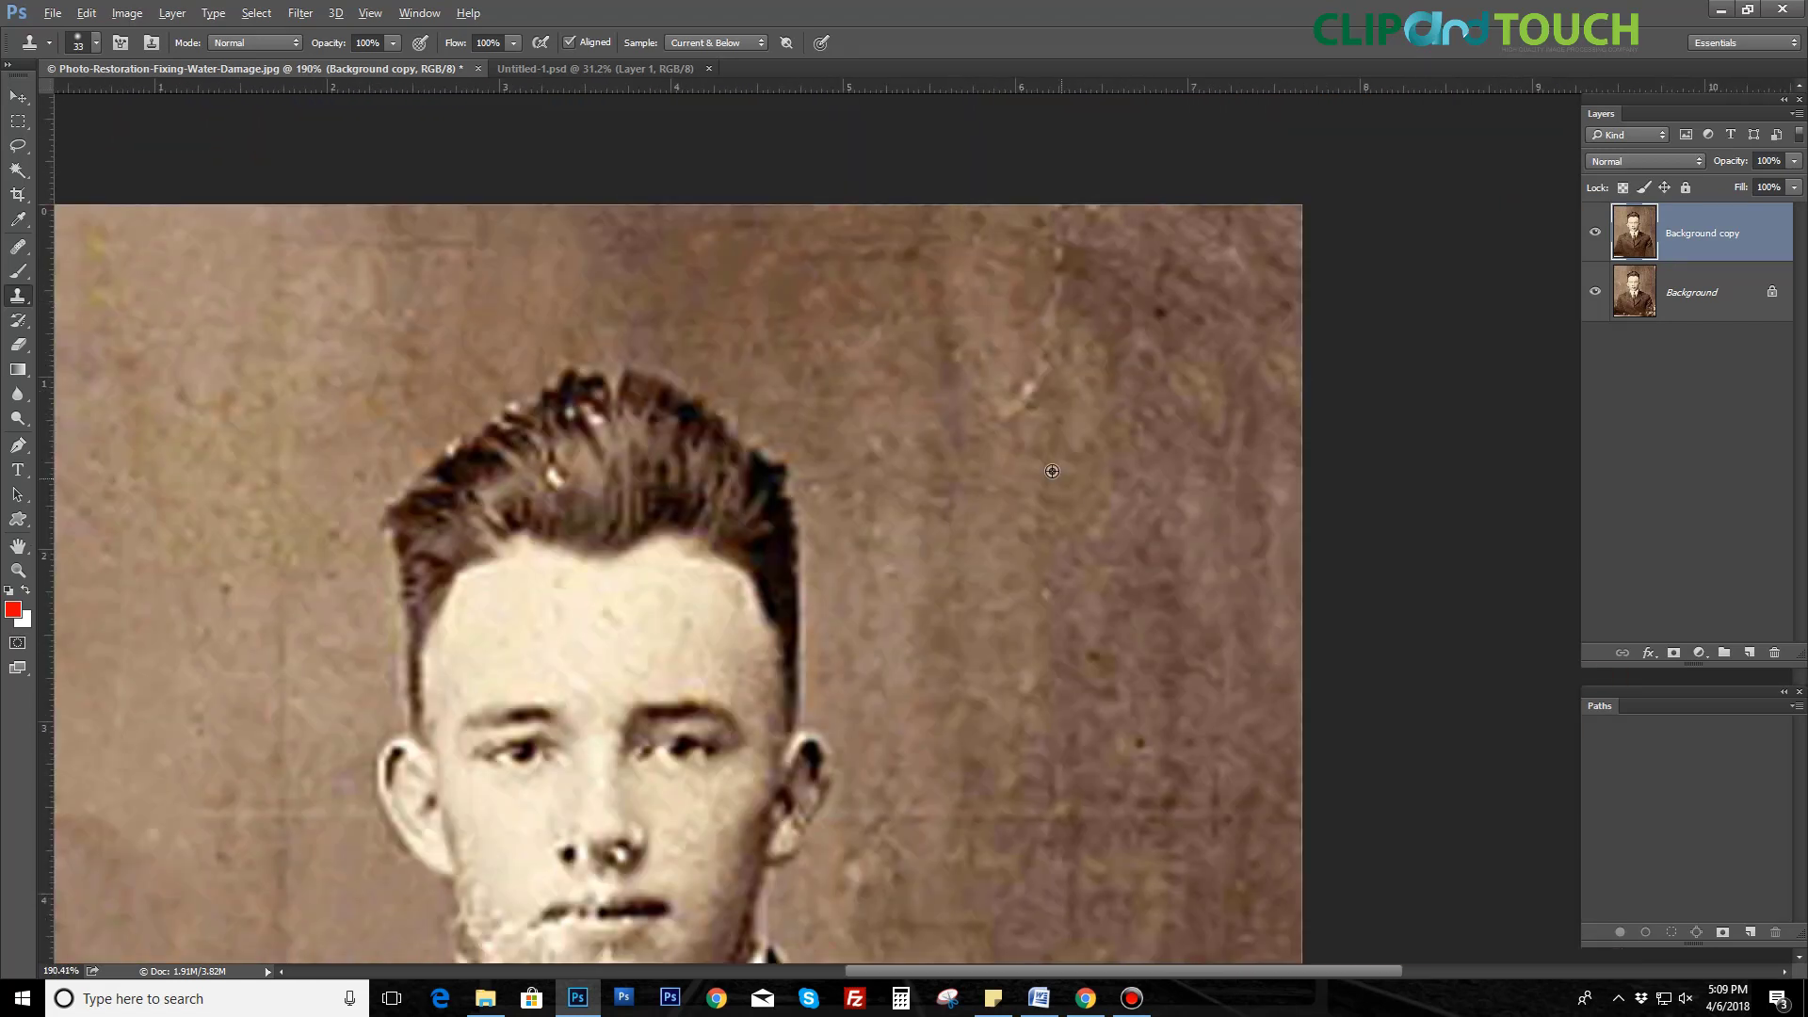
Step: Center the face and collar in view and switch to the Patch tool
{"action": "left_click_drag", "start_coordinate": [1100, 455], "coordinate": [775, 455]}
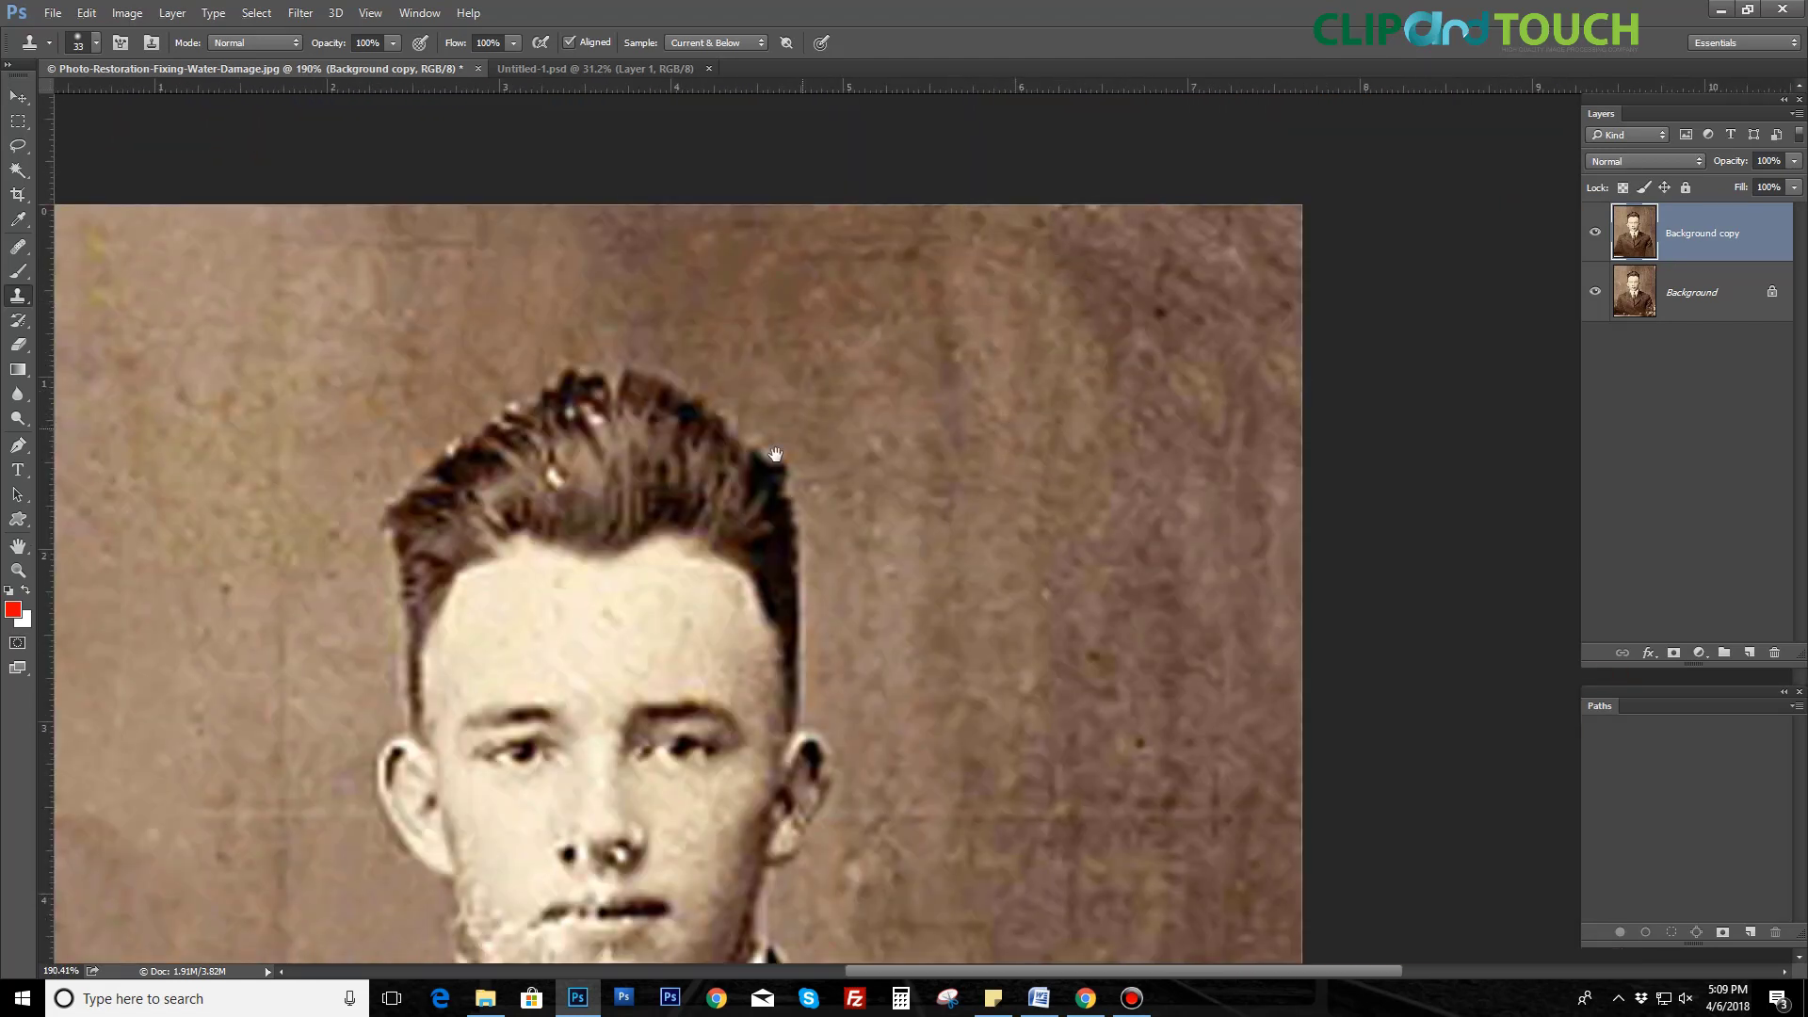
{"action": "scroll", "coordinate": [803, 376], "scroll_direction": "up", "scroll_amount": 2}
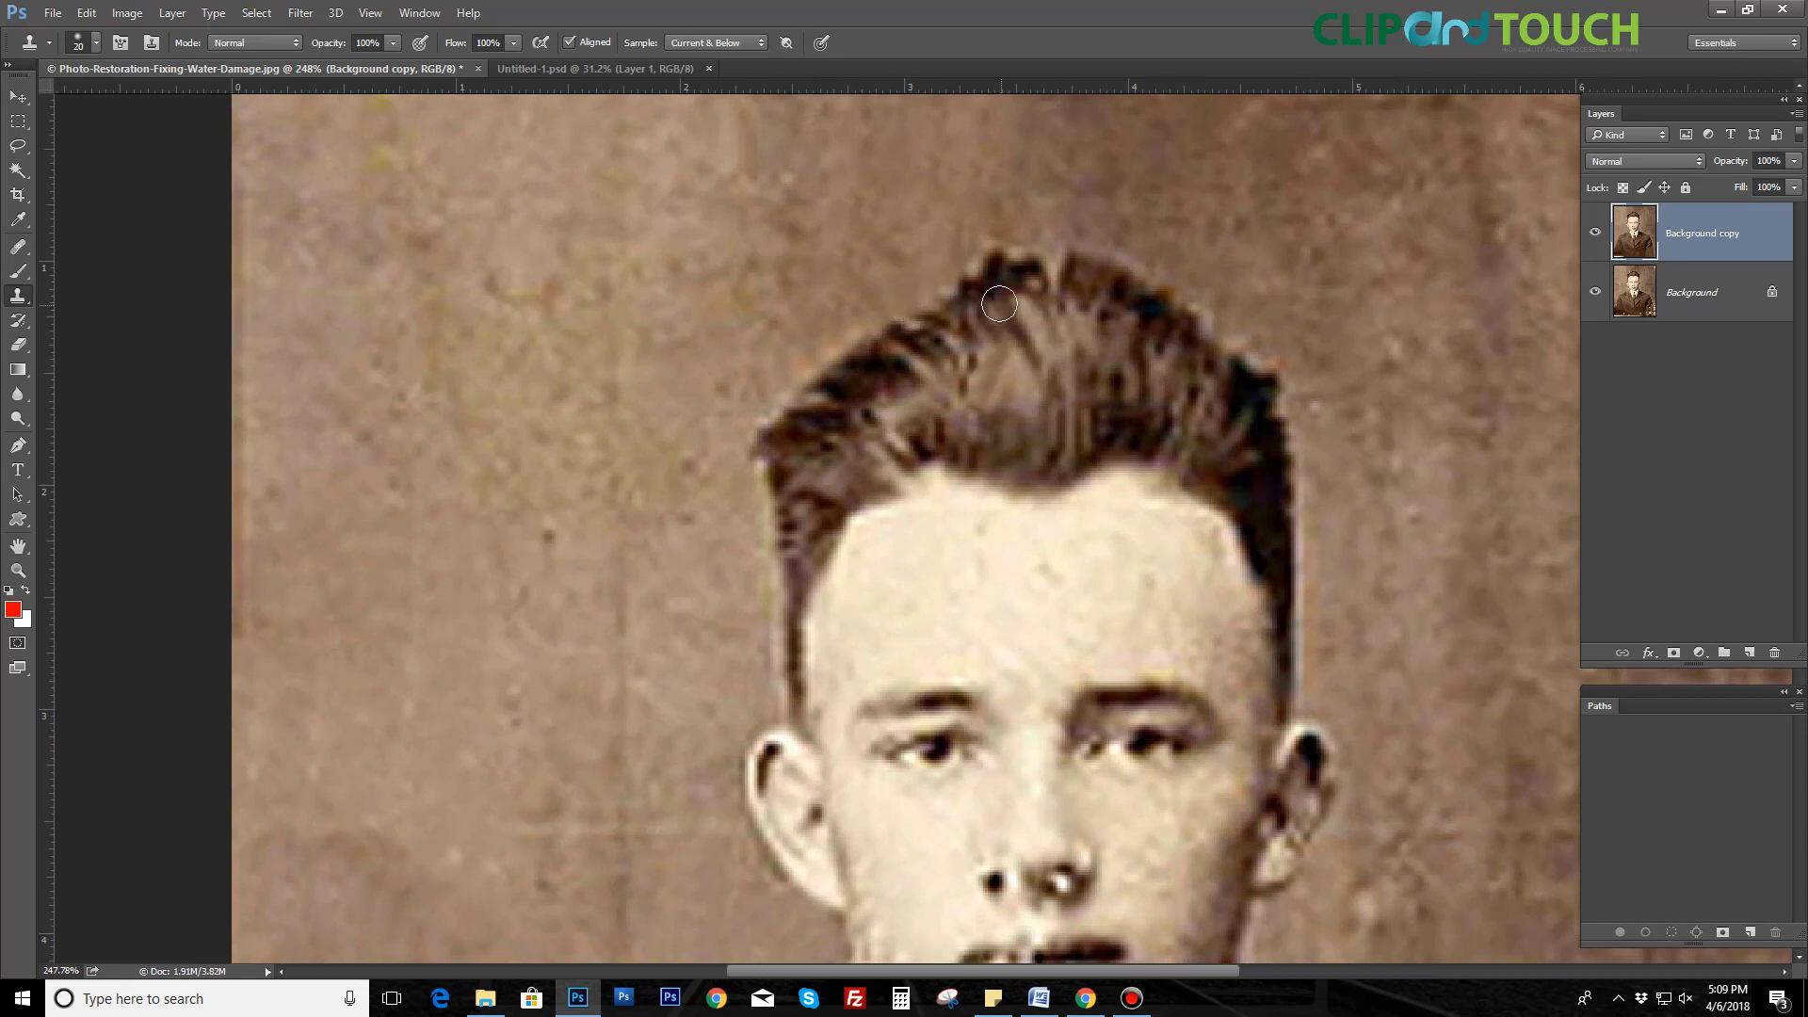
{"action": "left_click_drag", "start_coordinate": [737, 400], "coordinate": [783, 316]}
{"action": "scroll", "coordinate": [676, 312], "scroll_direction": "down", "scroll_amount": 3}
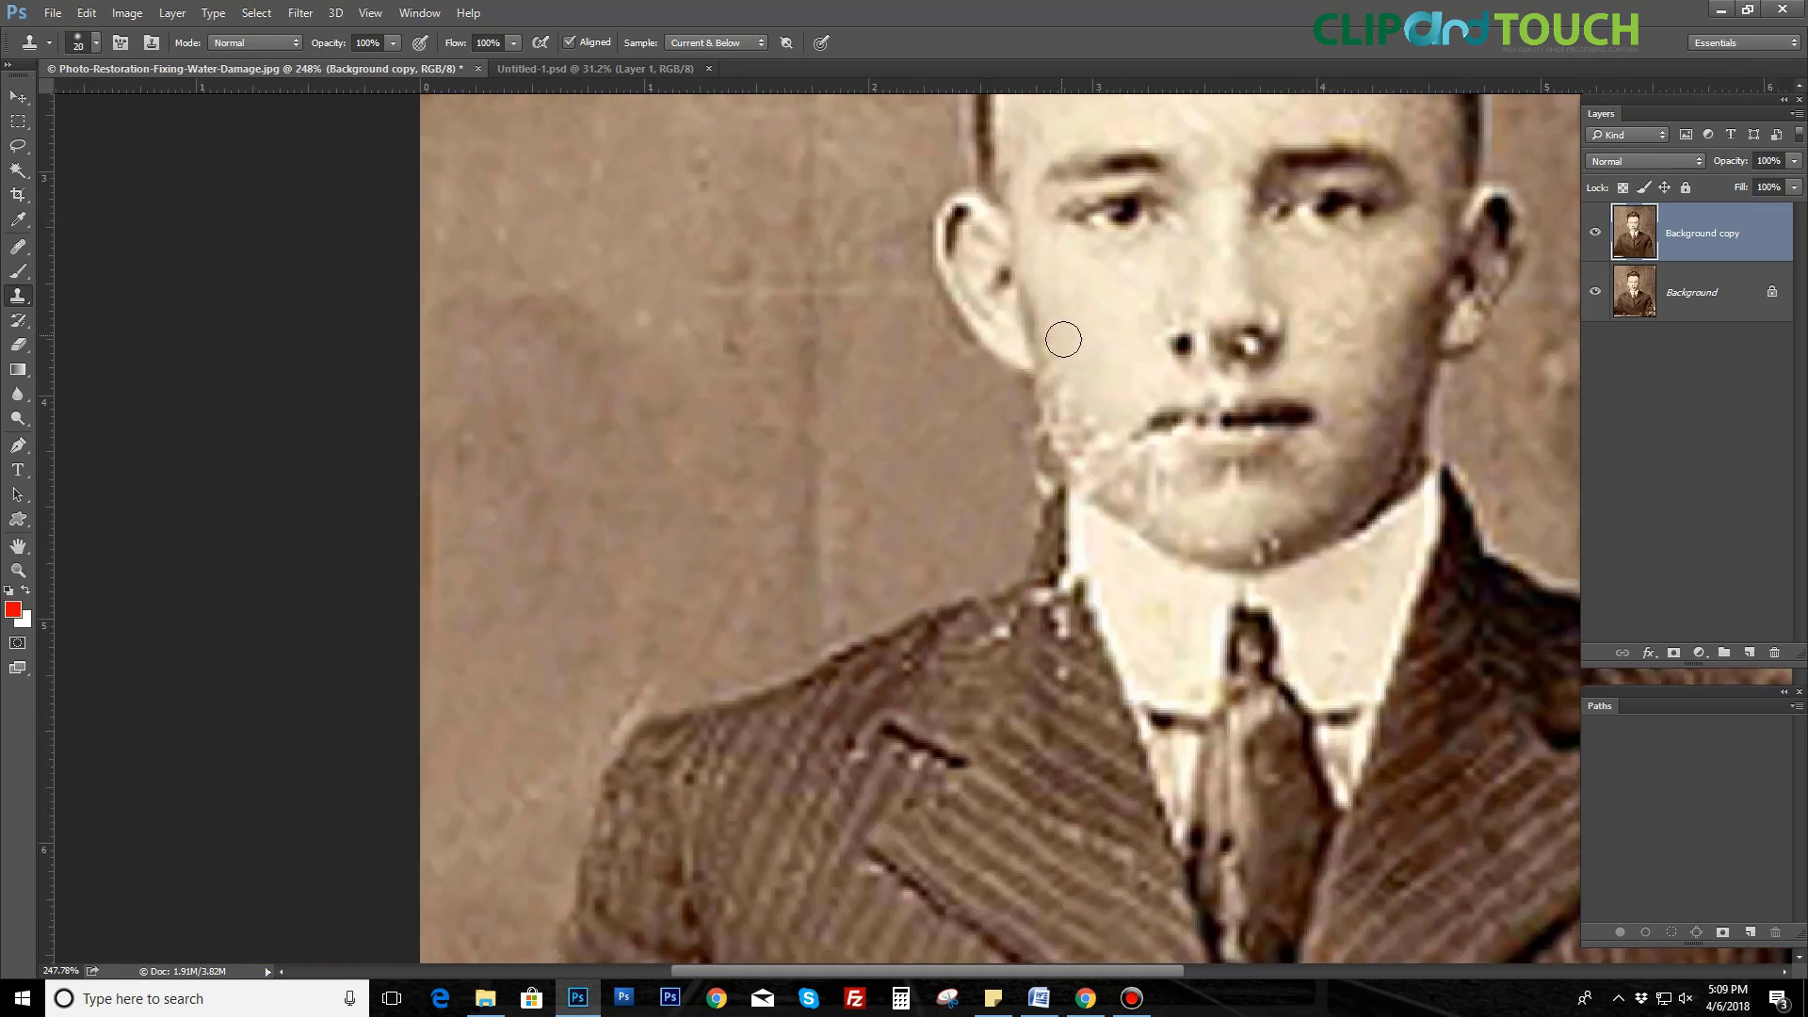
{"action": "scroll", "coordinate": [1061, 335], "scroll_direction": "right", "scroll_amount": 3}
{"action": "right_click", "coordinate": [18, 272]}
{"action": "left_click", "coordinate": [94, 339]}
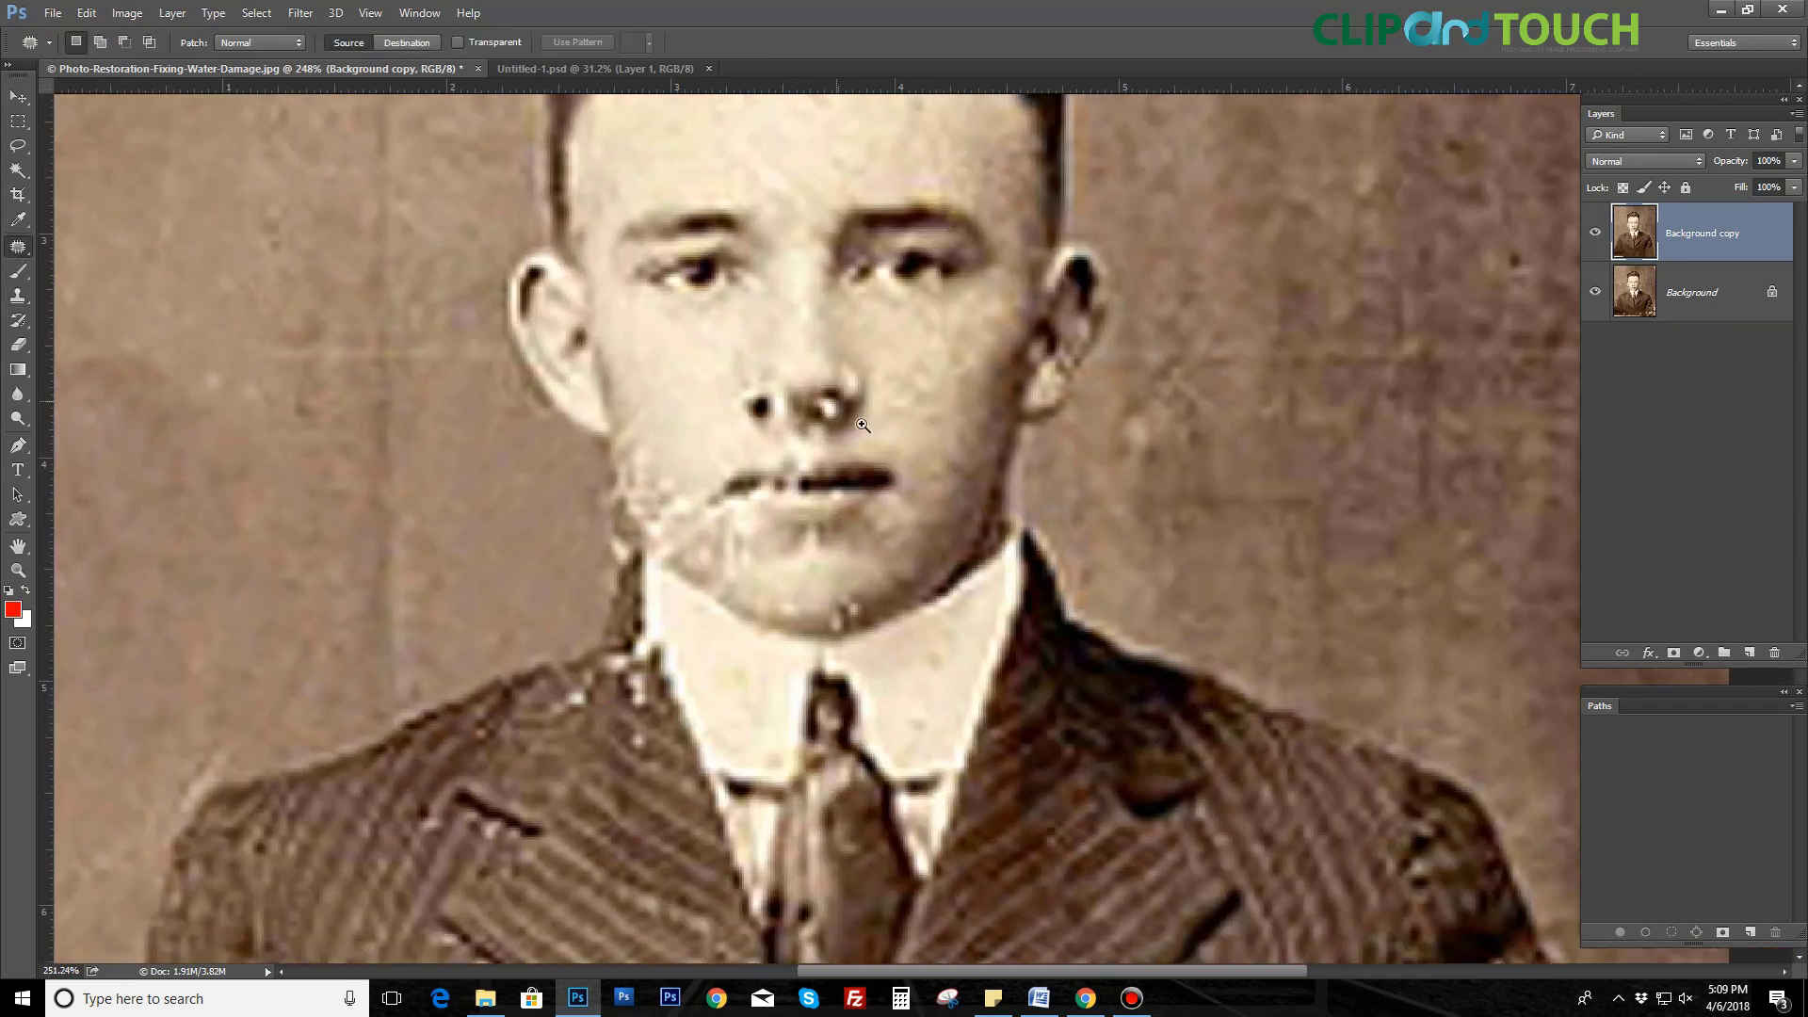
Step: Outline the stains on the chin and forehead with the Patch tool
{"action": "scroll", "coordinate": [815, 436], "scroll_direction": "up", "scroll_amount": 2}
{"action": "scroll", "coordinate": [815, 436], "scroll_direction": "up", "scroll_amount": 2}
{"action": "left_click_drag", "start_coordinate": [821, 487], "coordinate": [901, 510]}
{"action": "scroll", "coordinate": [875, 516], "scroll_direction": "up", "scroll_amount": 2}
{"action": "scroll", "coordinate": [857, 519], "scroll_direction": "left", "scroll_amount": 3}
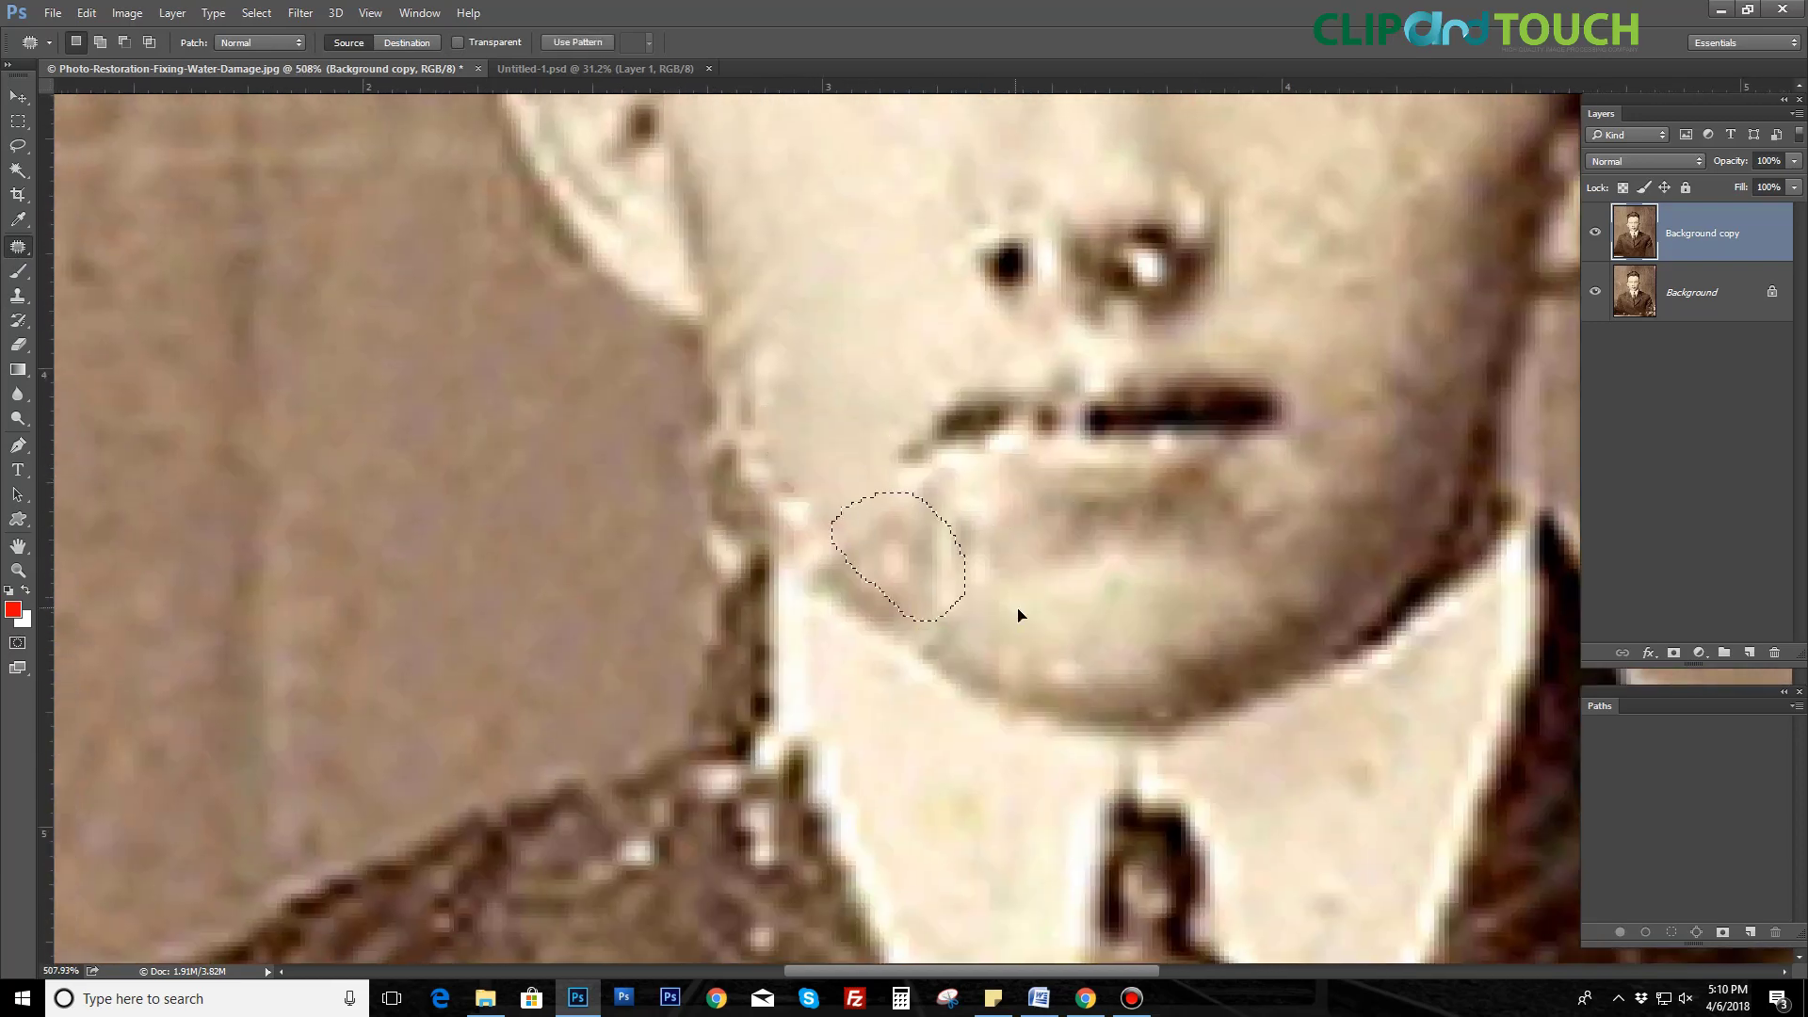
{"action": "scroll", "coordinate": [1018, 615], "scroll_direction": "down", "scroll_amount": 2}
{"action": "left_click_drag", "start_coordinate": [1053, 231], "coordinate": [1045, 253]}
Step: Copy a lassoed piece of striped suit fabric to a layer, flip it vertically, and move it over the damage
{"action": "key", "text": "l"}
{"action": "scroll", "coordinate": [694, 478], "scroll_direction": "down", "scroll_amount": 5}
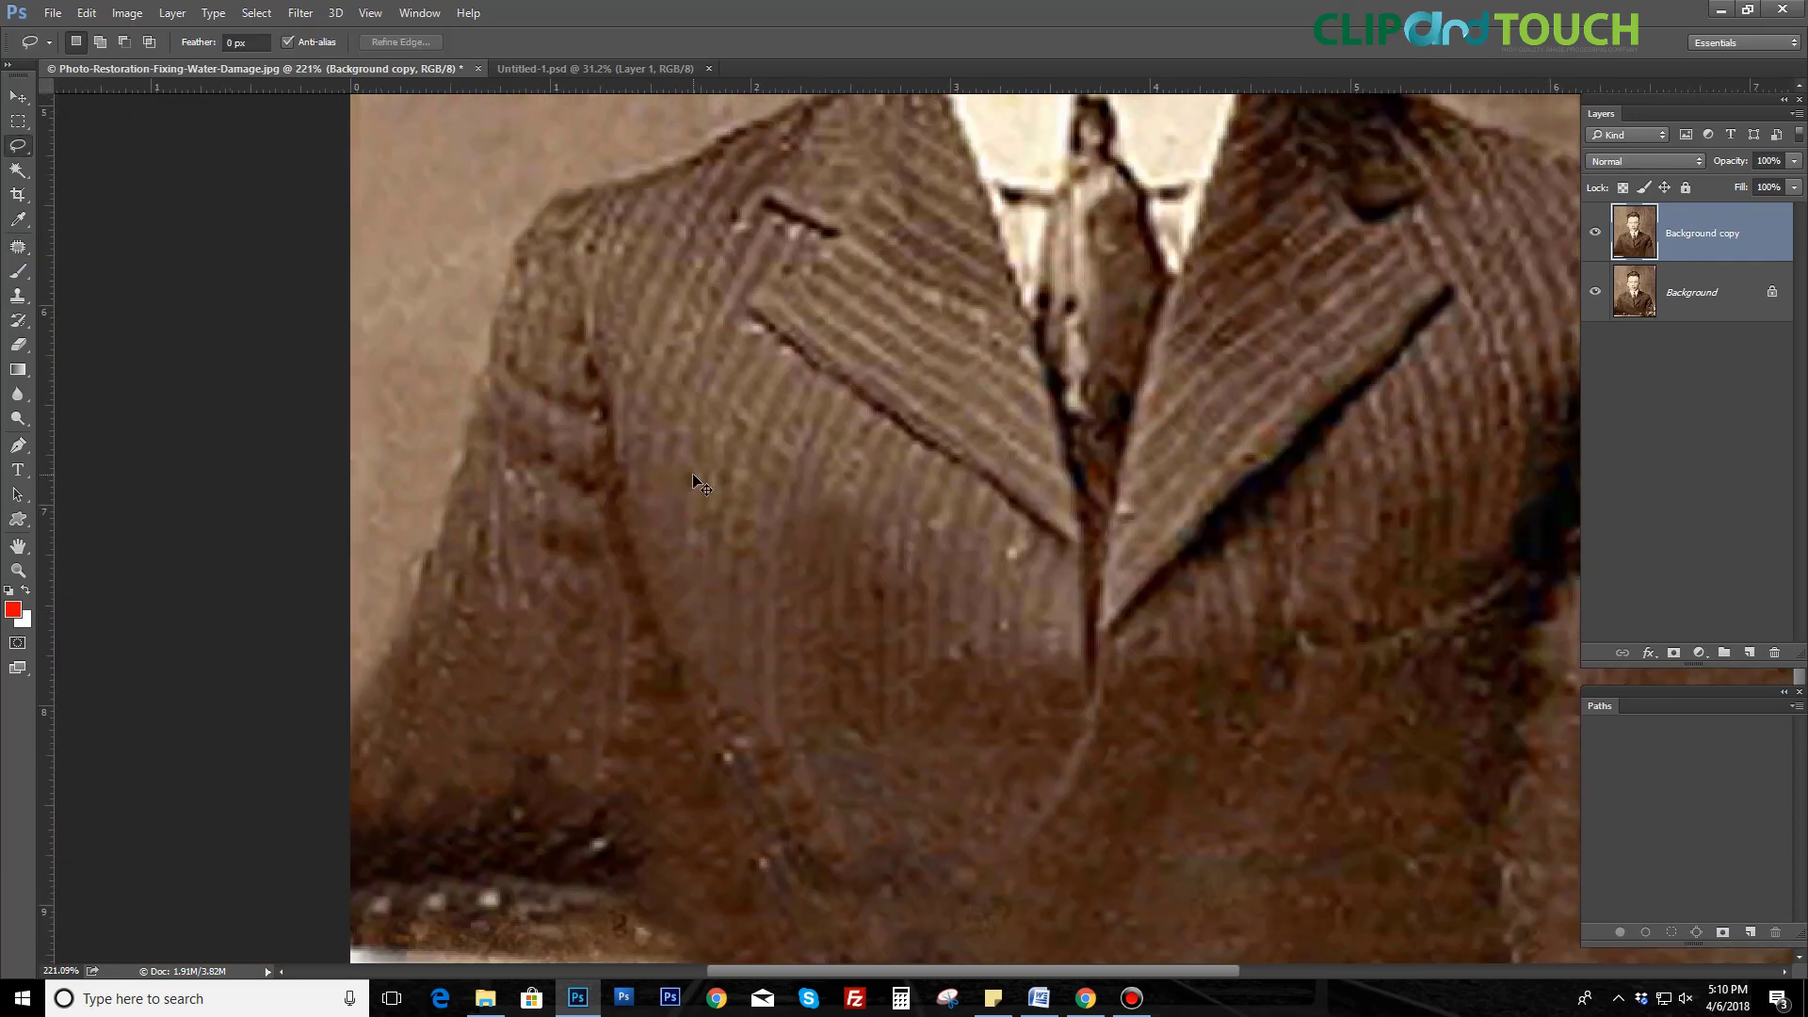
{"action": "left_click_drag", "start_coordinate": [1024, 673], "coordinate": [641, 485]}
{"action": "key", "text": "ctrl+j"}
{"action": "key", "text": "ctrl+t"}
{"action": "right_click", "coordinate": [823, 262]}
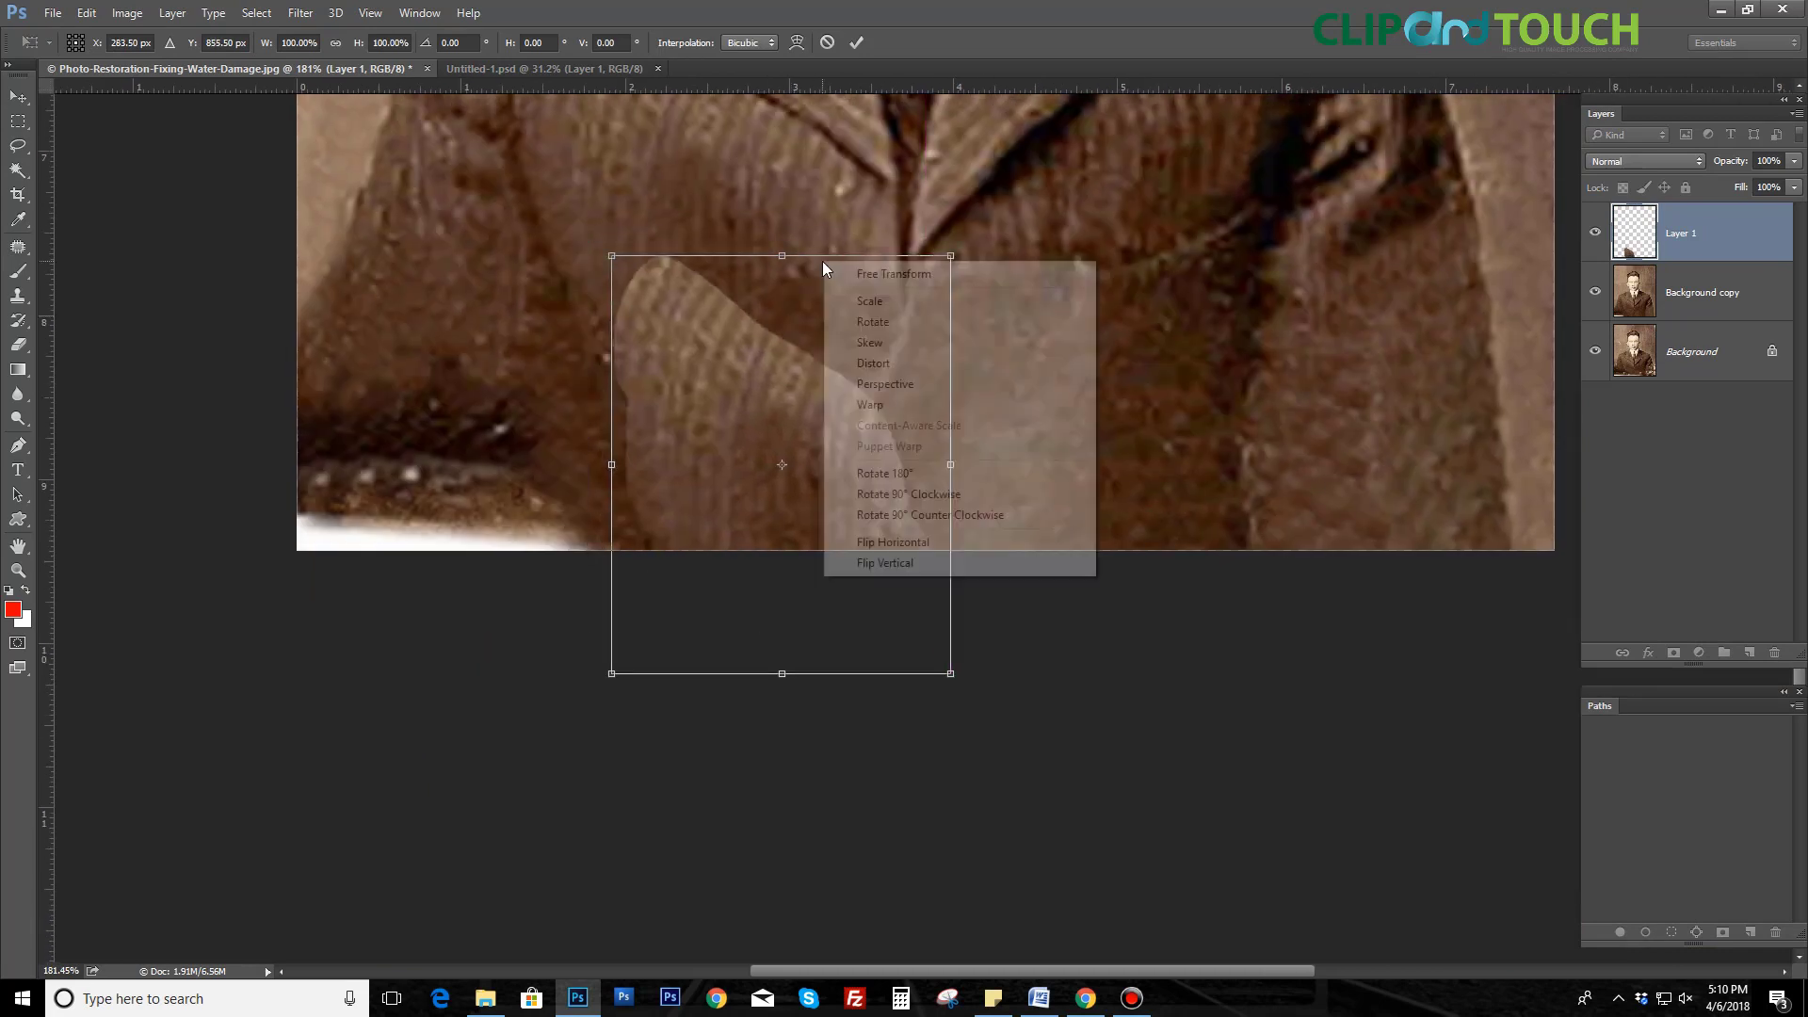
{"action": "left_click", "coordinate": [867, 564]}
{"action": "mouse_move", "coordinate": [786, 480]}
{"action": "left_mouse_down"}
{"action": "mouse_move", "coordinate": [786, 584]}
{"action": "mouse_move", "coordinate": [767, 613]}
{"action": "left_mouse_up"}
{"action": "key", "text": "Return"}
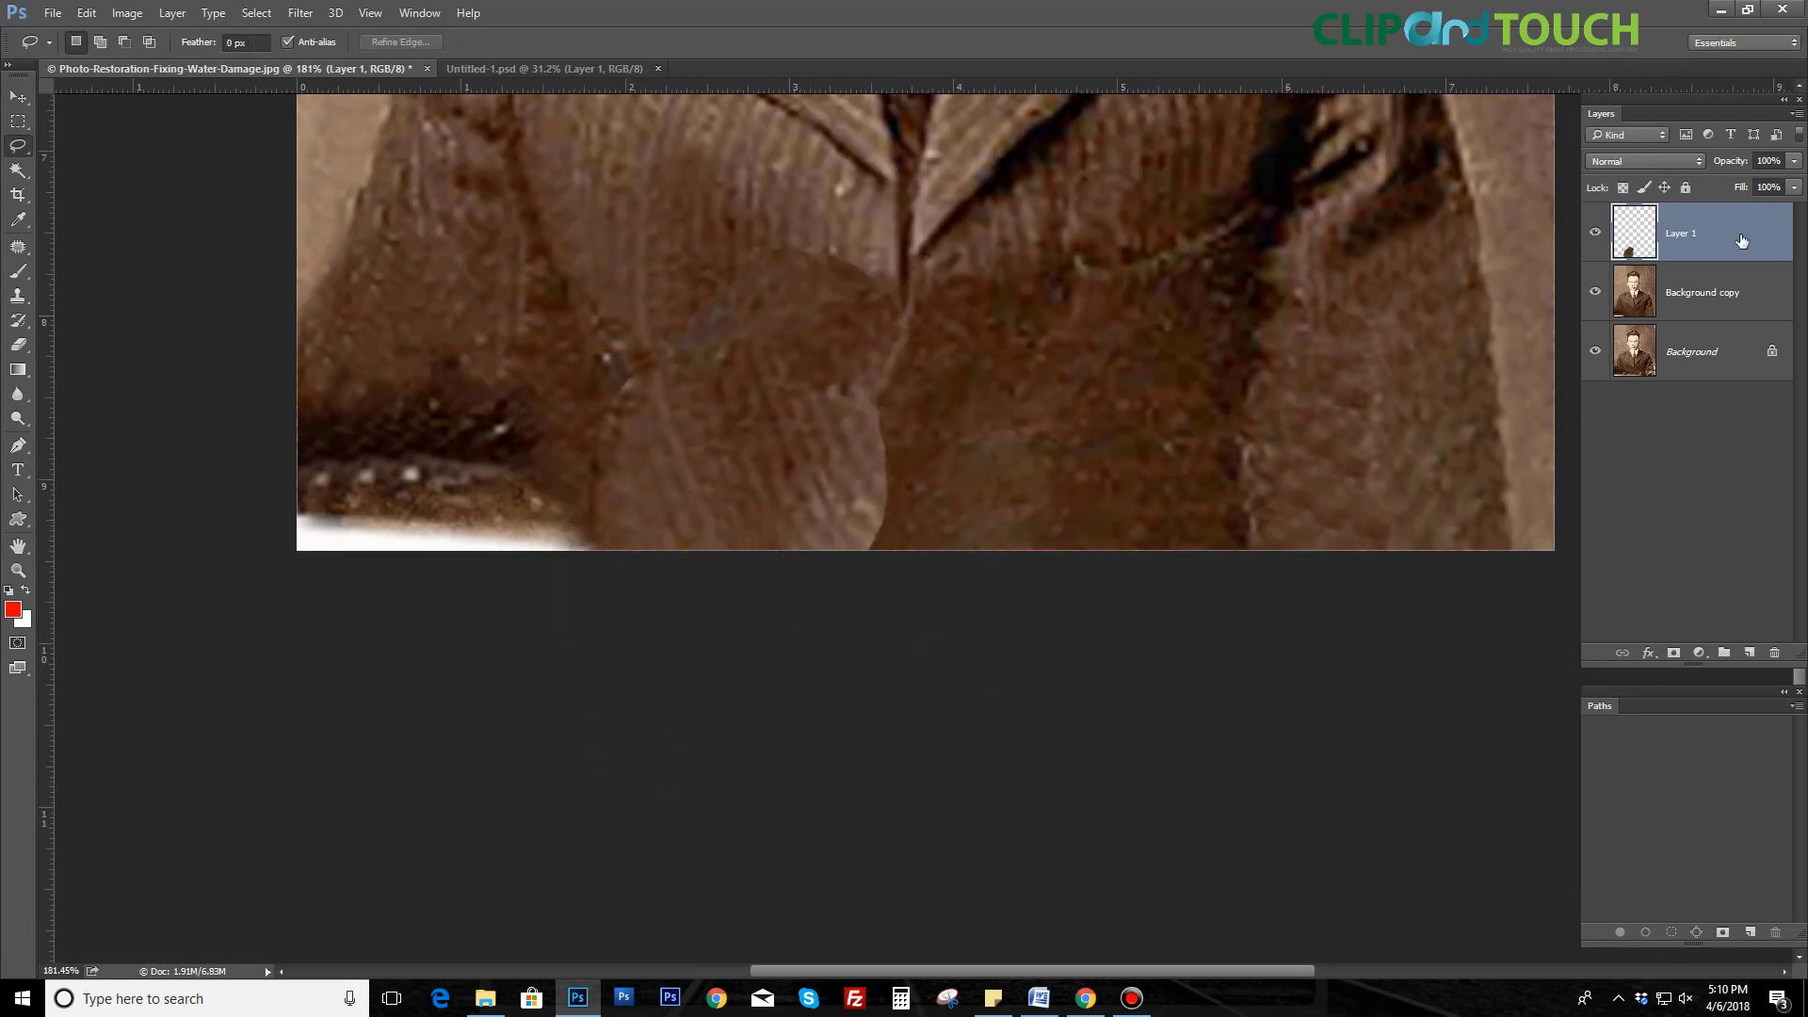
Step: Duplicate the fabric patch, flip and rotate it over the lower suit, and merge both layers
{"action": "key", "text": "ctrl+j"}
{"action": "key", "text": "ctrl+t"}
{"action": "right_click", "coordinate": [767, 345]}
{"action": "left_click", "coordinate": [827, 648]}
{"action": "left_click_drag", "start_coordinate": [1222, 593], "coordinate": [1182, 625]}
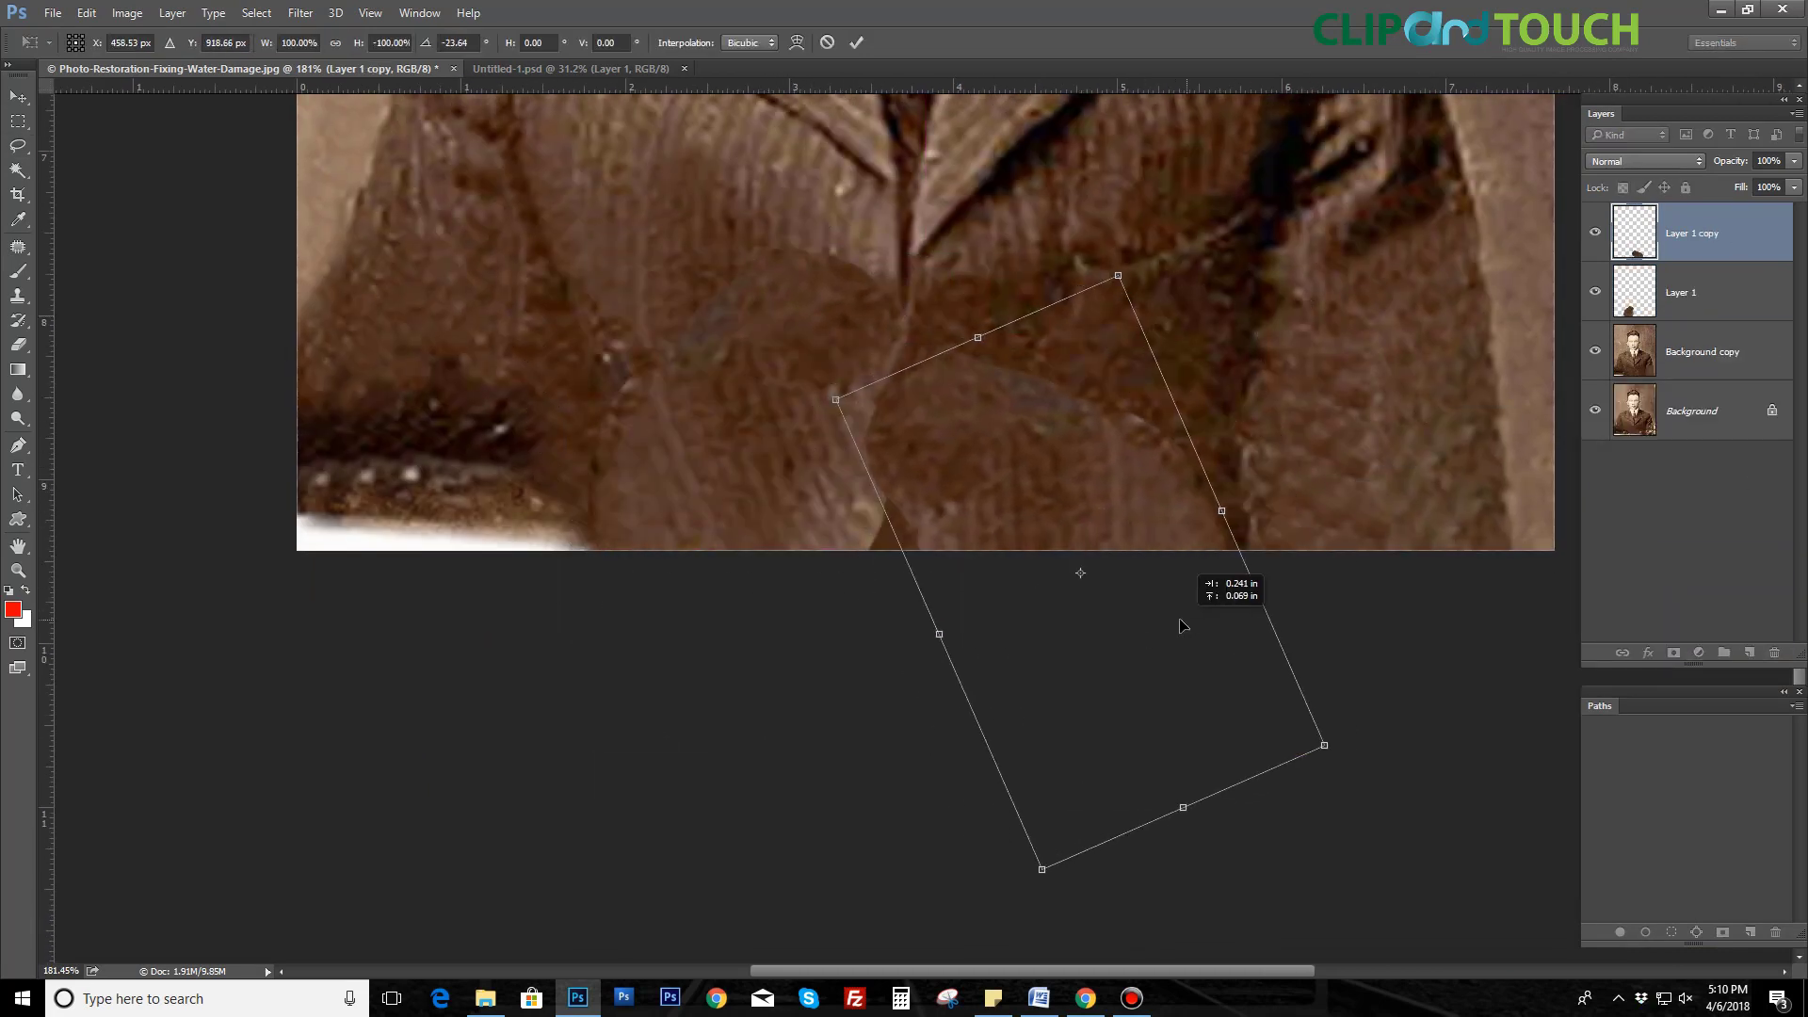
{"action": "key", "text": "Return"}
{"action": "left_click", "coordinate": [1753, 292], "text": "shift"}
{"action": "key", "text": "ctrl+e"}
Step: Add a hide-all mask and paint white to reveal and blend the patch along the bottom edge
{"action": "left_click", "coordinate": [1674, 653], "text": "alt"}
{"action": "key", "text": "d"}
{"action": "key", "text": "b"}
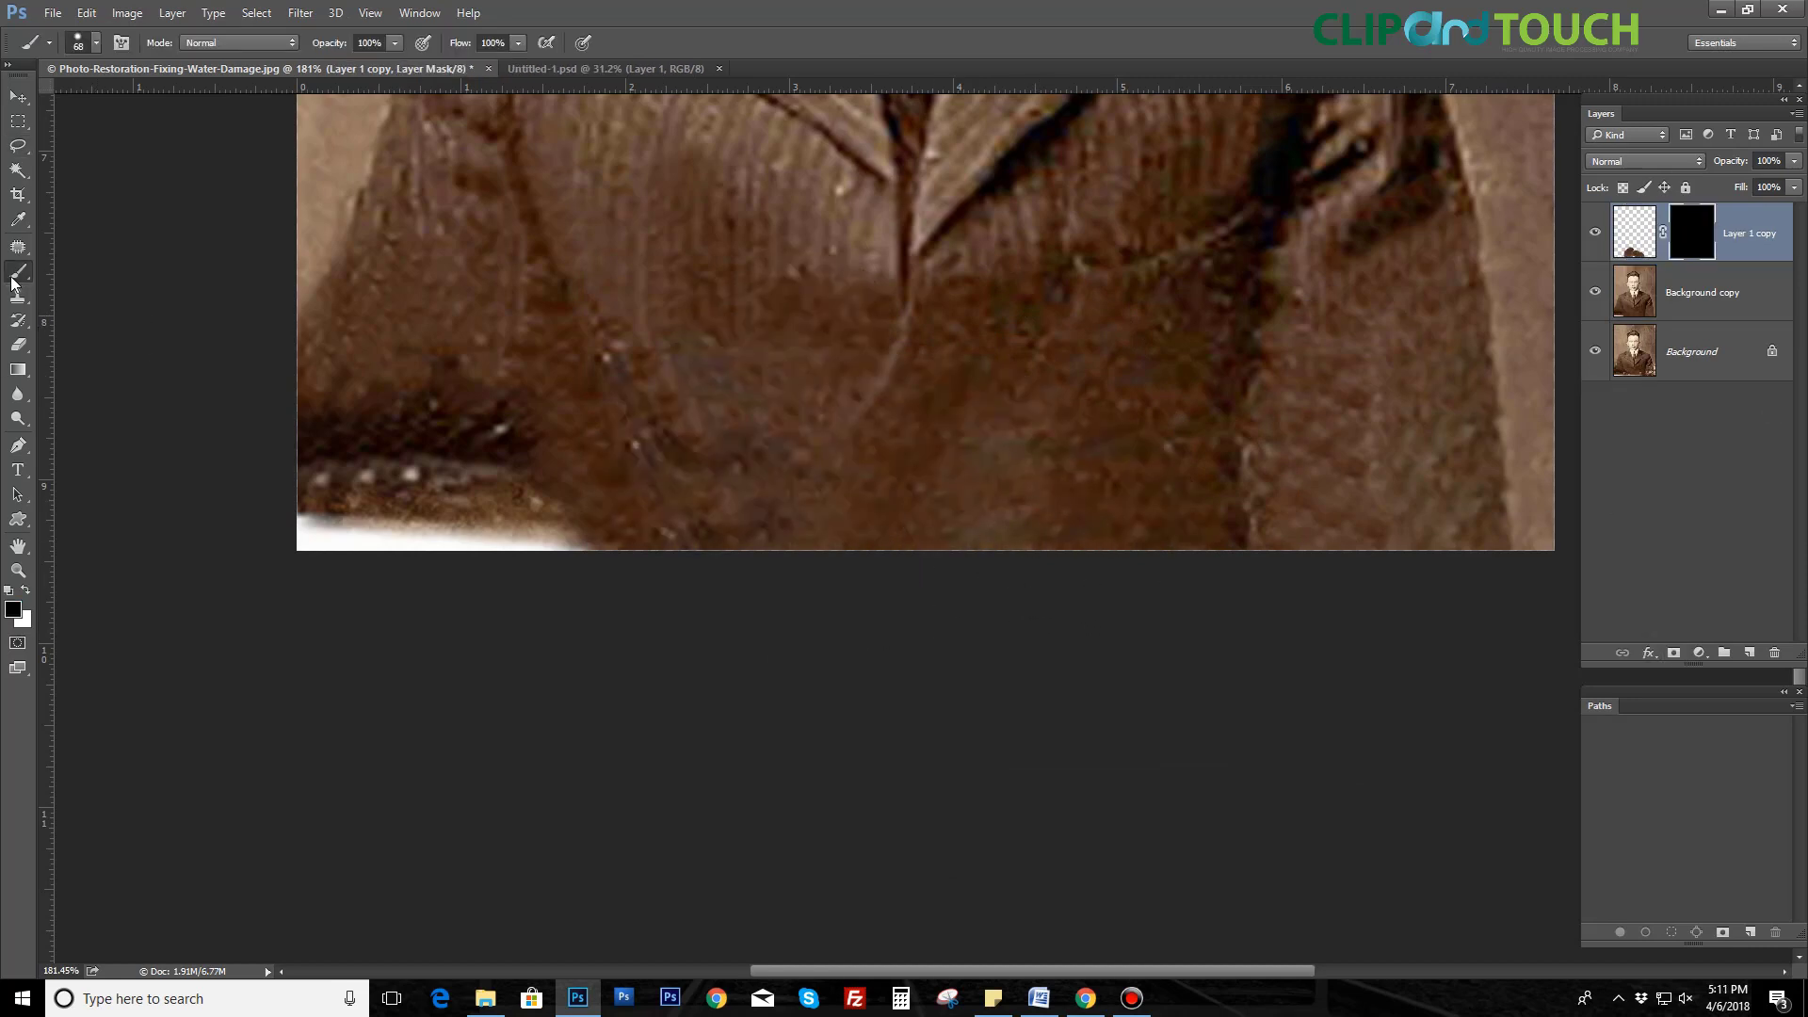
{"action": "key", "text": "x"}
{"action": "left_click_drag", "start_coordinate": [848, 523], "coordinate": [690, 526]}
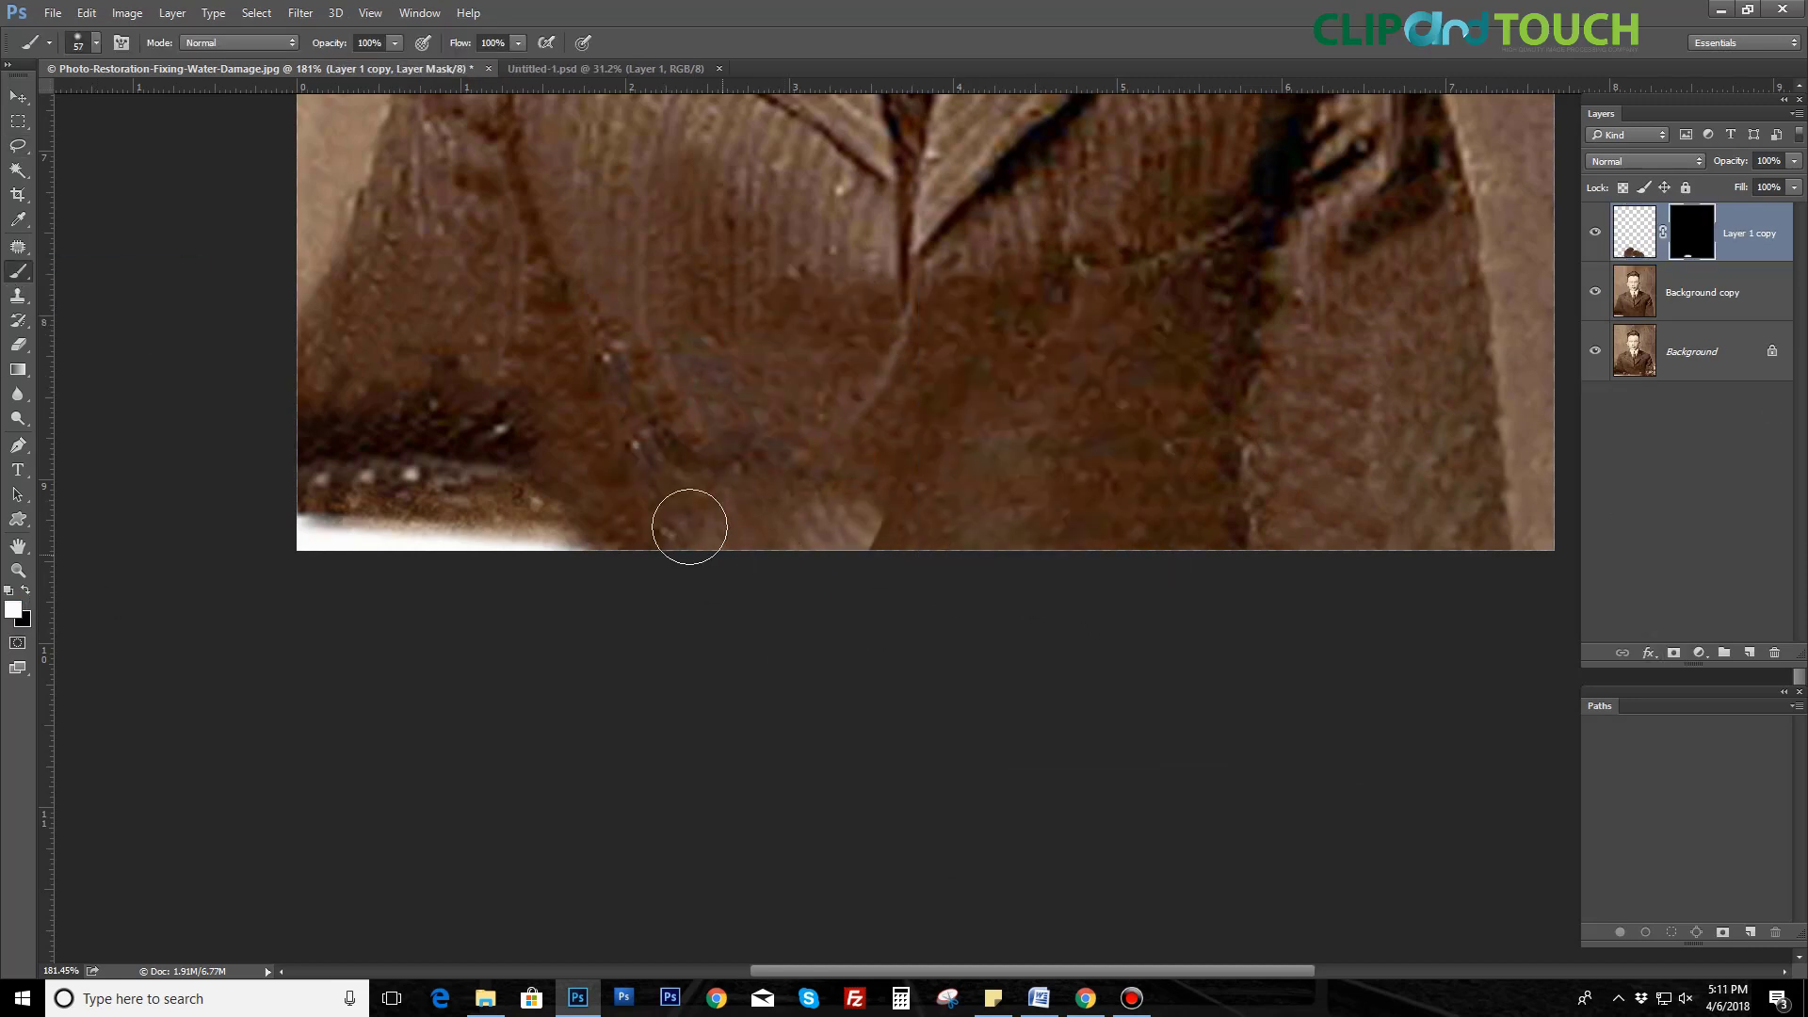
{"action": "left_click_drag", "start_coordinate": [1032, 527], "coordinate": [1158, 558]}
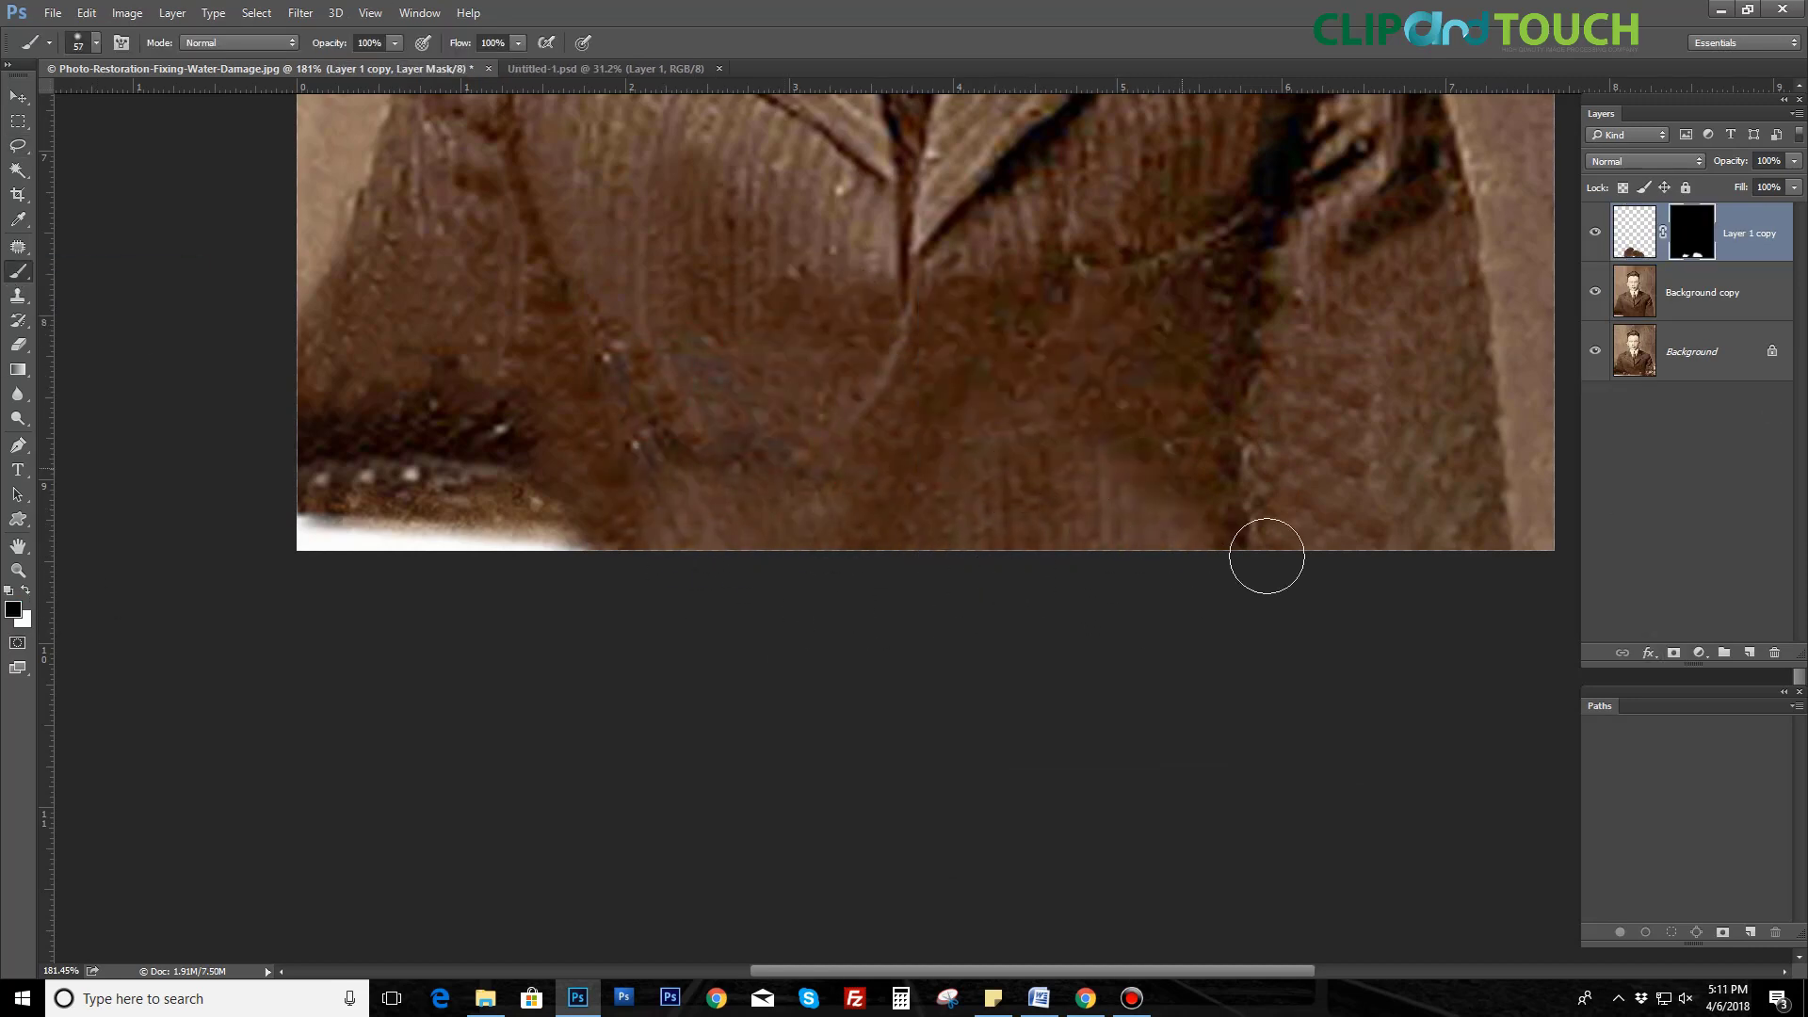
{"action": "left_click_drag", "start_coordinate": [1061, 424], "coordinate": [1078, 433]}
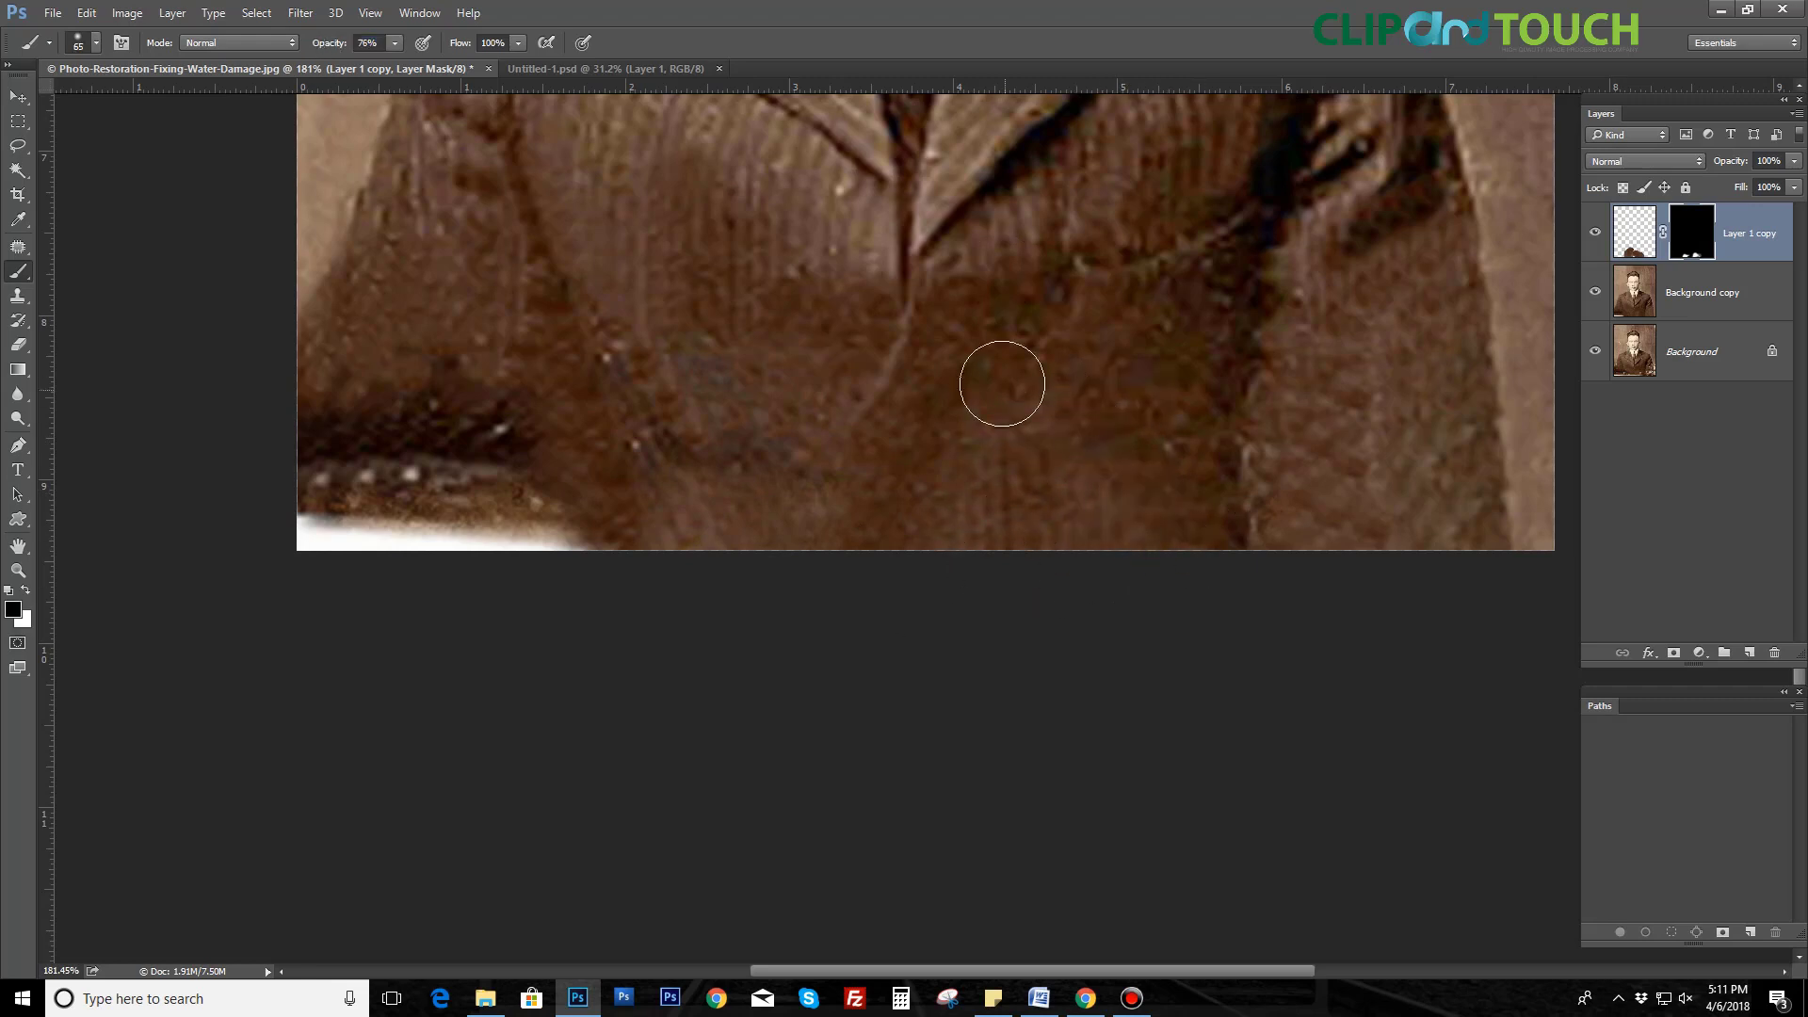
{"action": "left_click_drag", "start_coordinate": [1001, 387], "coordinate": [1180, 549]}
{"action": "key", "text": "x"}
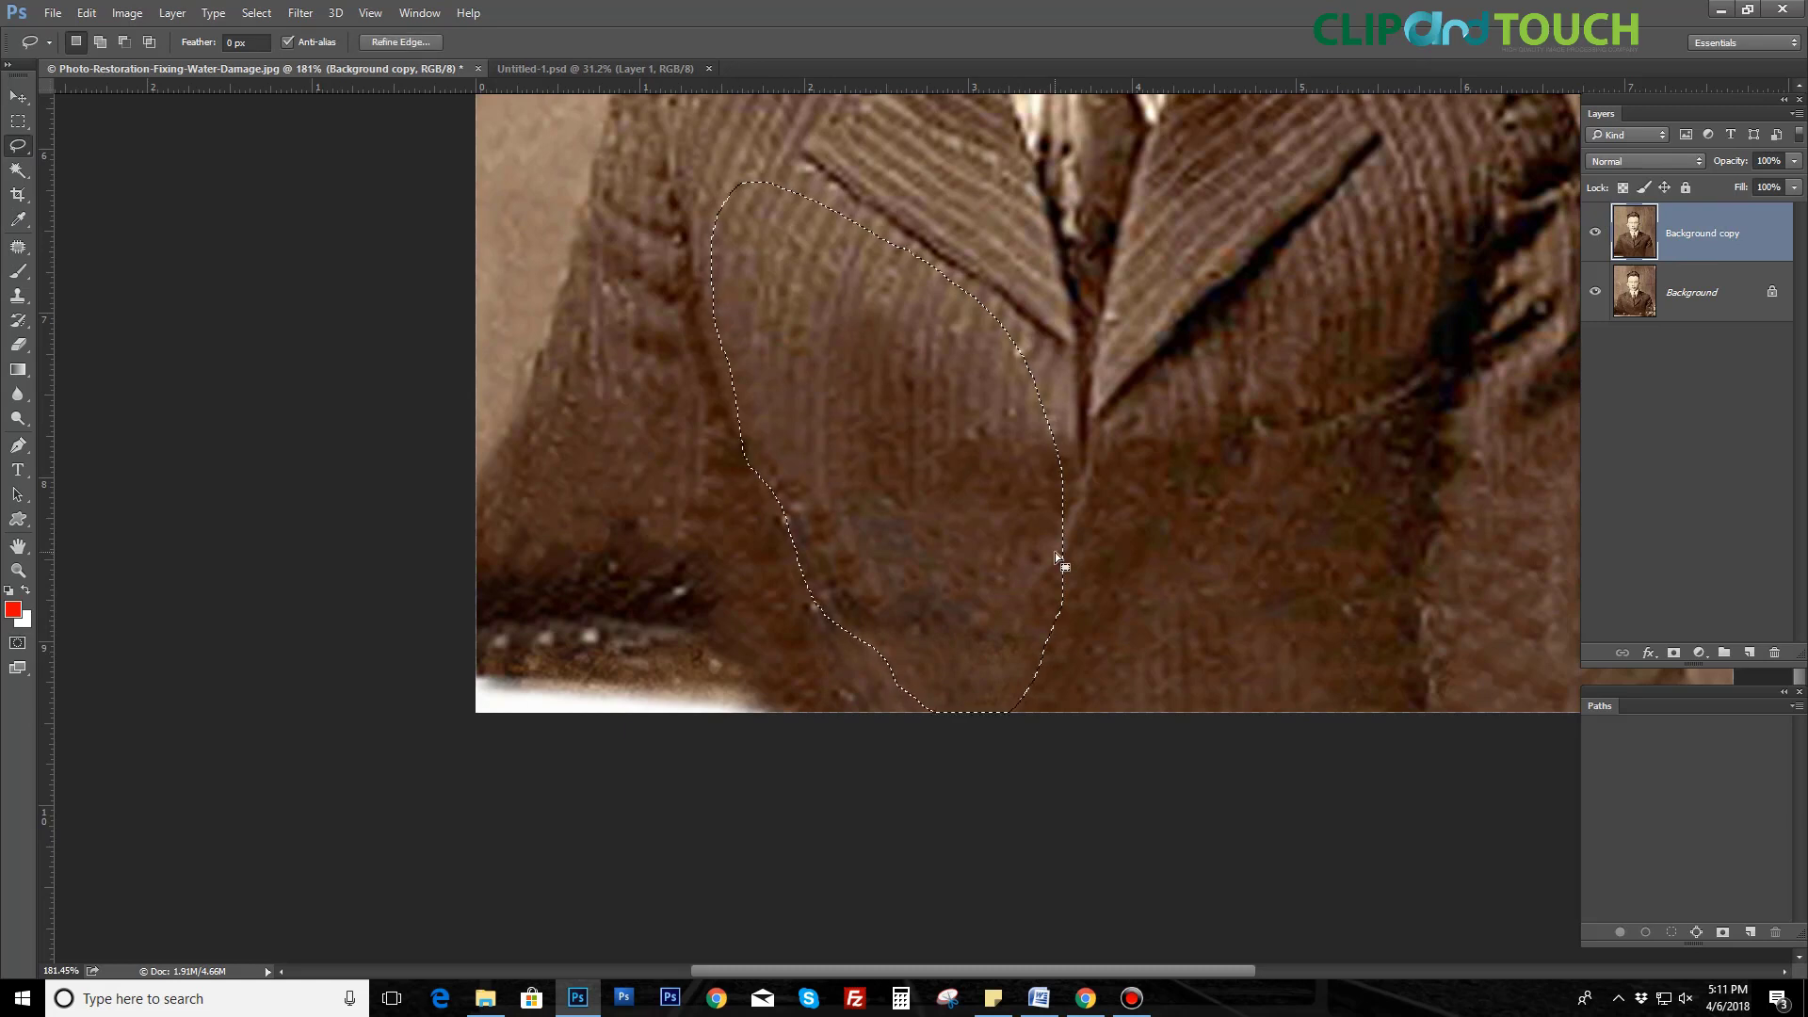
Step: Copy the selected fabric to a layer, move and widen it, and mask it over the bottom-left white strip
{"action": "key", "text": "ctrl+j"}
{"action": "key", "text": "ctrl+t"}
{"action": "right_click", "coordinate": [939, 277]}
{"action": "left_click_drag", "start_coordinate": [829, 461], "coordinate": [706, 590]}
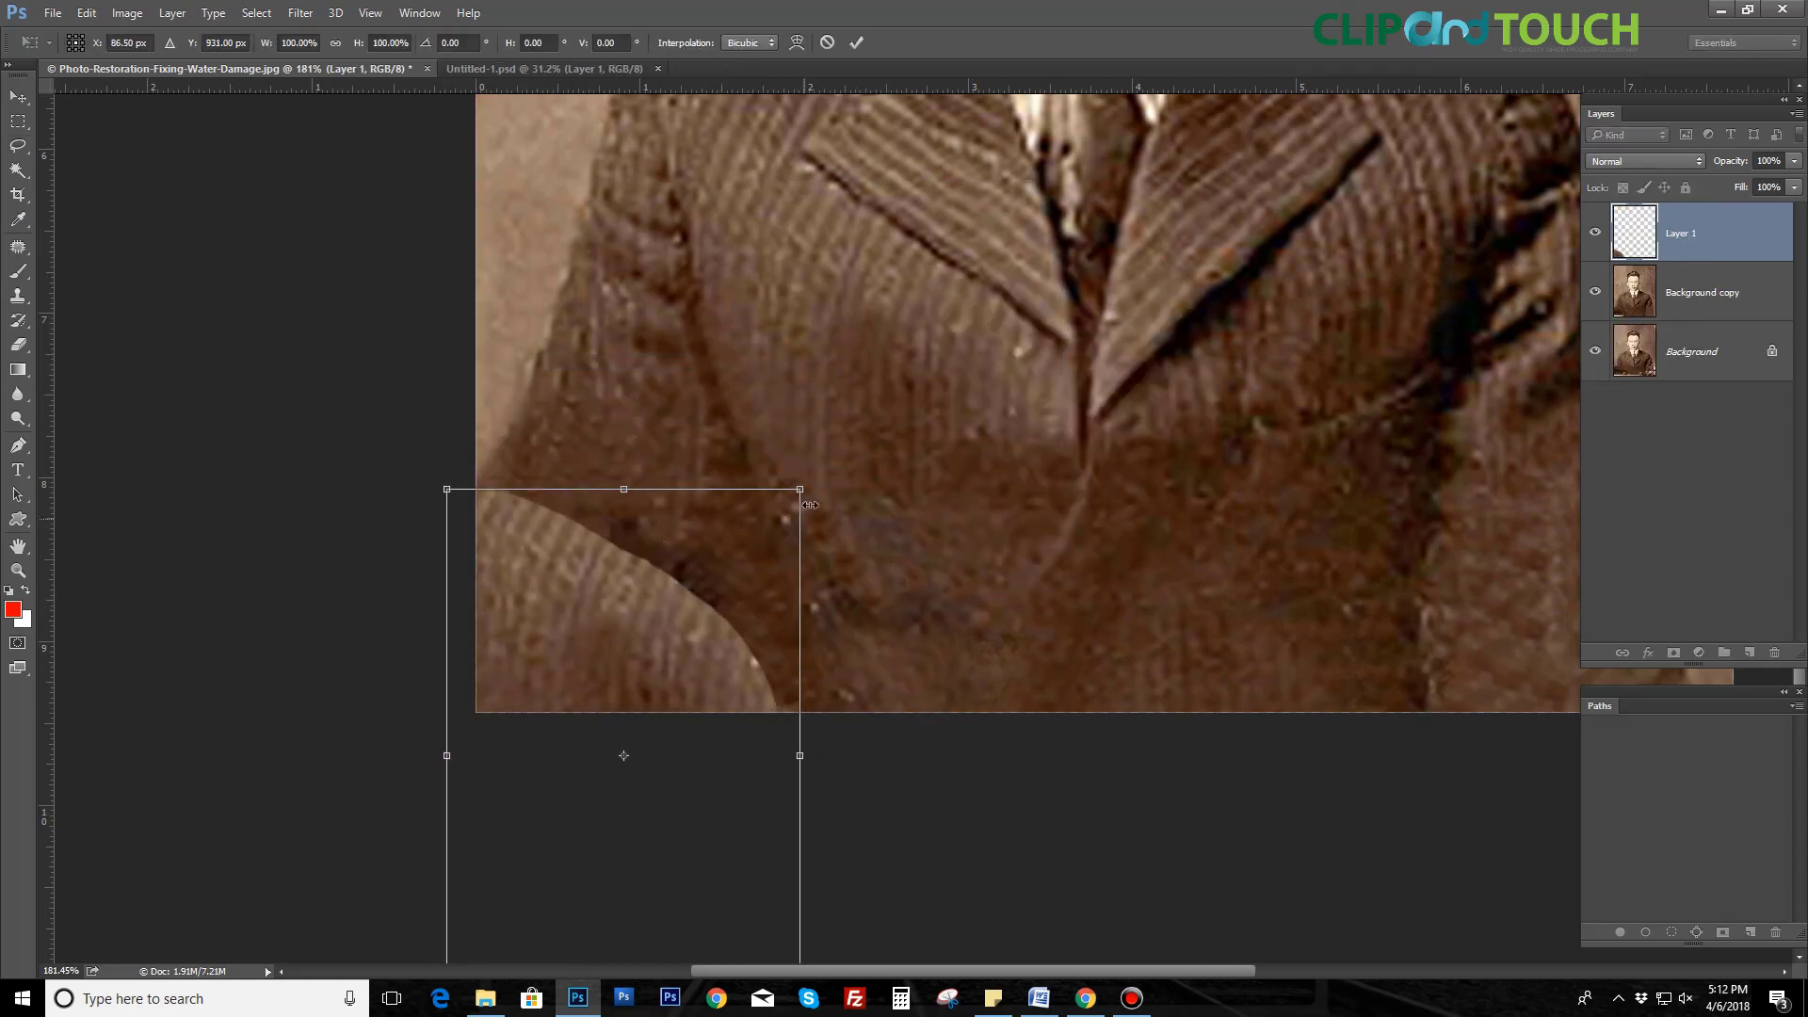
{"action": "left_click_drag", "start_coordinate": [780, 678], "coordinate": [825, 681]}
{"action": "key", "text": "Return"}
{"action": "left_click", "coordinate": [1673, 653], "text": "alt"}
{"action": "left_click", "coordinate": [18, 271]}
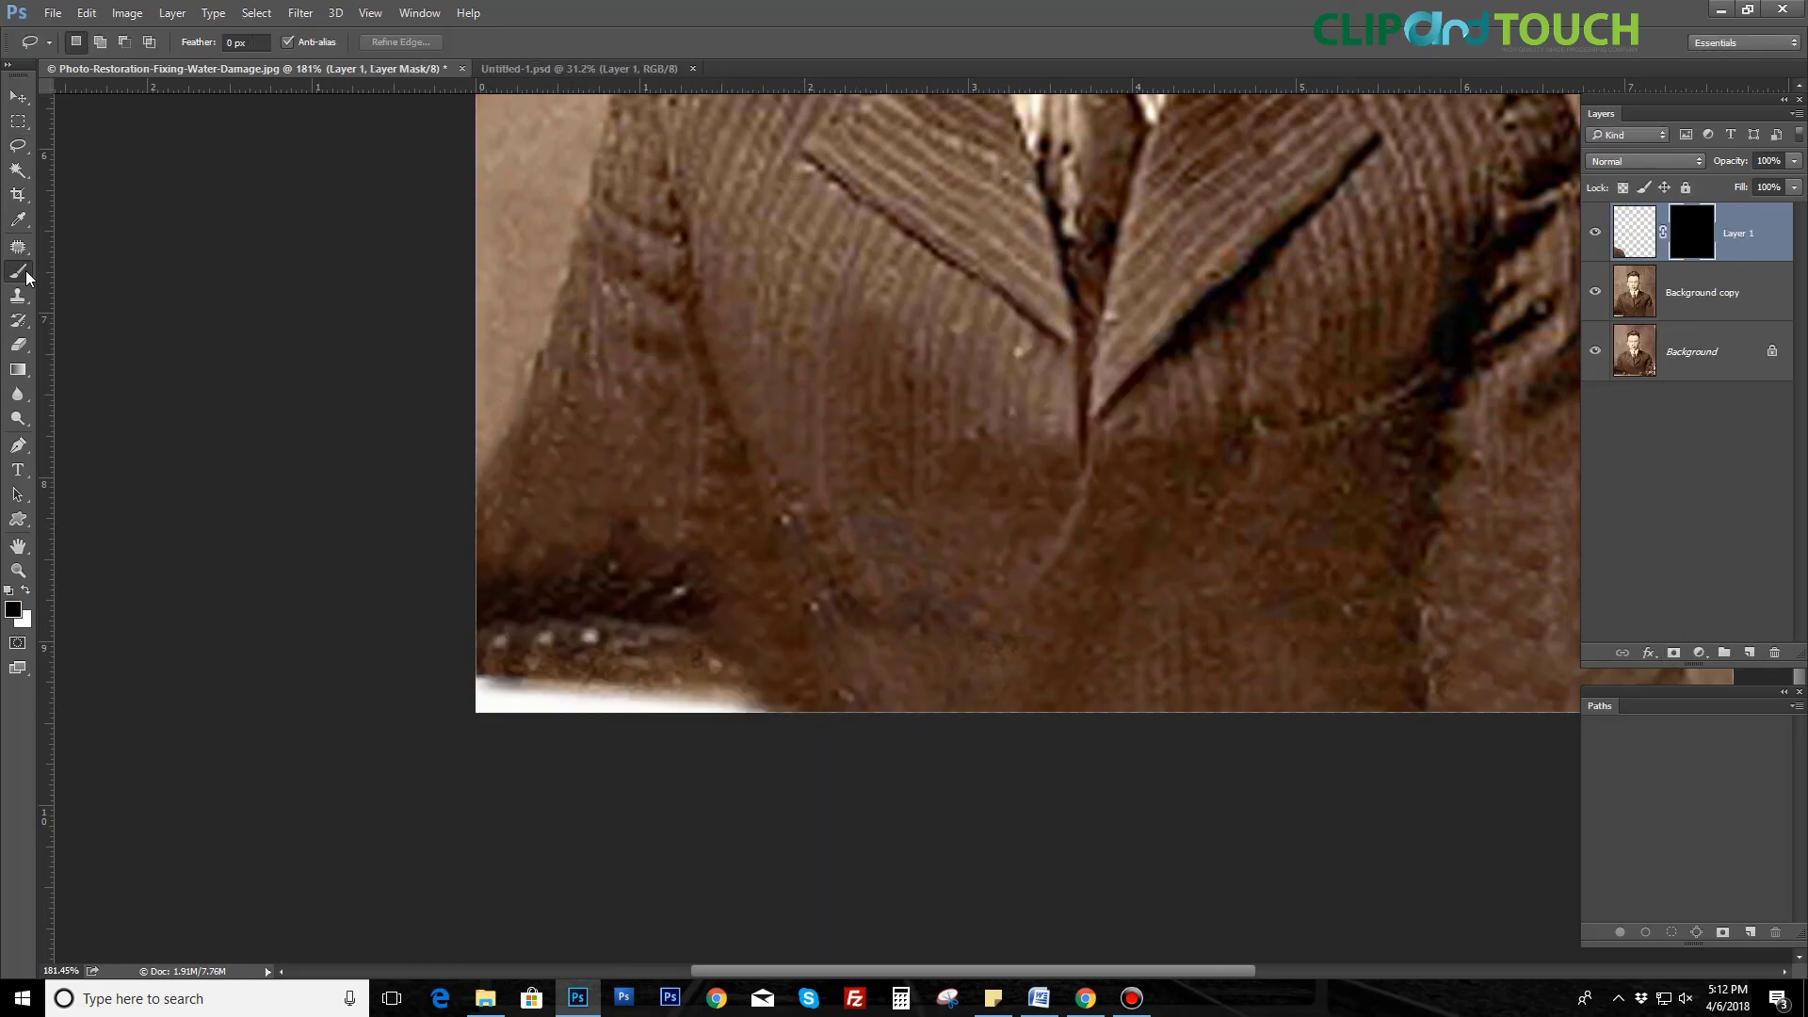
{"action": "left_click", "coordinate": [9, 590]}
{"action": "left_click_drag", "start_coordinate": [577, 667], "coordinate": [694, 718]}
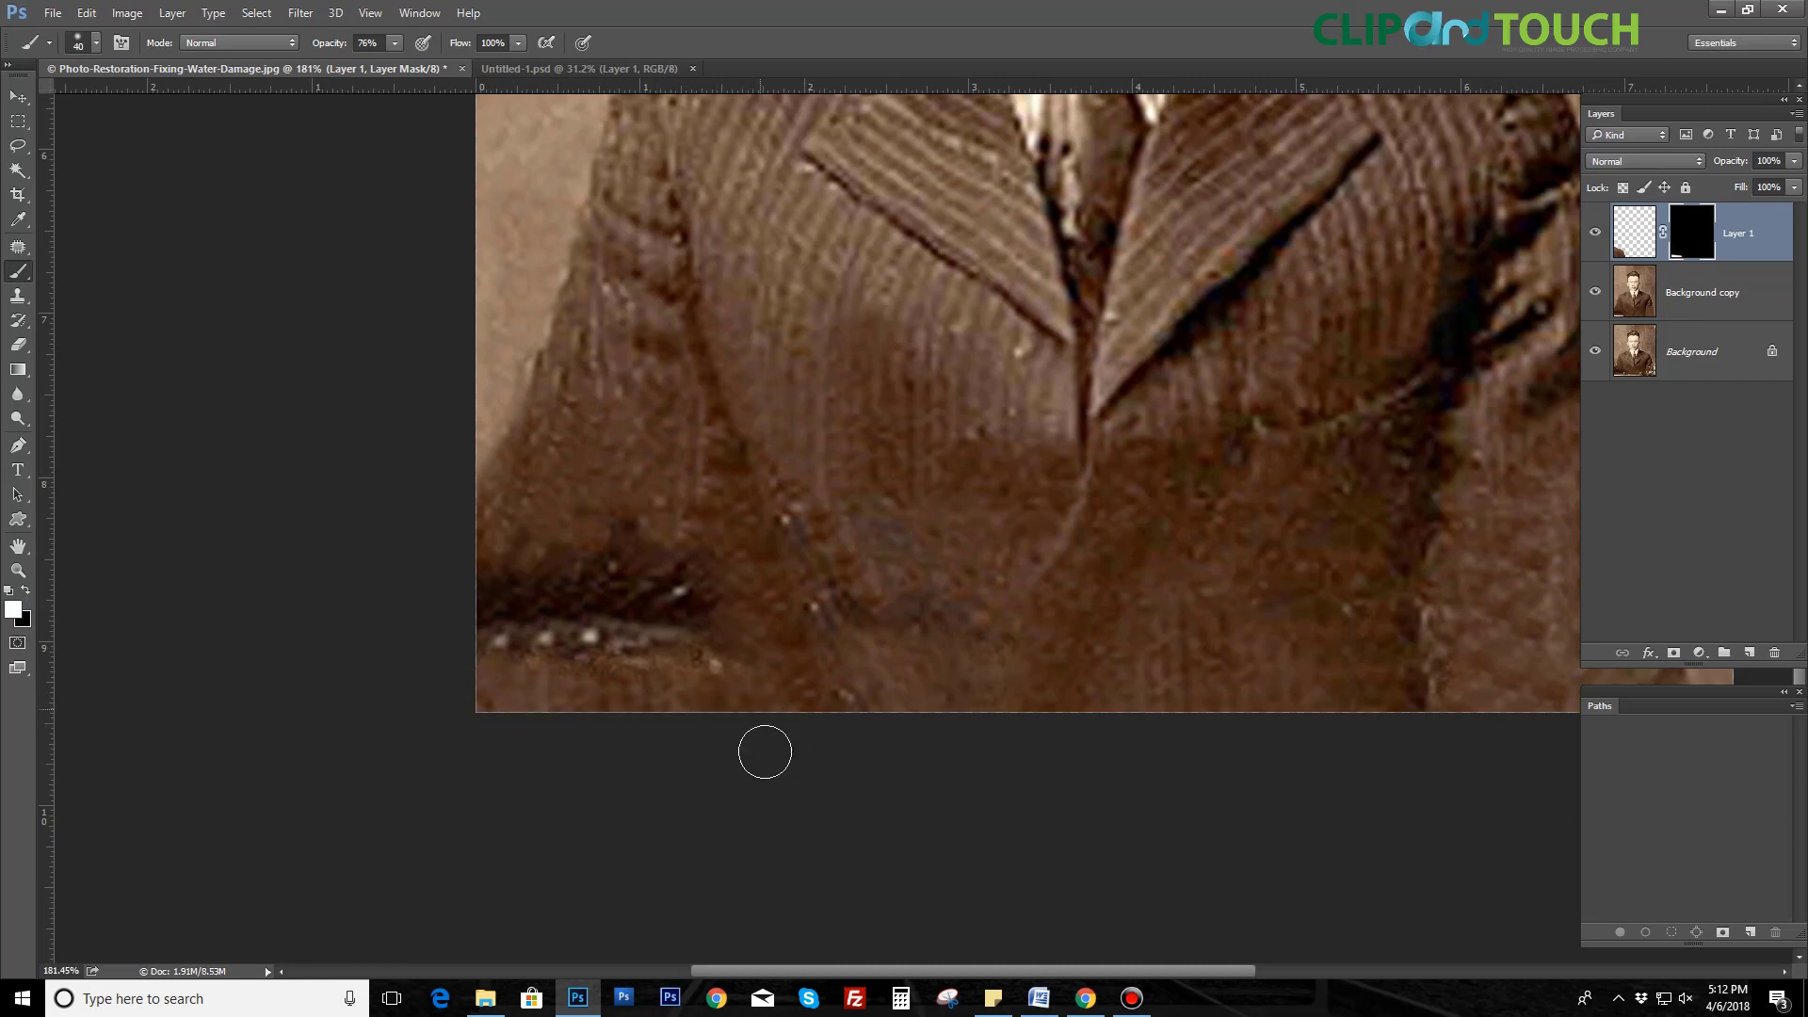
Step: Darken the patch shadows with Levels, setting black input to 25
{"action": "scroll", "coordinate": [862, 553], "scroll_direction": "down", "scroll_amount": 5}
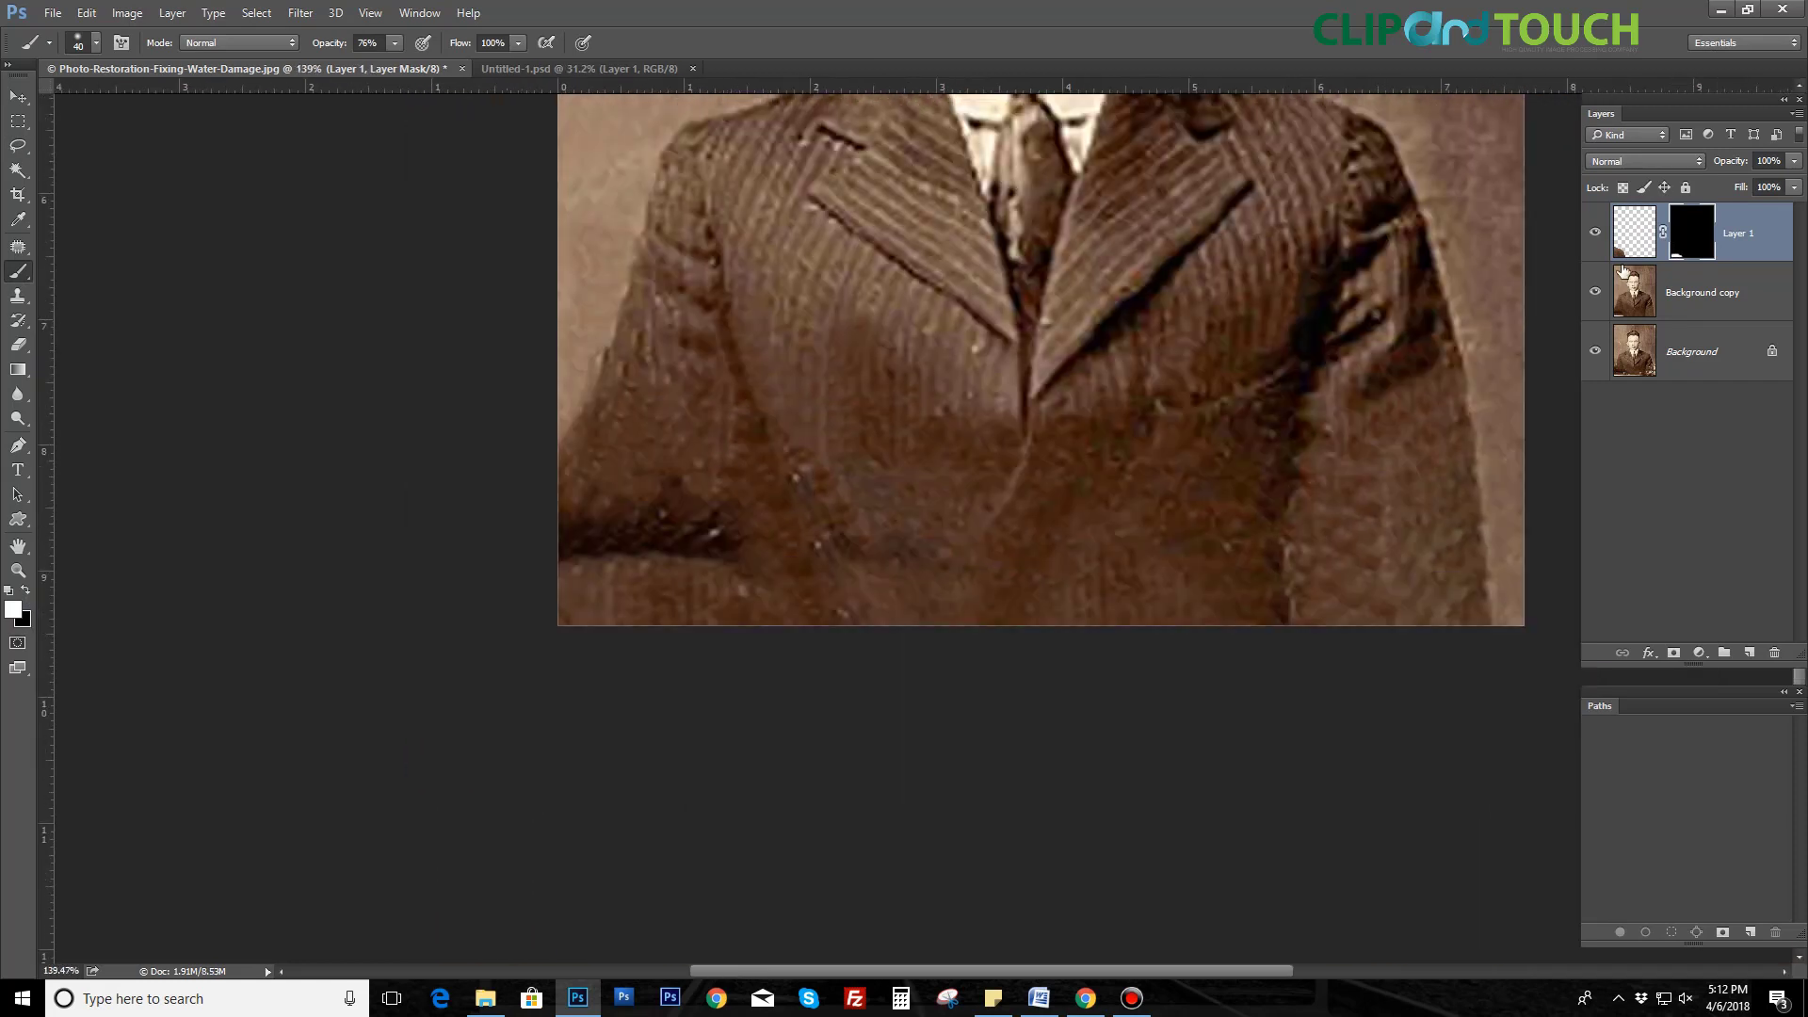
{"action": "left_click", "coordinate": [127, 12]}
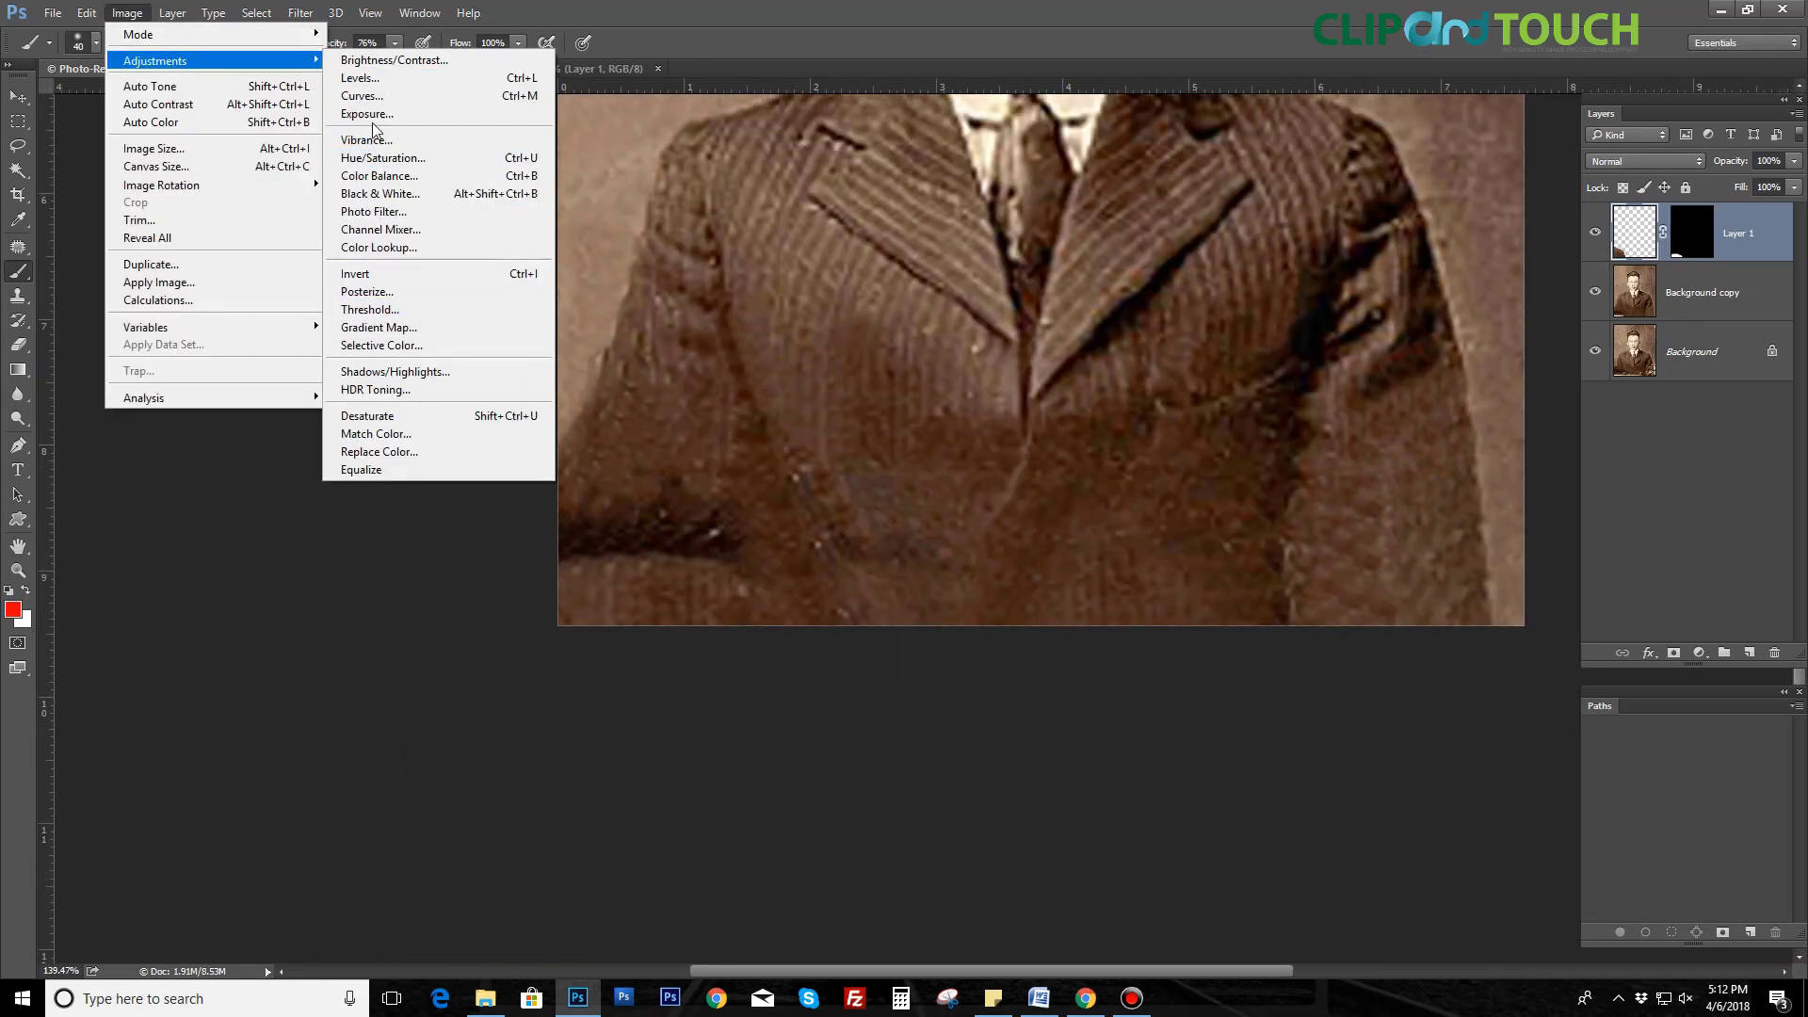
{"action": "left_click", "coordinate": [377, 76]}
{"action": "left_click_drag", "start_coordinate": [1385, 379], "coordinate": [1397, 379]}
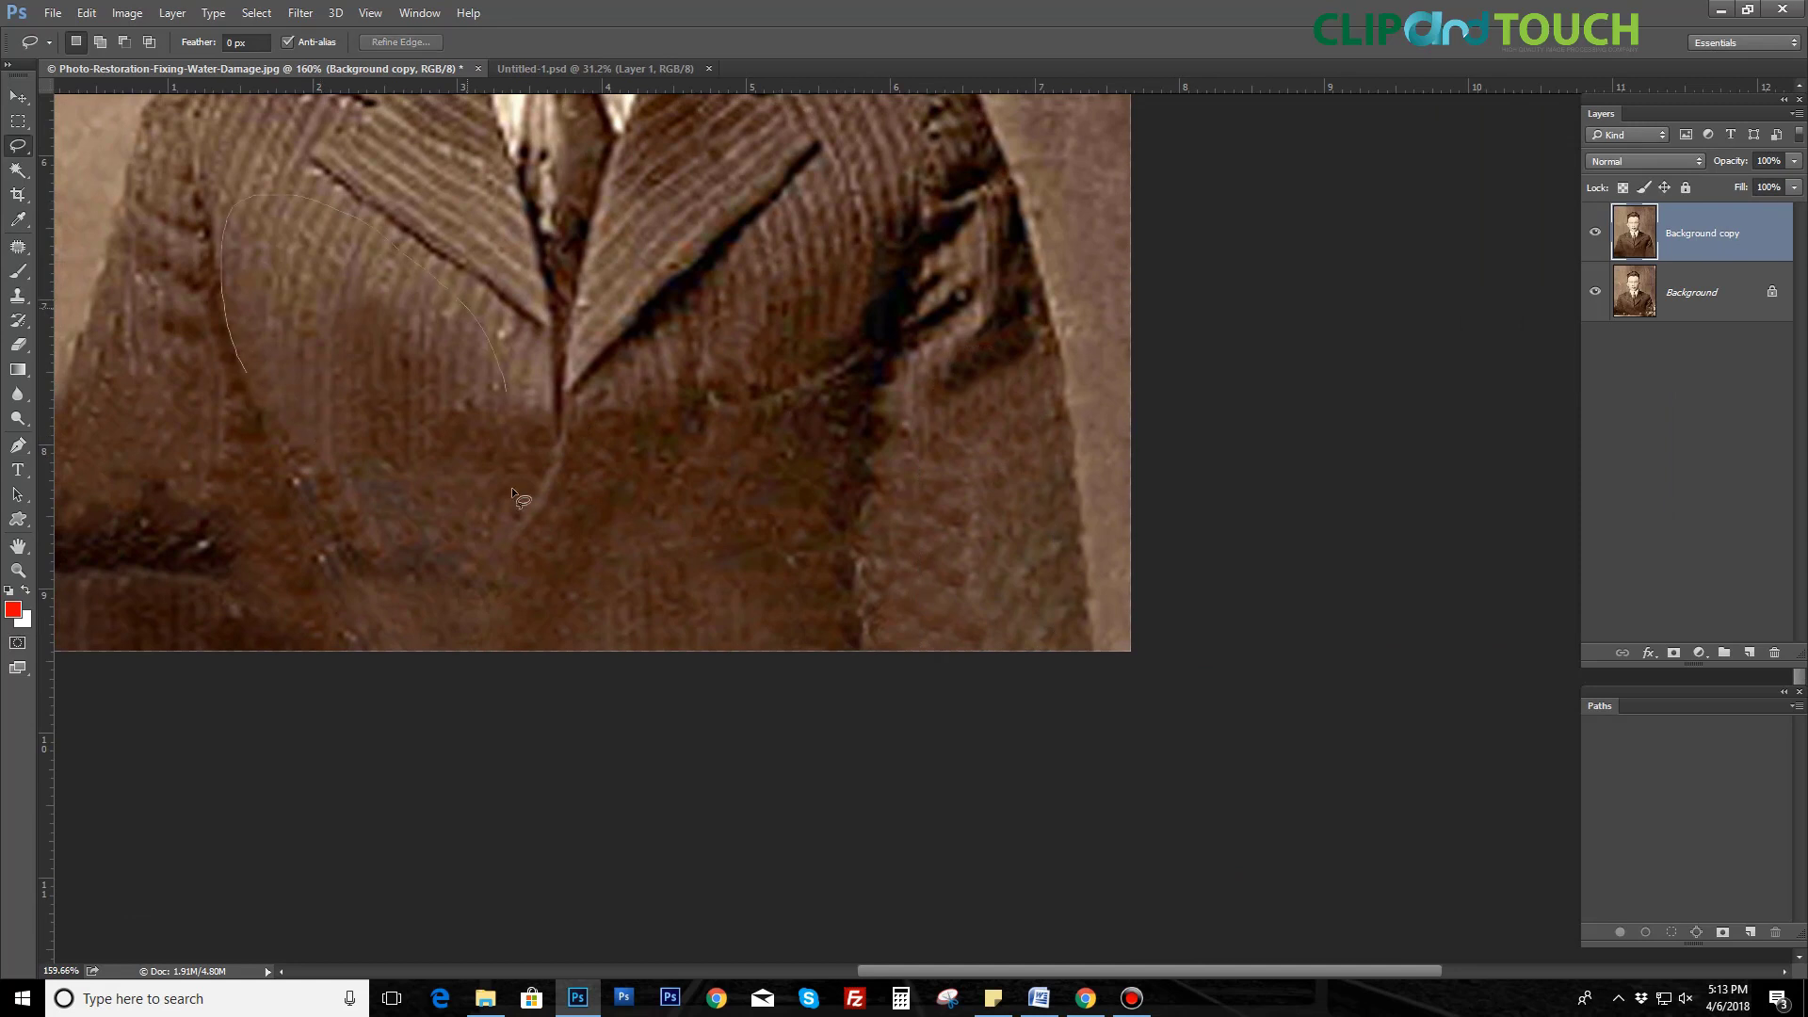
Step: Copy a clean jacket piece, then move, enlarge and rotate it over the stain to match the pinstripes
{"action": "key", "text": "ctrl+t"}
{"action": "left_click_drag", "start_coordinate": [461, 407], "coordinate": [953, 536]}
{"action": "left_click_drag", "start_coordinate": [808, 355], "coordinate": [784, 291]}
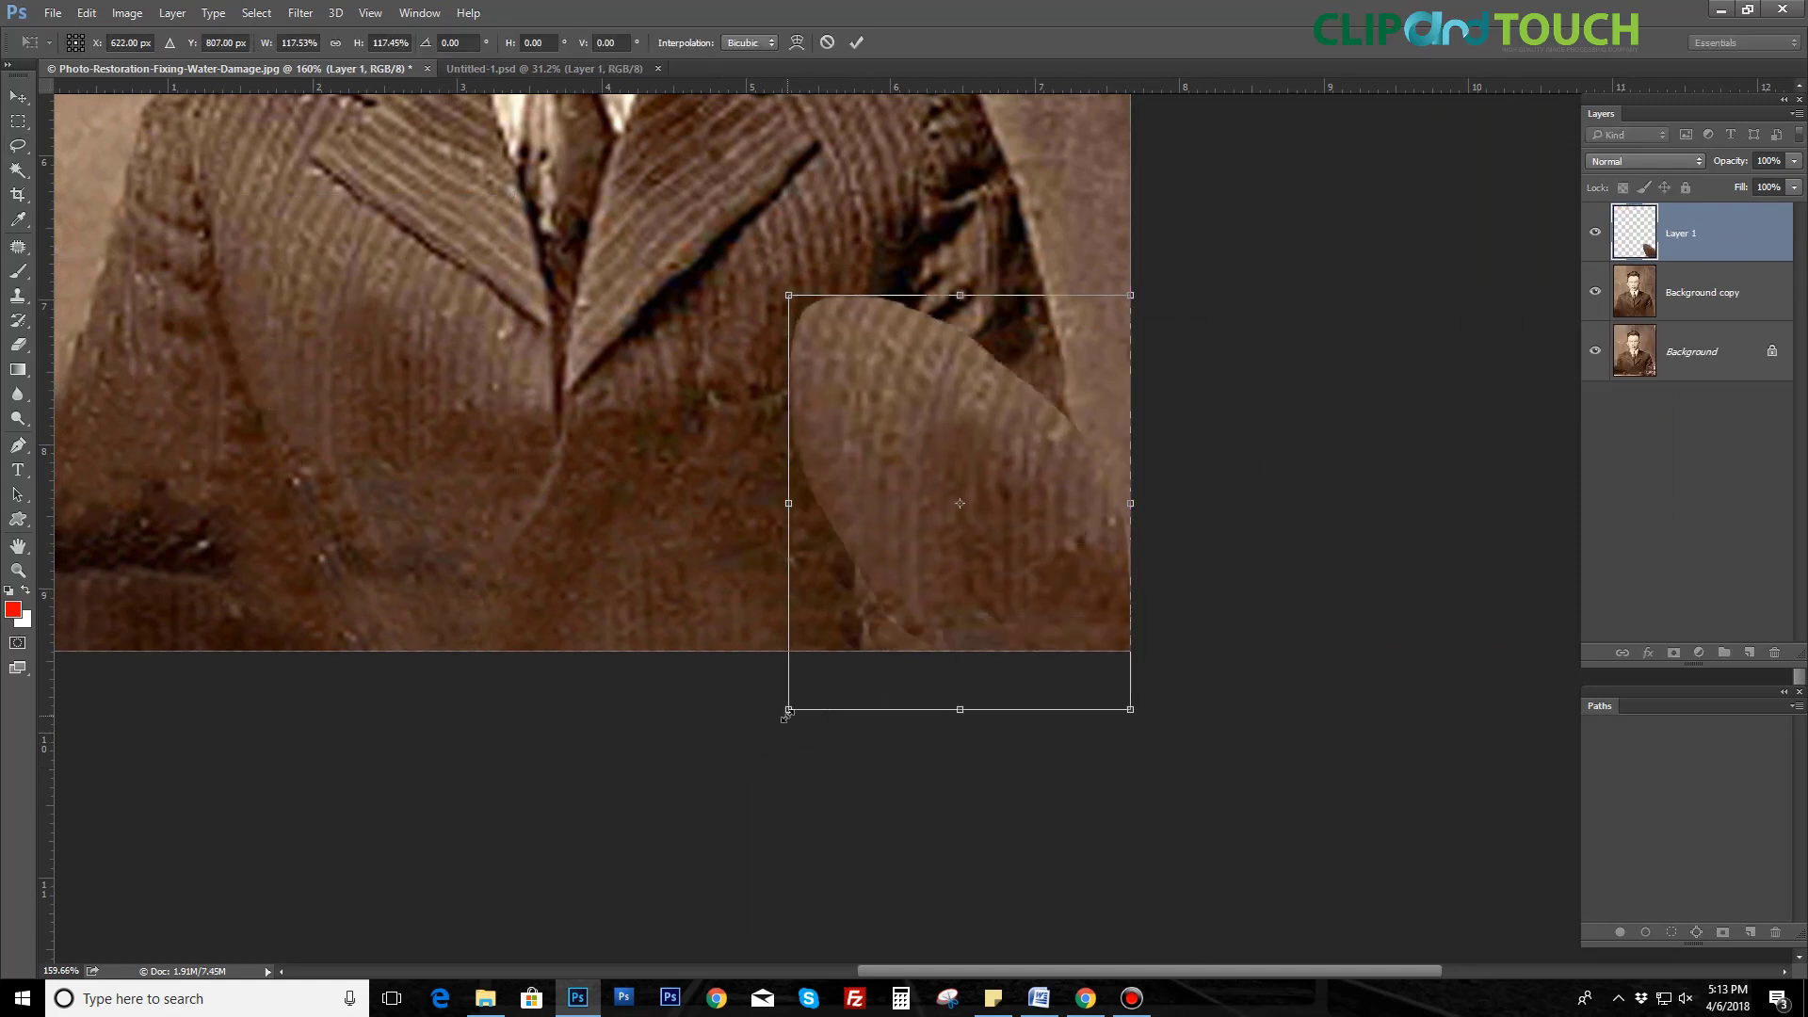
{"action": "left_click_drag", "start_coordinate": [1145, 273], "coordinate": [1178, 316]}
{"action": "left_click_drag", "start_coordinate": [1020, 548], "coordinate": [972, 561]}
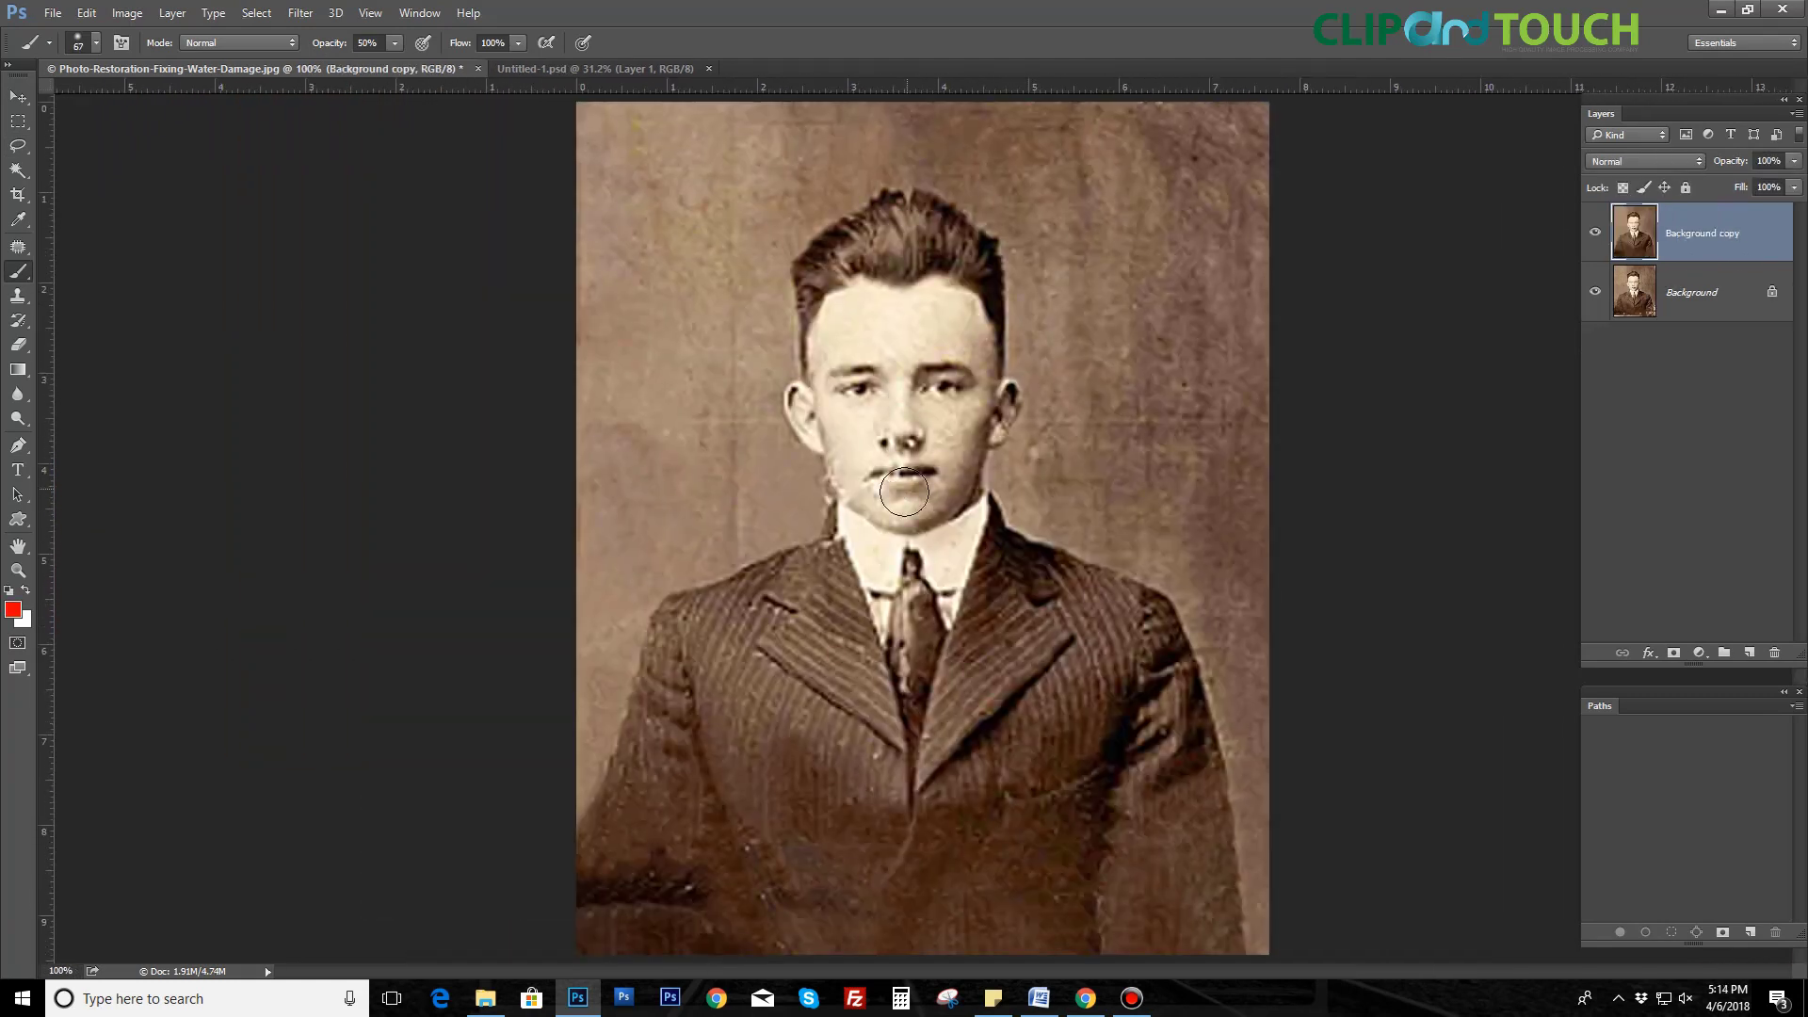
Step: Clone Stamp the light spots along the jaw with the surrounding background tone
{"action": "scroll", "coordinate": [904, 491], "scroll_direction": "up", "scroll_amount": 7}
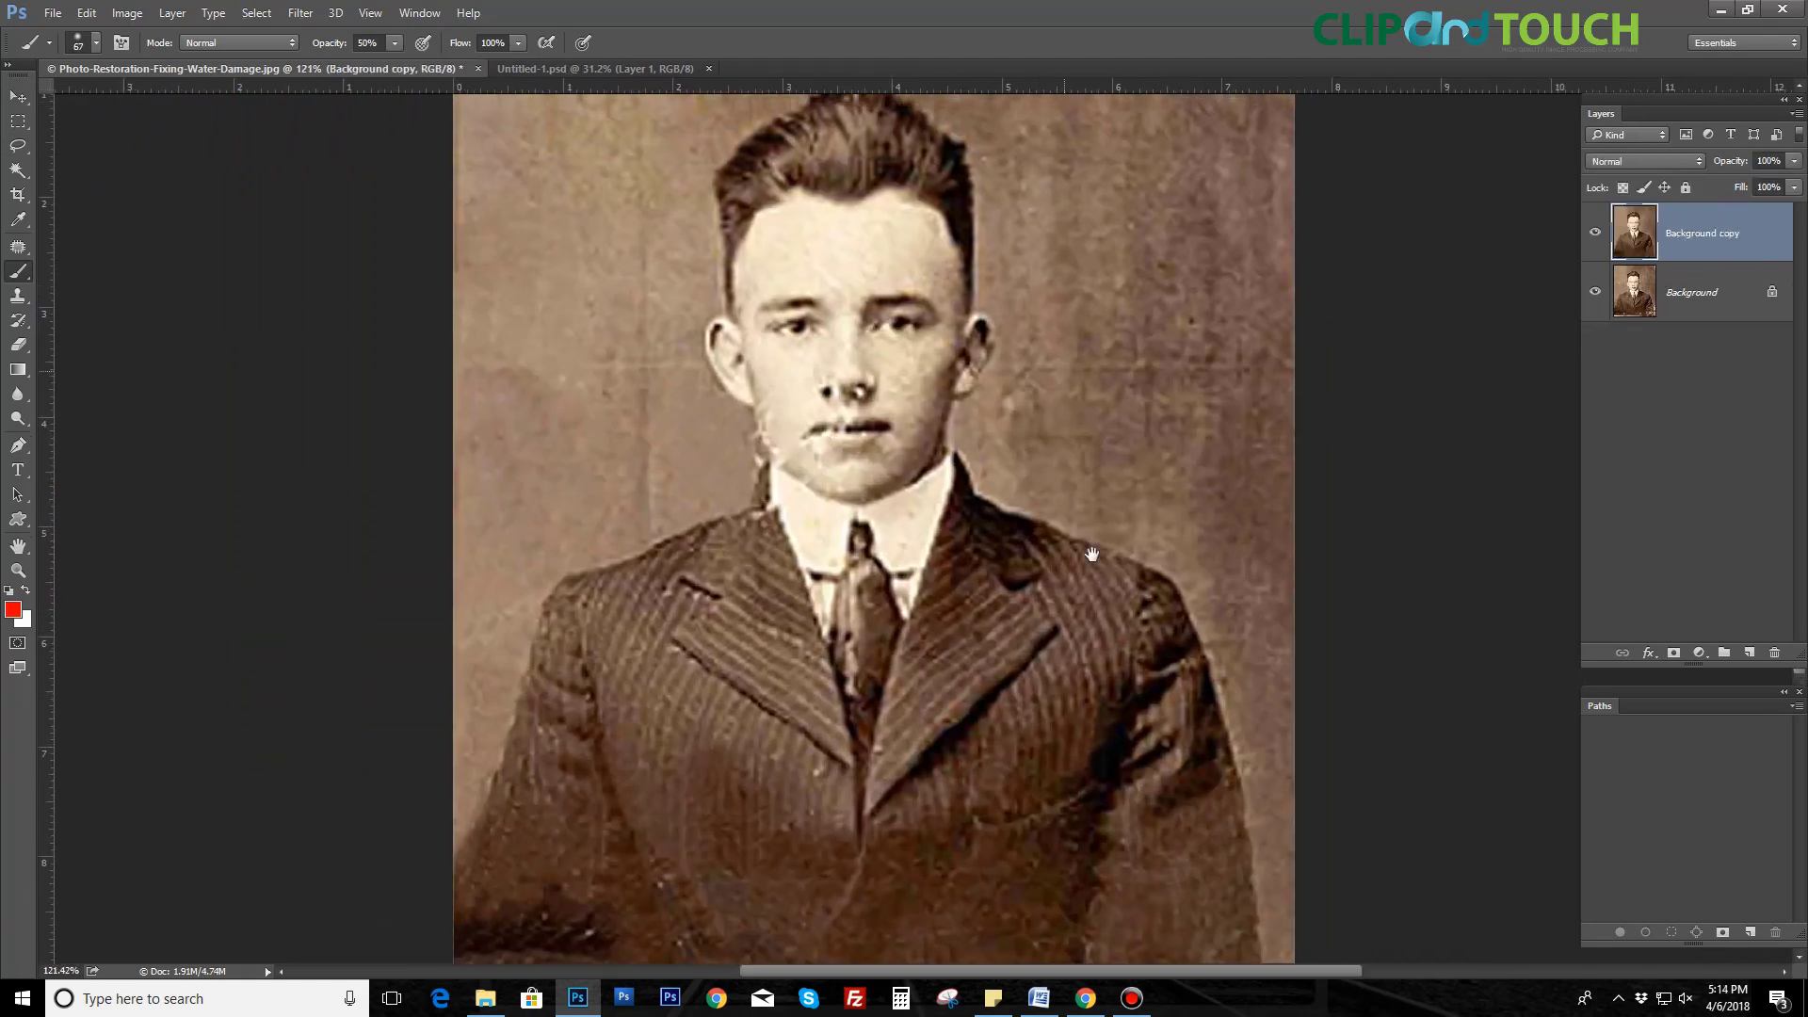
{"action": "key", "text": "s"}
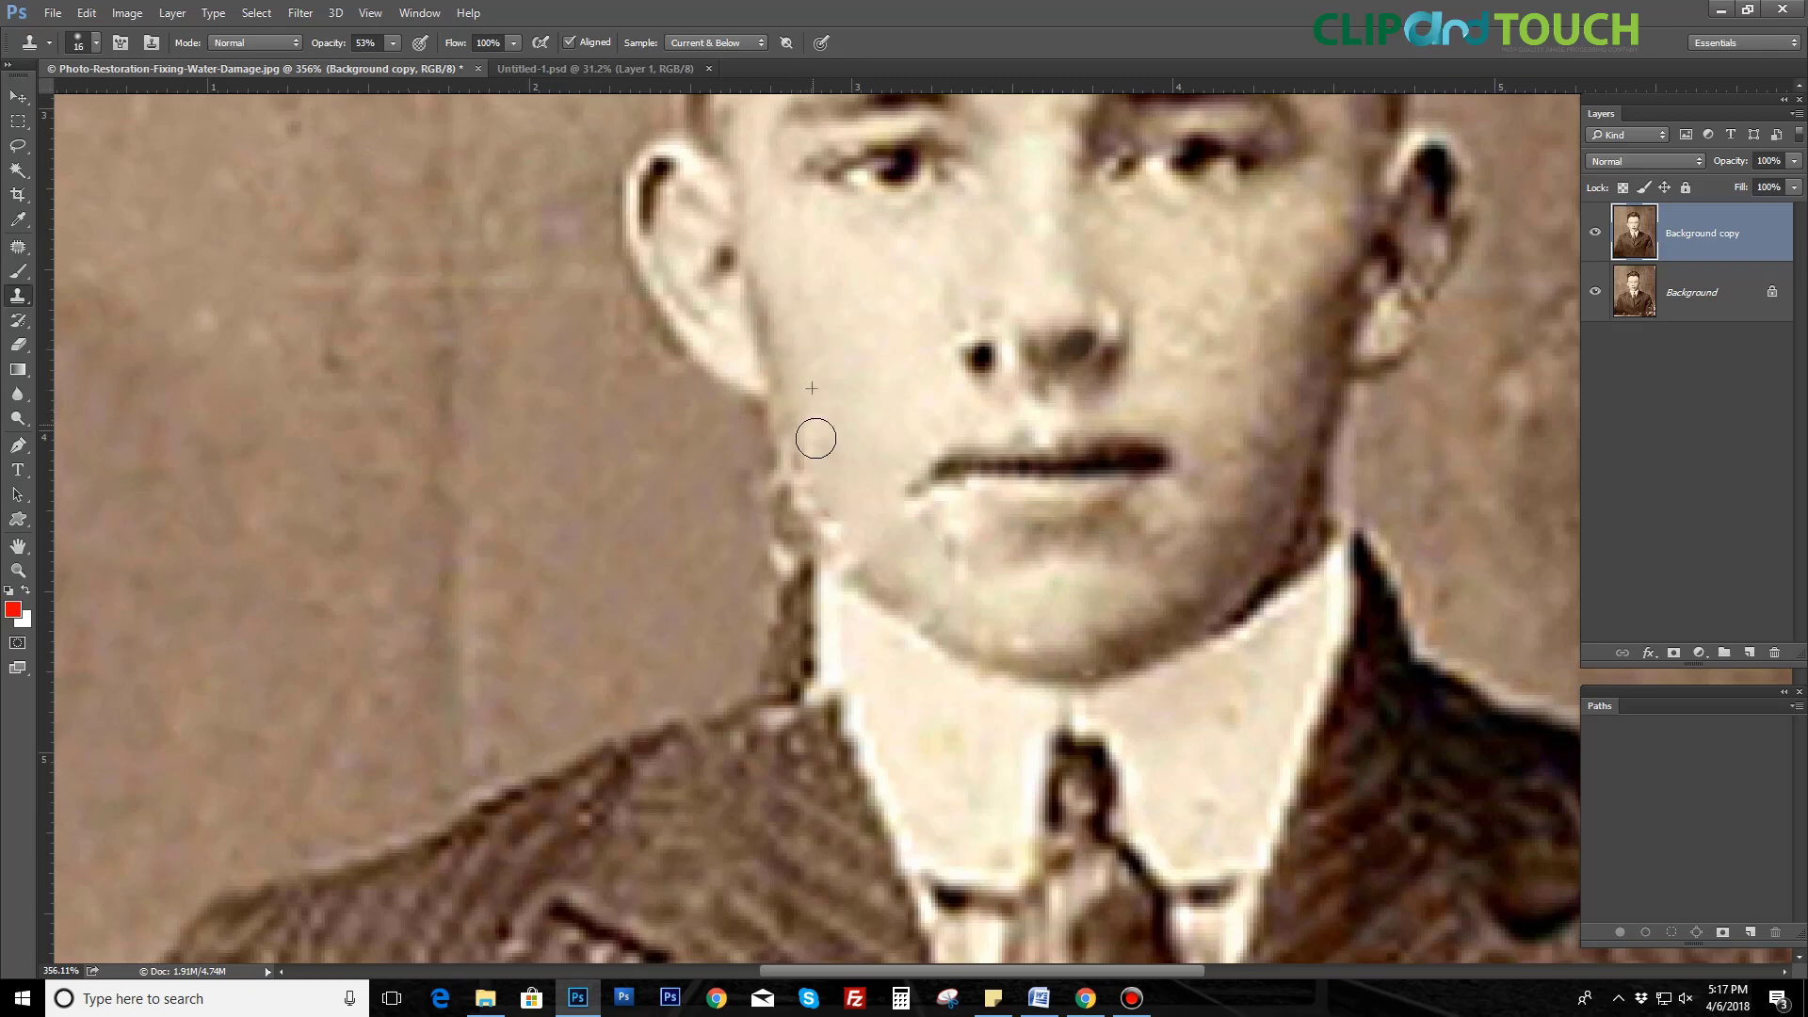
{"action": "left_click_drag", "start_coordinate": [786, 570], "coordinate": [755, 460]}
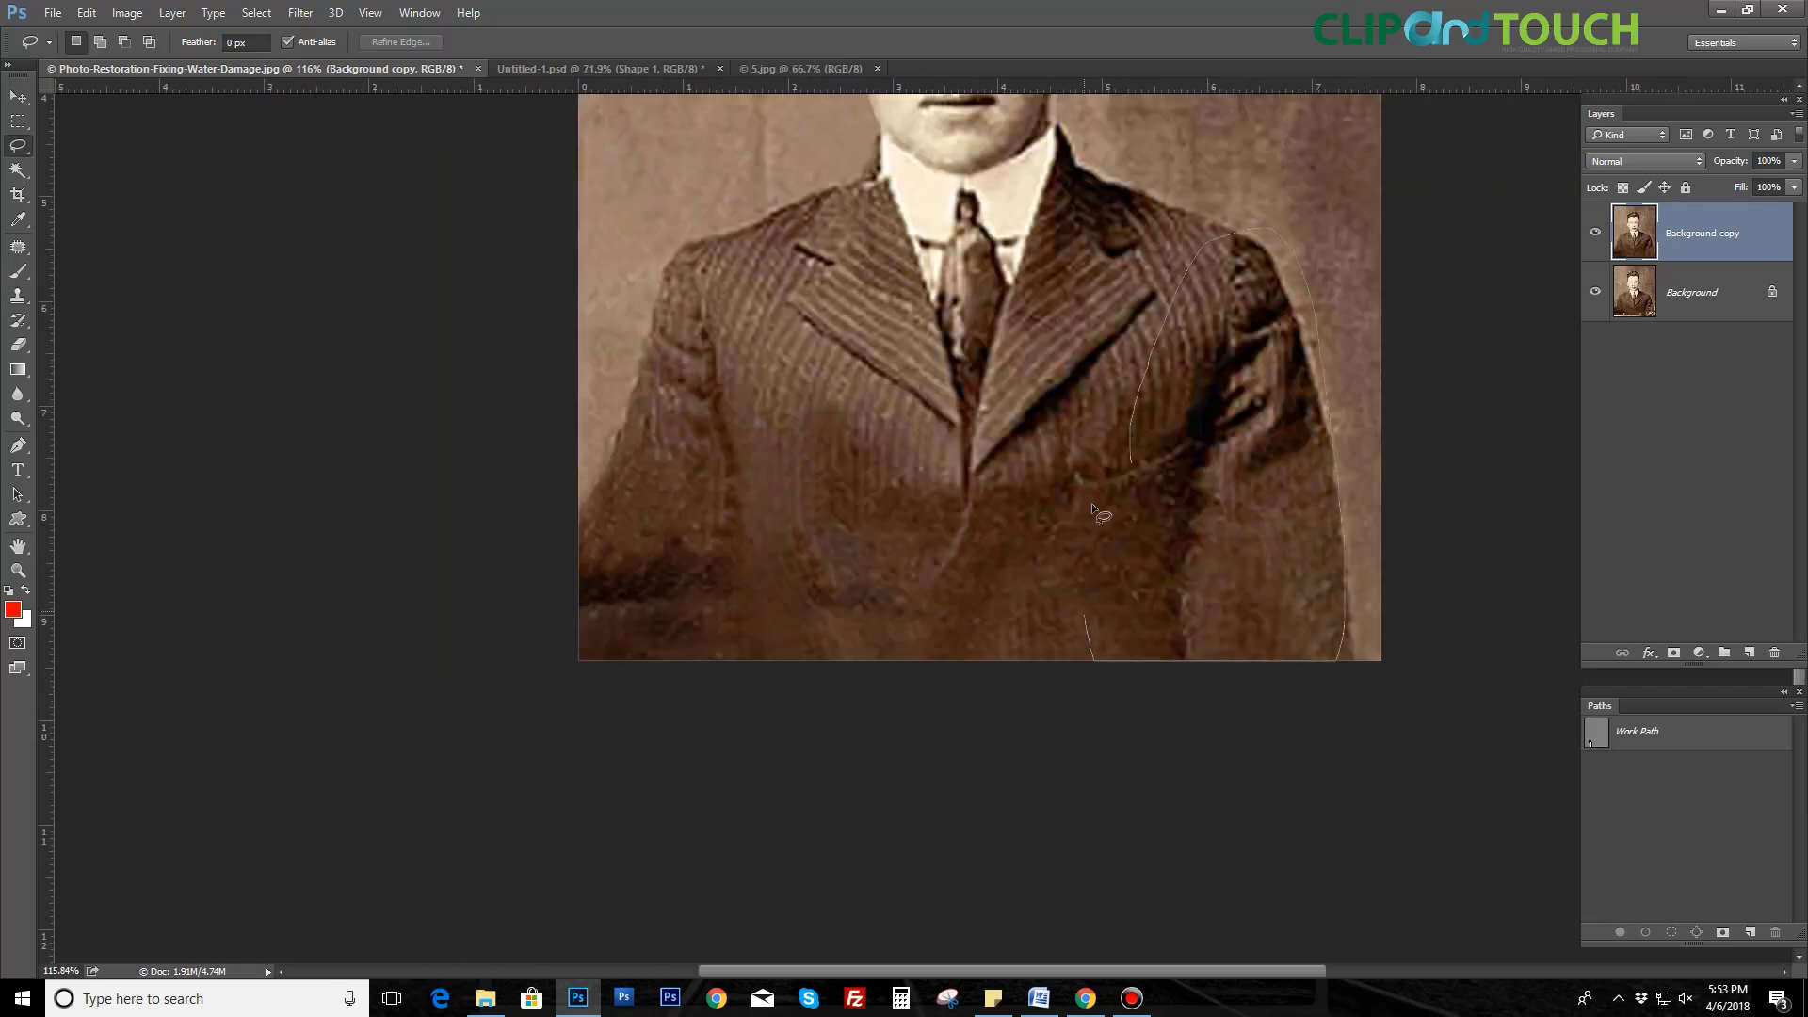
Step: Mirror a copy of the right jacket onto the left side and add a hide-all mask for white painting
{"action": "key", "text": "ctrl+j"}
{"action": "key", "text": "ctrl+t"}
{"action": "right_click", "coordinate": [1233, 405]}
{"action": "left_click", "coordinate": [1262, 690]}
{"action": "left_click_drag", "start_coordinate": [1234, 585], "coordinate": [707, 585]}
{"action": "key", "text": "Return"}
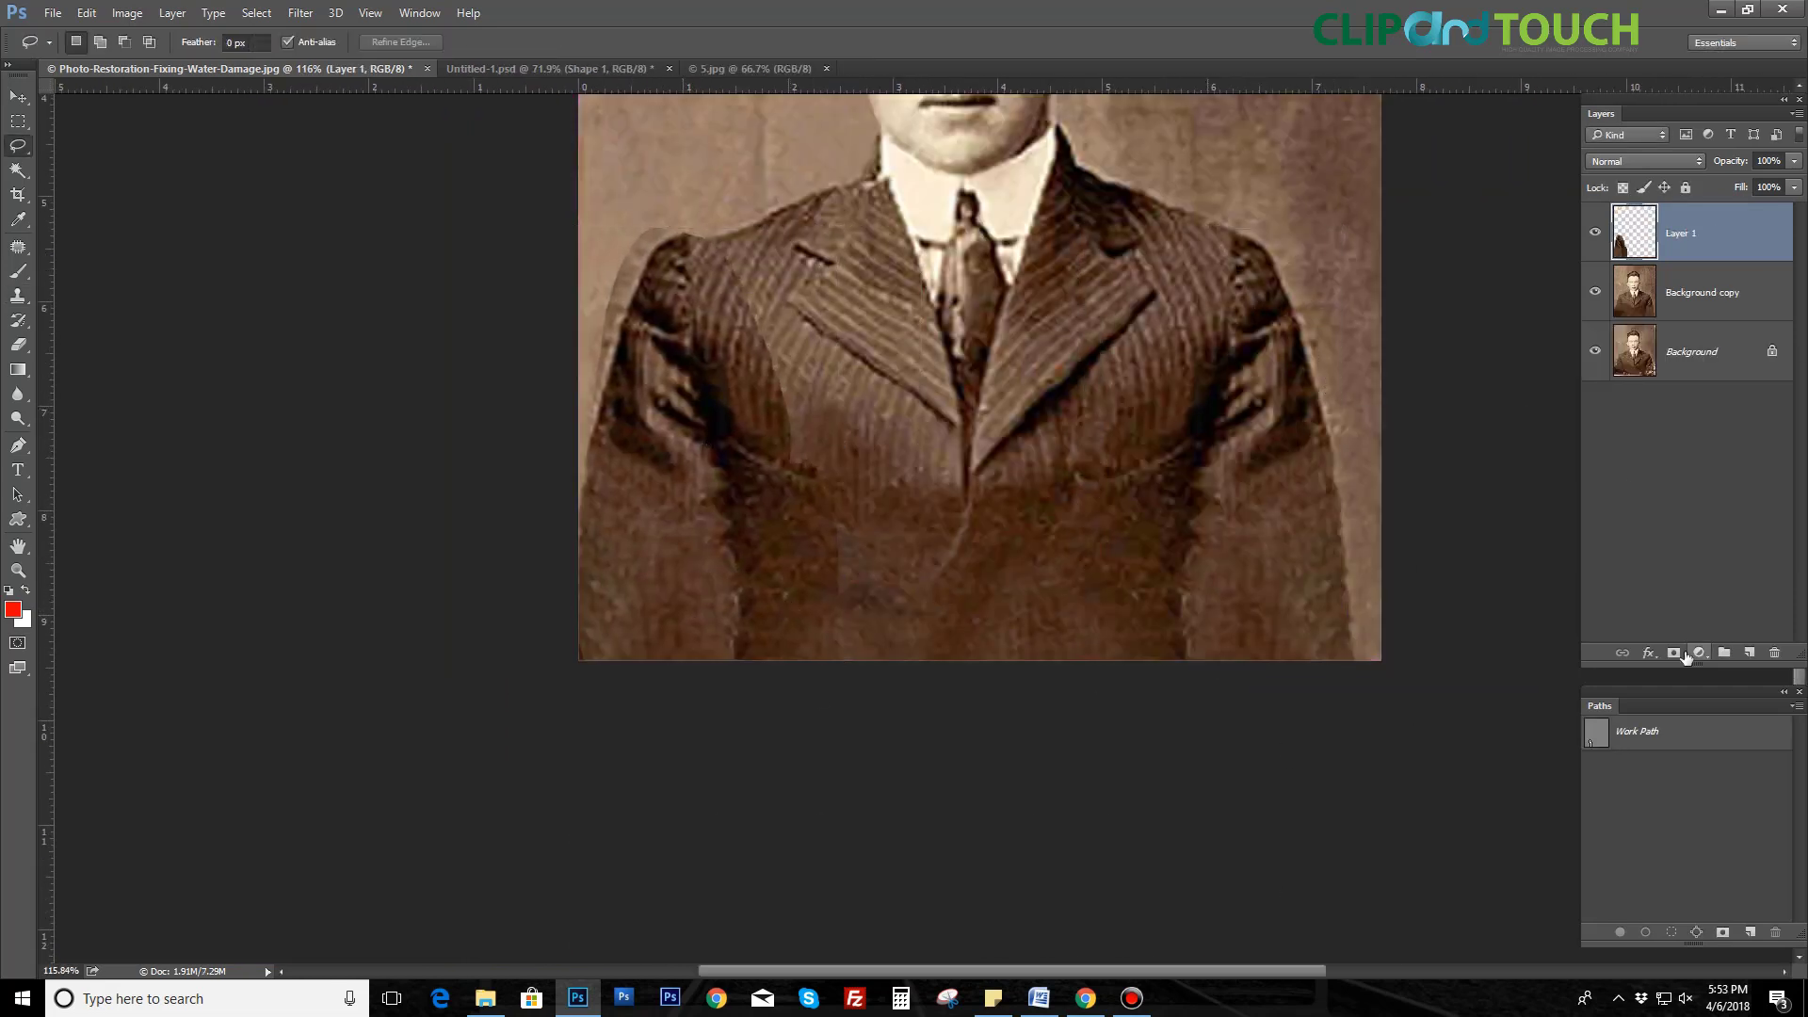
{"action": "left_click", "coordinate": [1675, 653], "text": "alt"}
{"action": "key", "text": "b"}
{"action": "key", "text": "d"}
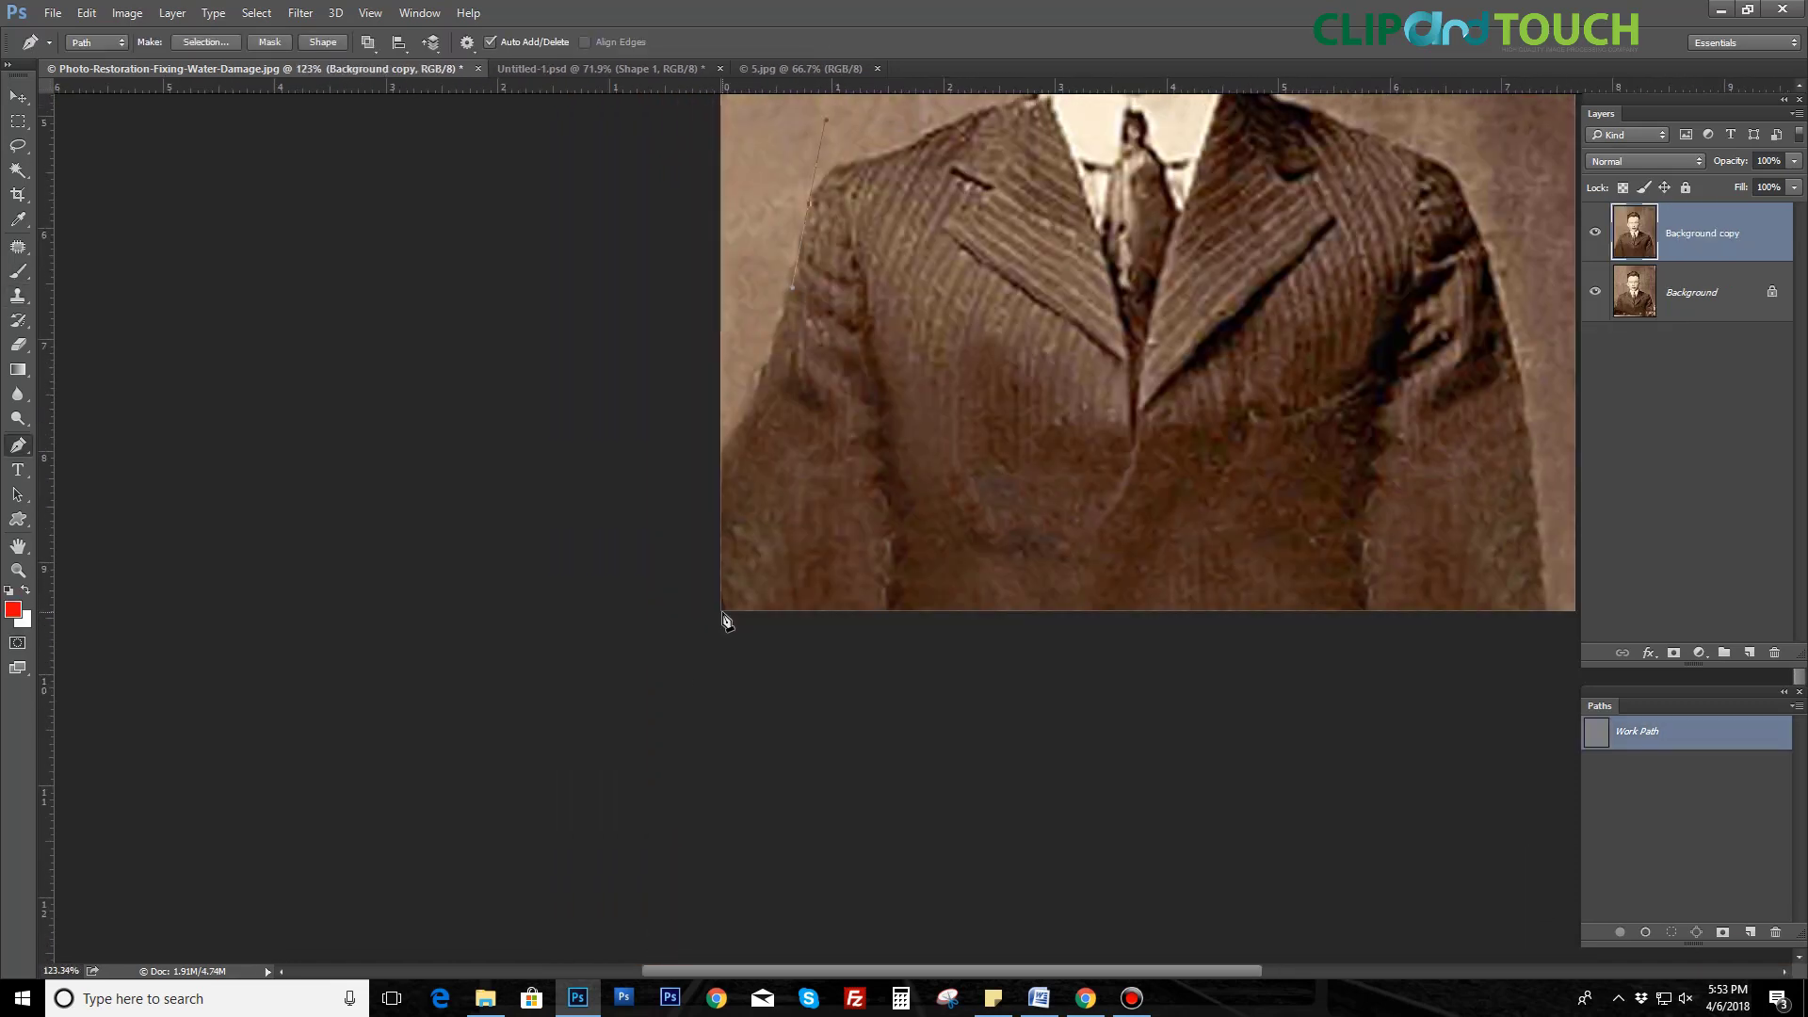
Step: Pen-path the left shoulder edge and turn it into a feathered selection
{"action": "left_click", "coordinate": [720, 608]}
{"action": "left_click_drag", "start_coordinate": [526, 580], "coordinate": [514, 513]}
{"action": "left_click_drag", "start_coordinate": [533, 262], "coordinate": [551, 220]}
{"action": "key", "text": "ctrl+Return"}
{"action": "key", "text": "shift+F6"}
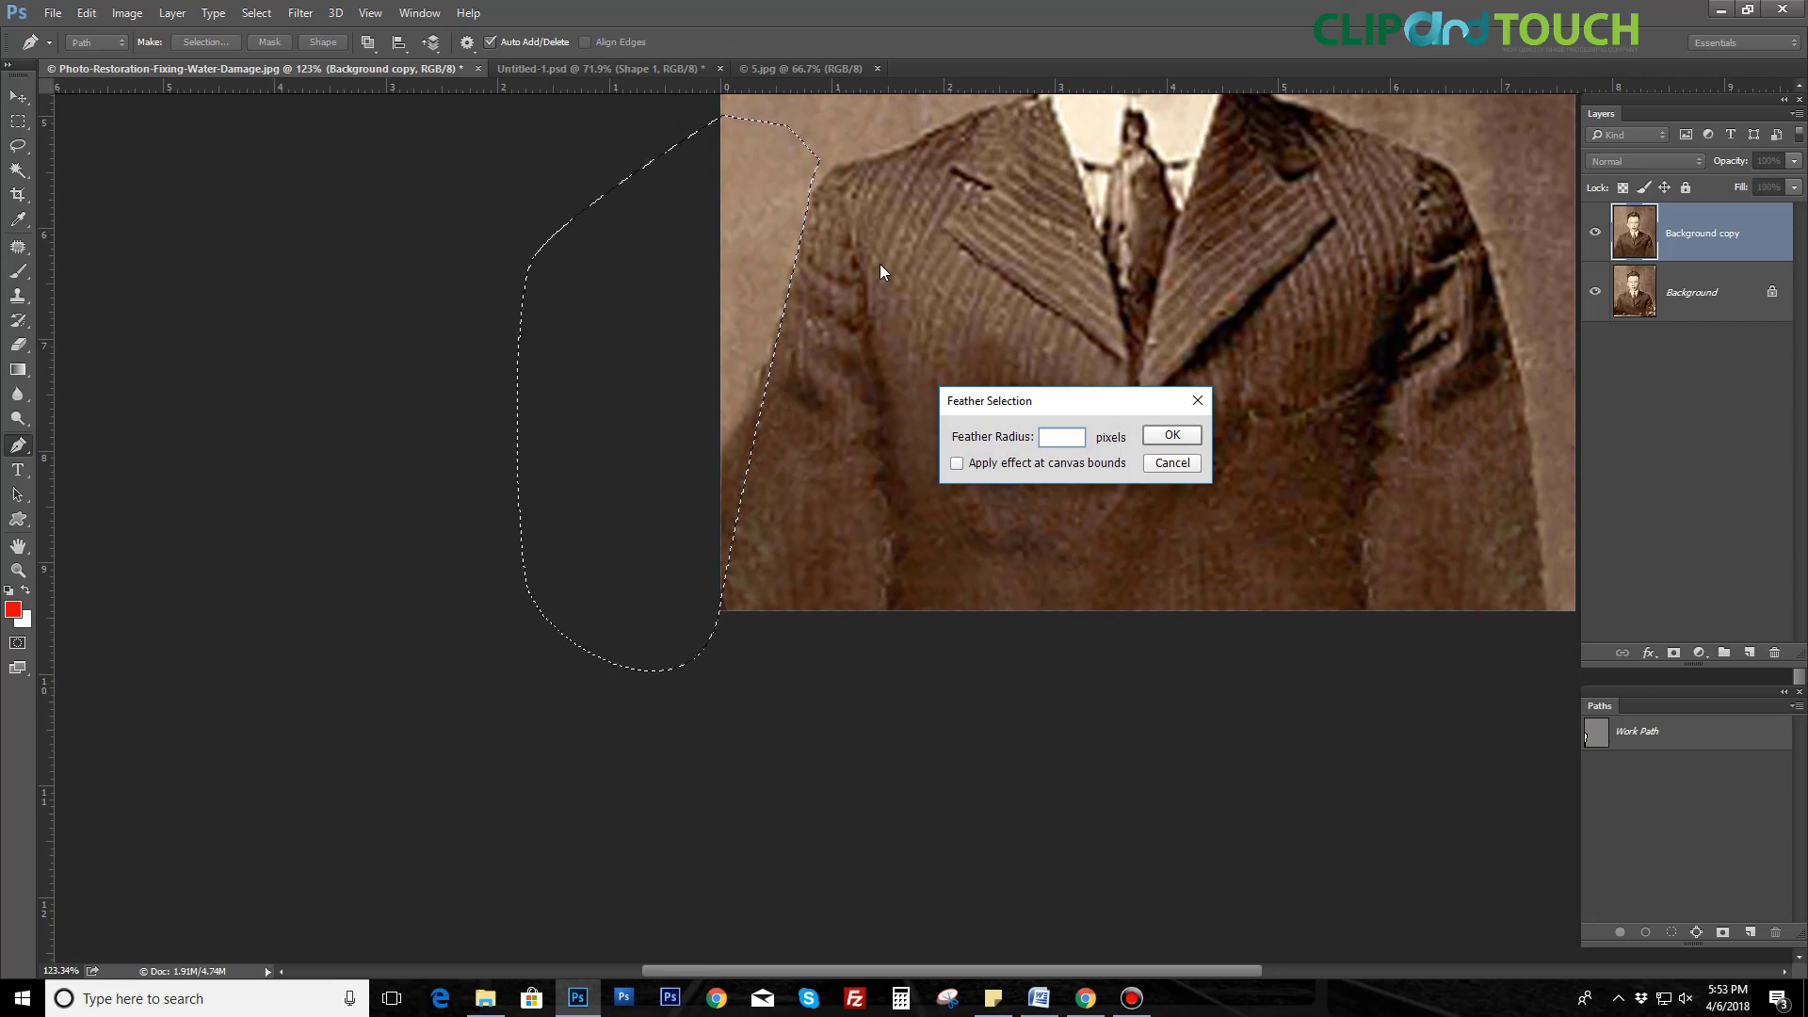
{"action": "key", "text": "Return"}
Step: Clone the shoulder edge on a new empty layer, then hide the retouched copy to compare
{"action": "key", "text": "ctrl+shift+alt+n"}
{"action": "key", "text": "s"}
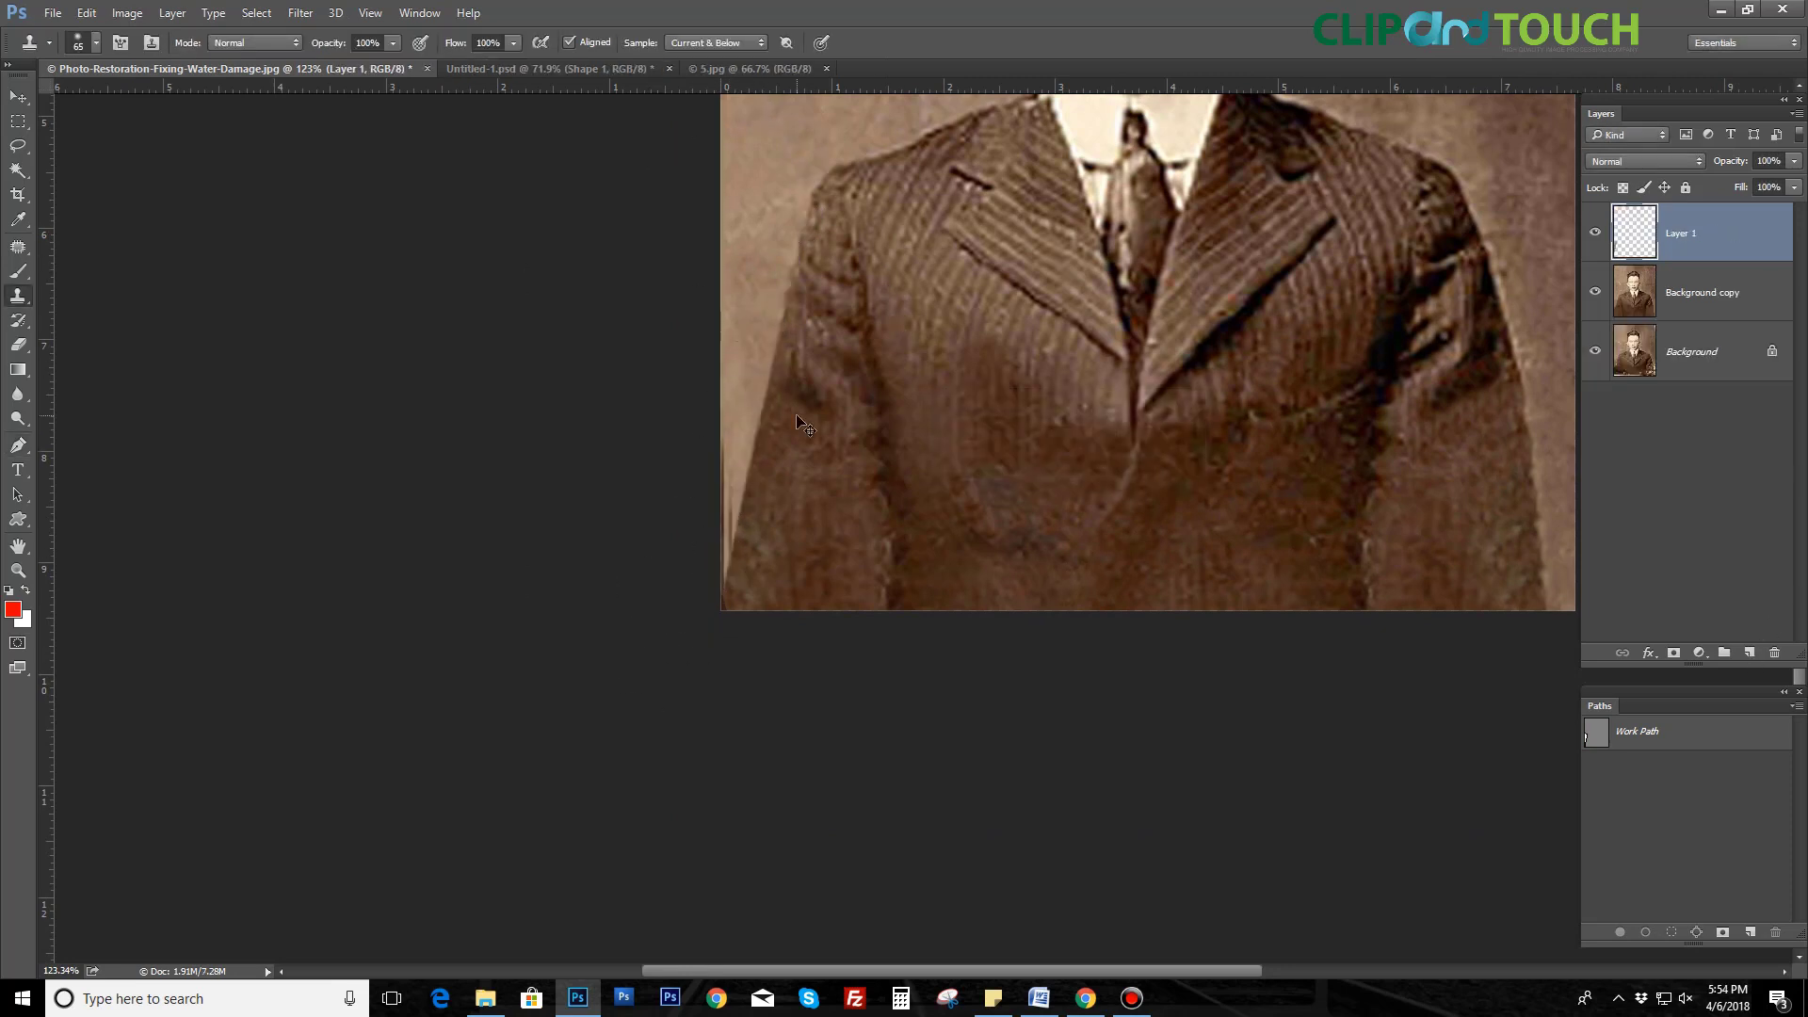
{"action": "scroll", "coordinate": [706, 442], "scroll_direction": "down", "scroll_amount": 3}
{"action": "scroll", "coordinate": [706, 442], "scroll_direction": "up", "scroll_amount": 4}
{"action": "key", "text": "bracketleft"}
{"action": "key", "text": "bracketleft"}
{"action": "key", "text": "bracketleft"}
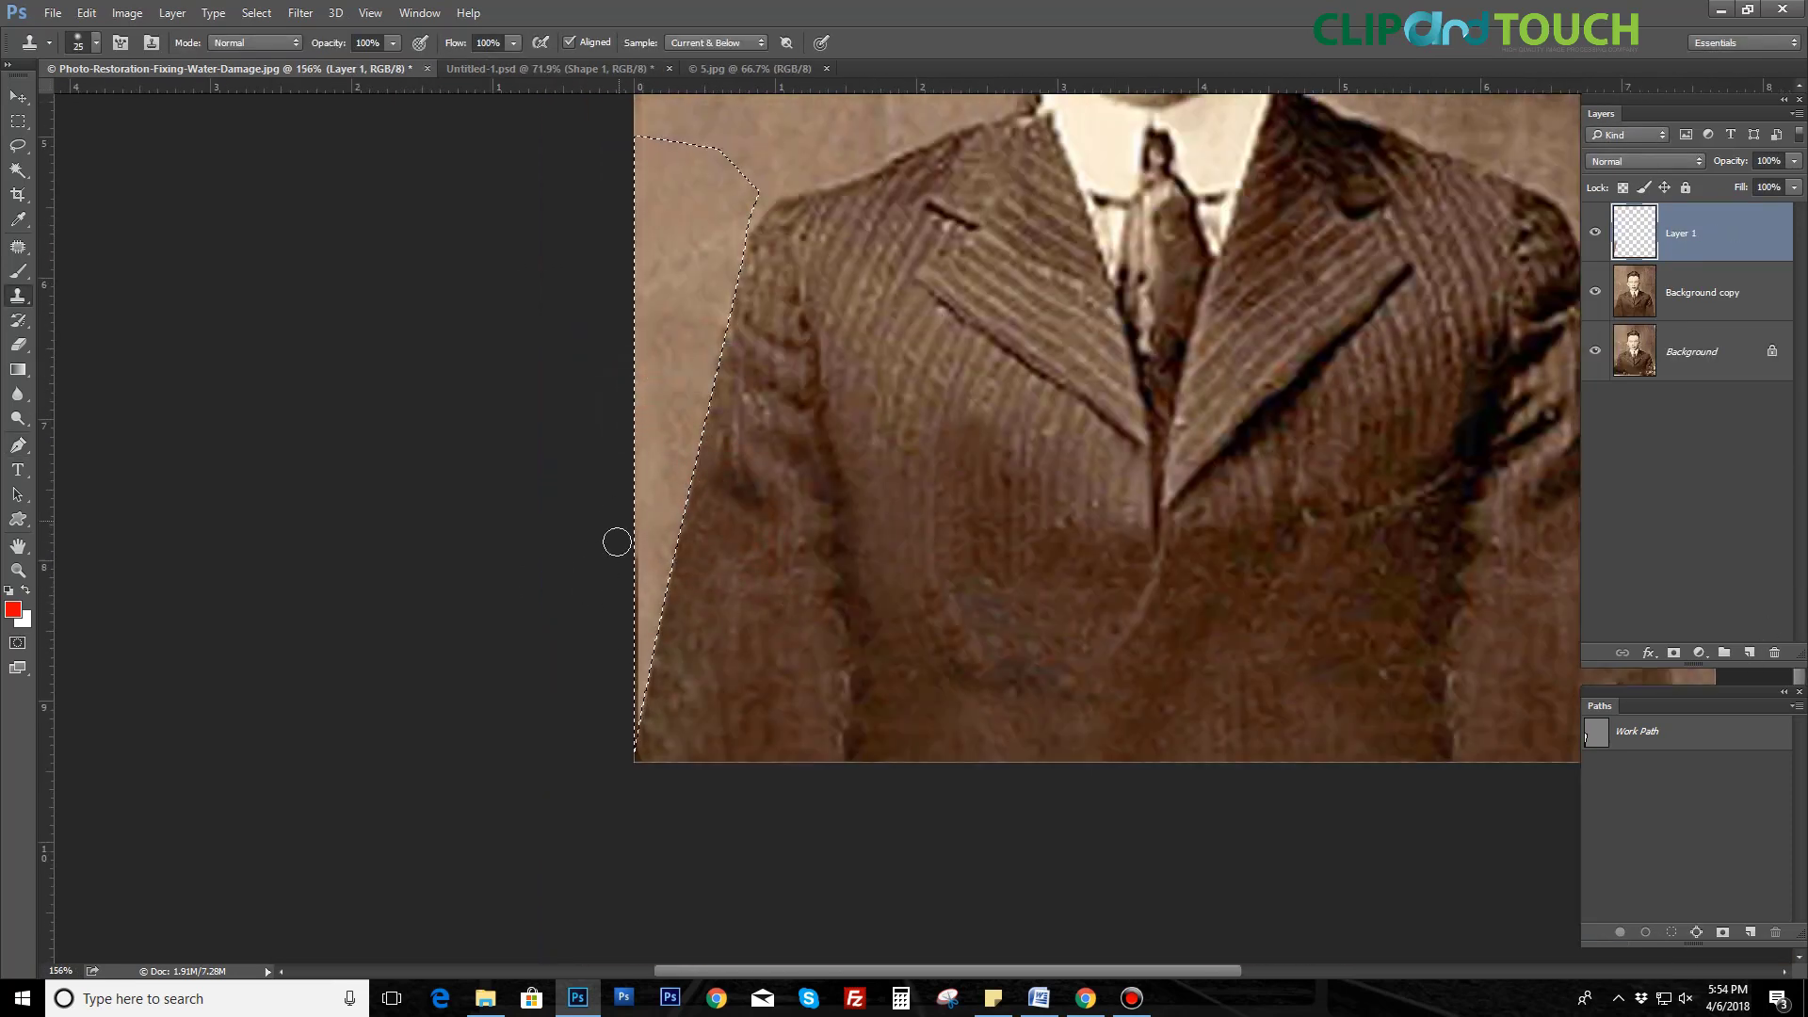
{"action": "scroll", "coordinate": [1544, 288], "scroll_direction": "down", "scroll_amount": 3}
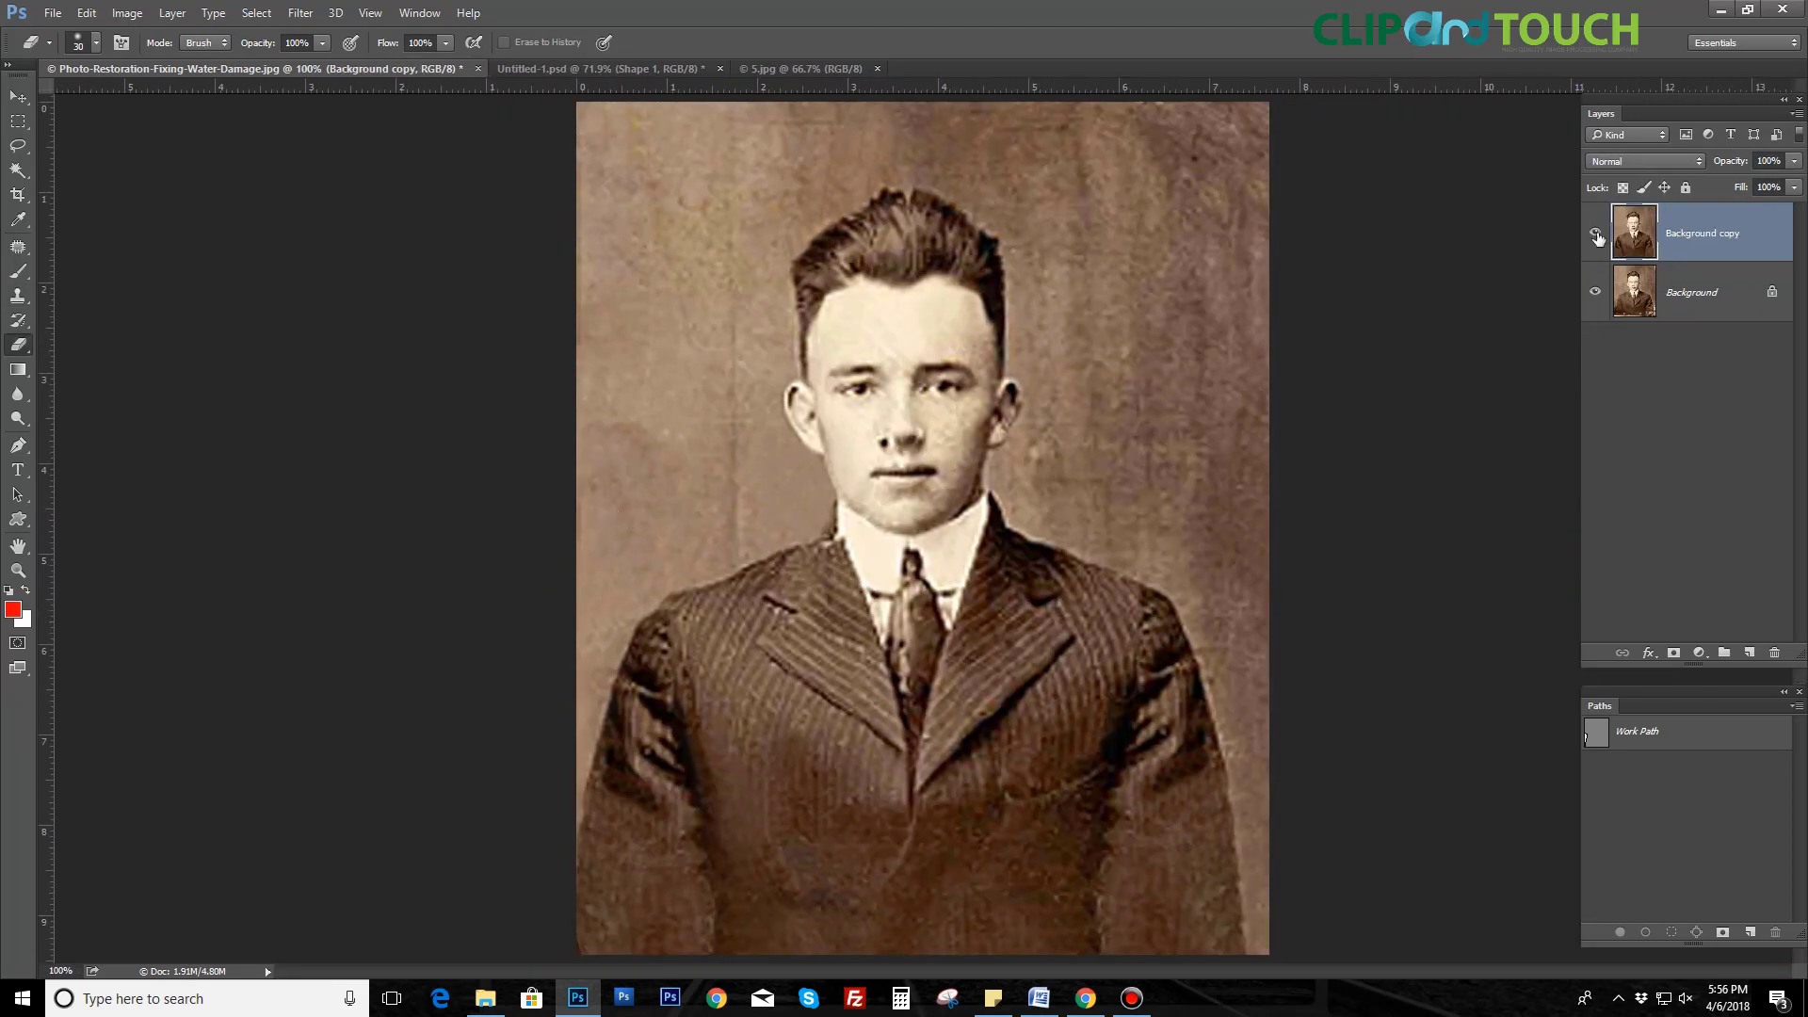
{"action": "left_click", "coordinate": [1596, 234]}
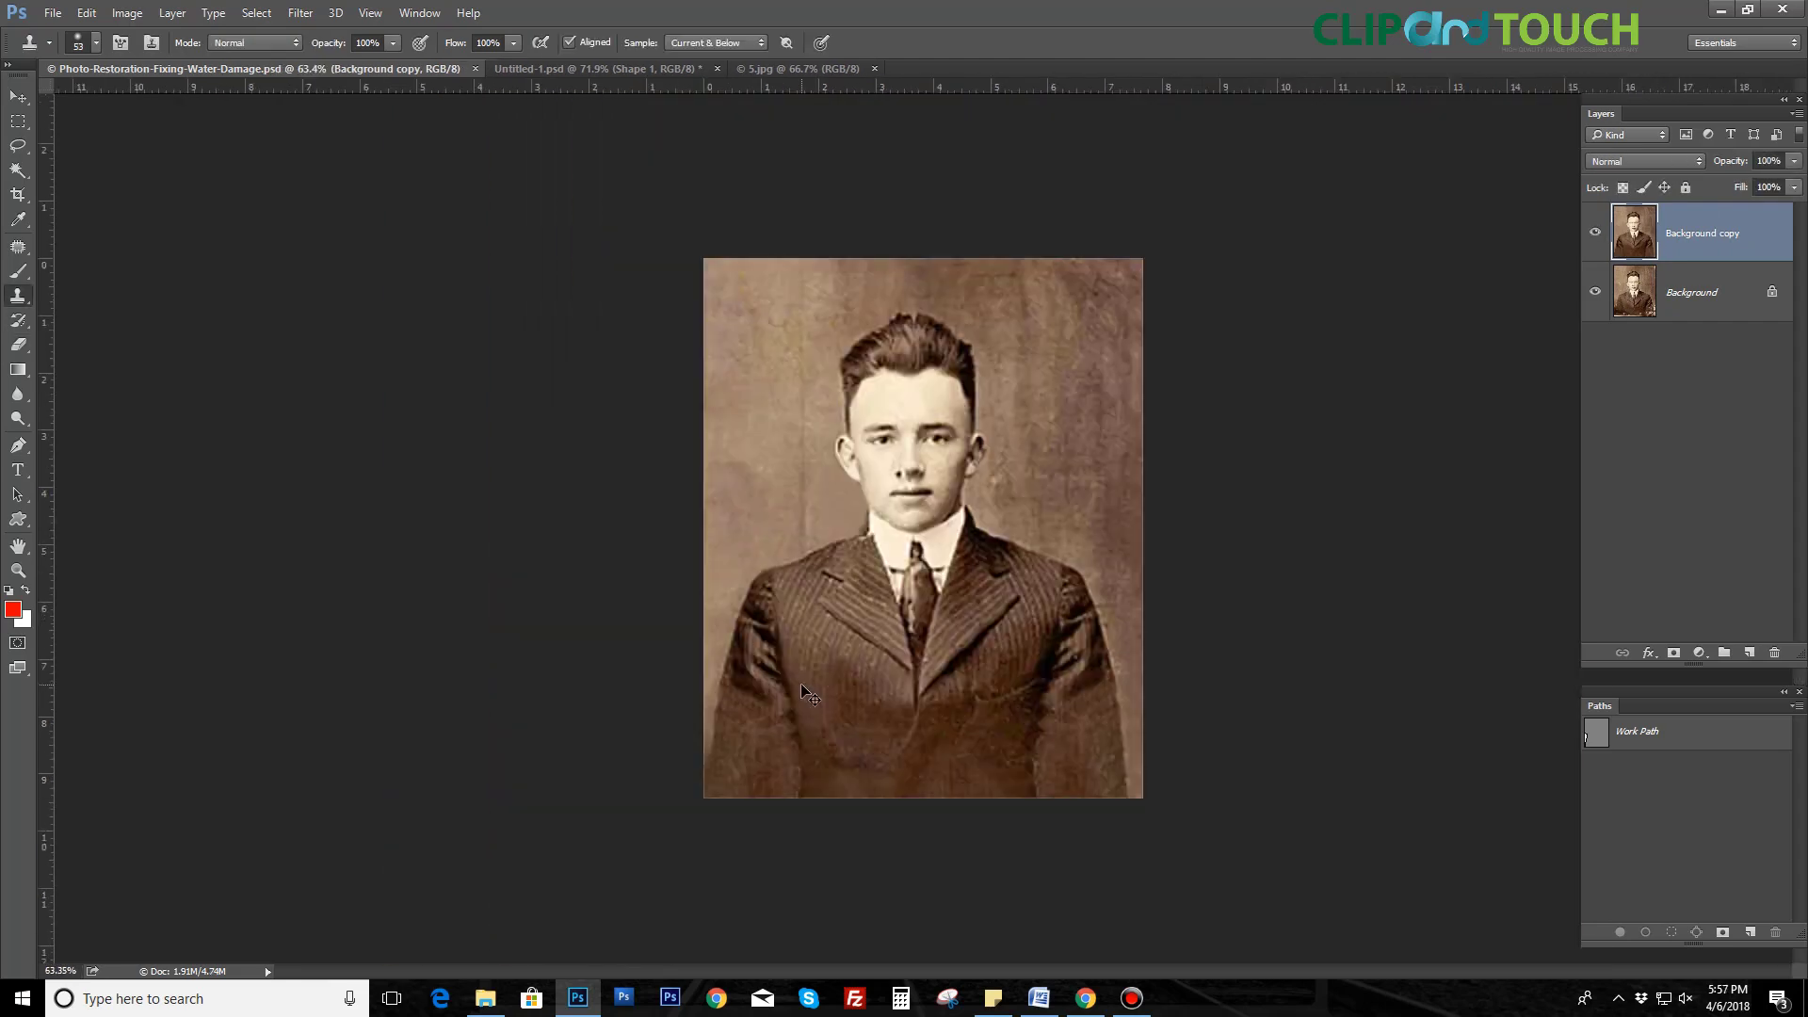
Step: Position the flipped patch beside the collar below the jaw and commit it with a layer mask
{"action": "scroll", "coordinate": [844, 581], "scroll_direction": "up", "scroll_amount": 3}
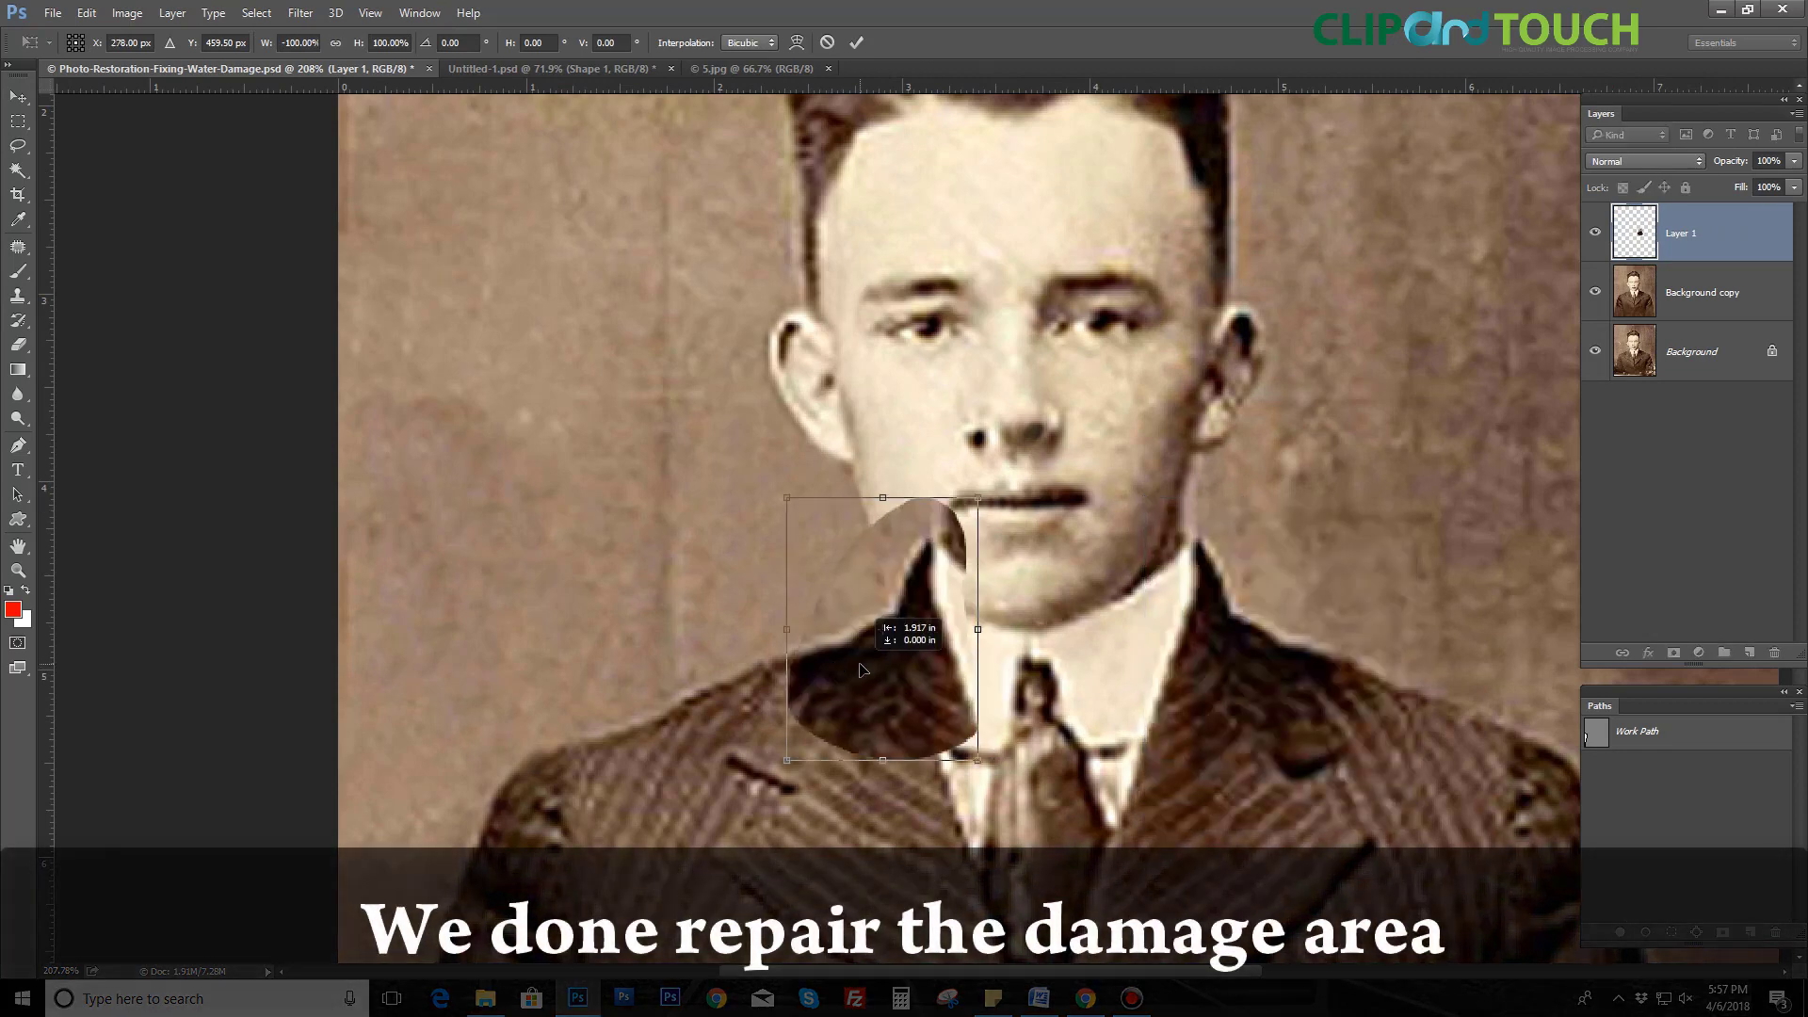
{"action": "left_click_drag", "start_coordinate": [1290, 706], "coordinate": [895, 681]}
{"action": "key", "text": "Return"}
{"action": "left_click", "coordinate": [1673, 653]}
Step: Soften the patch's hard edges with a soft brush at 30% opacity, then hide the patch to compare
{"action": "key", "text": "b"}
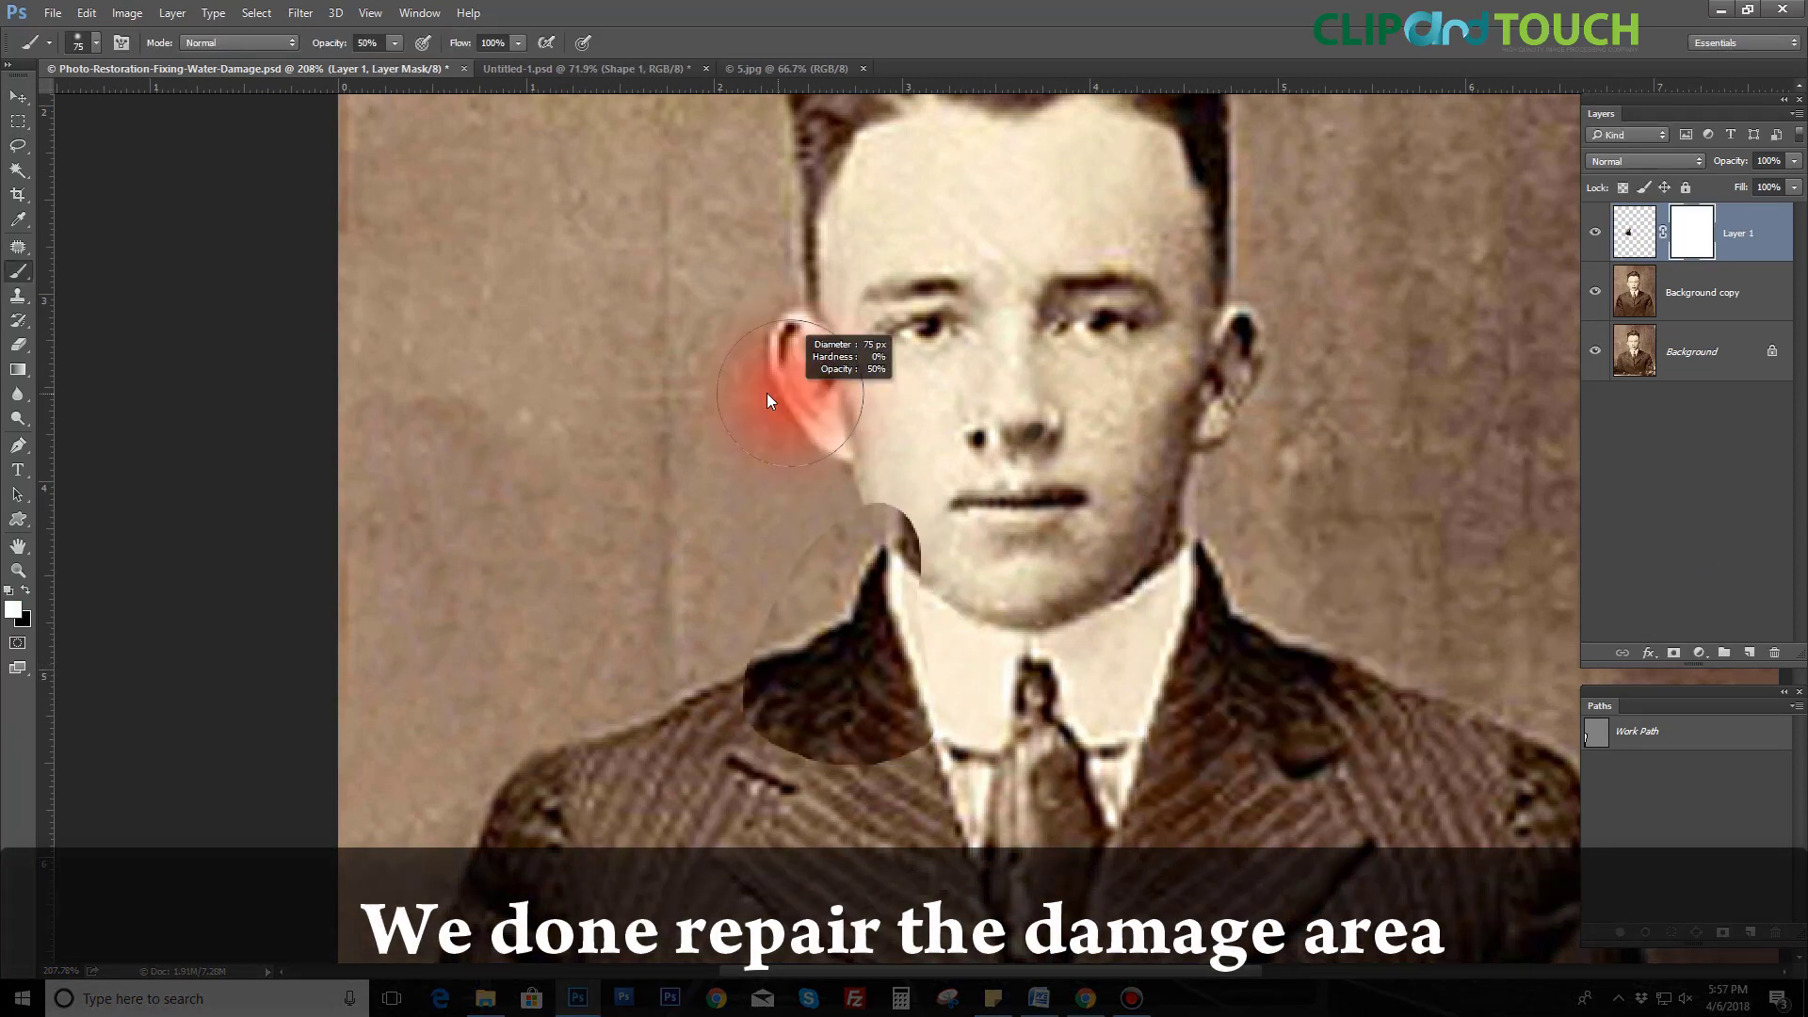
{"action": "left_click_drag", "start_coordinate": [803, 577], "coordinate": [929, 646]}
{"action": "key", "text": "3"}
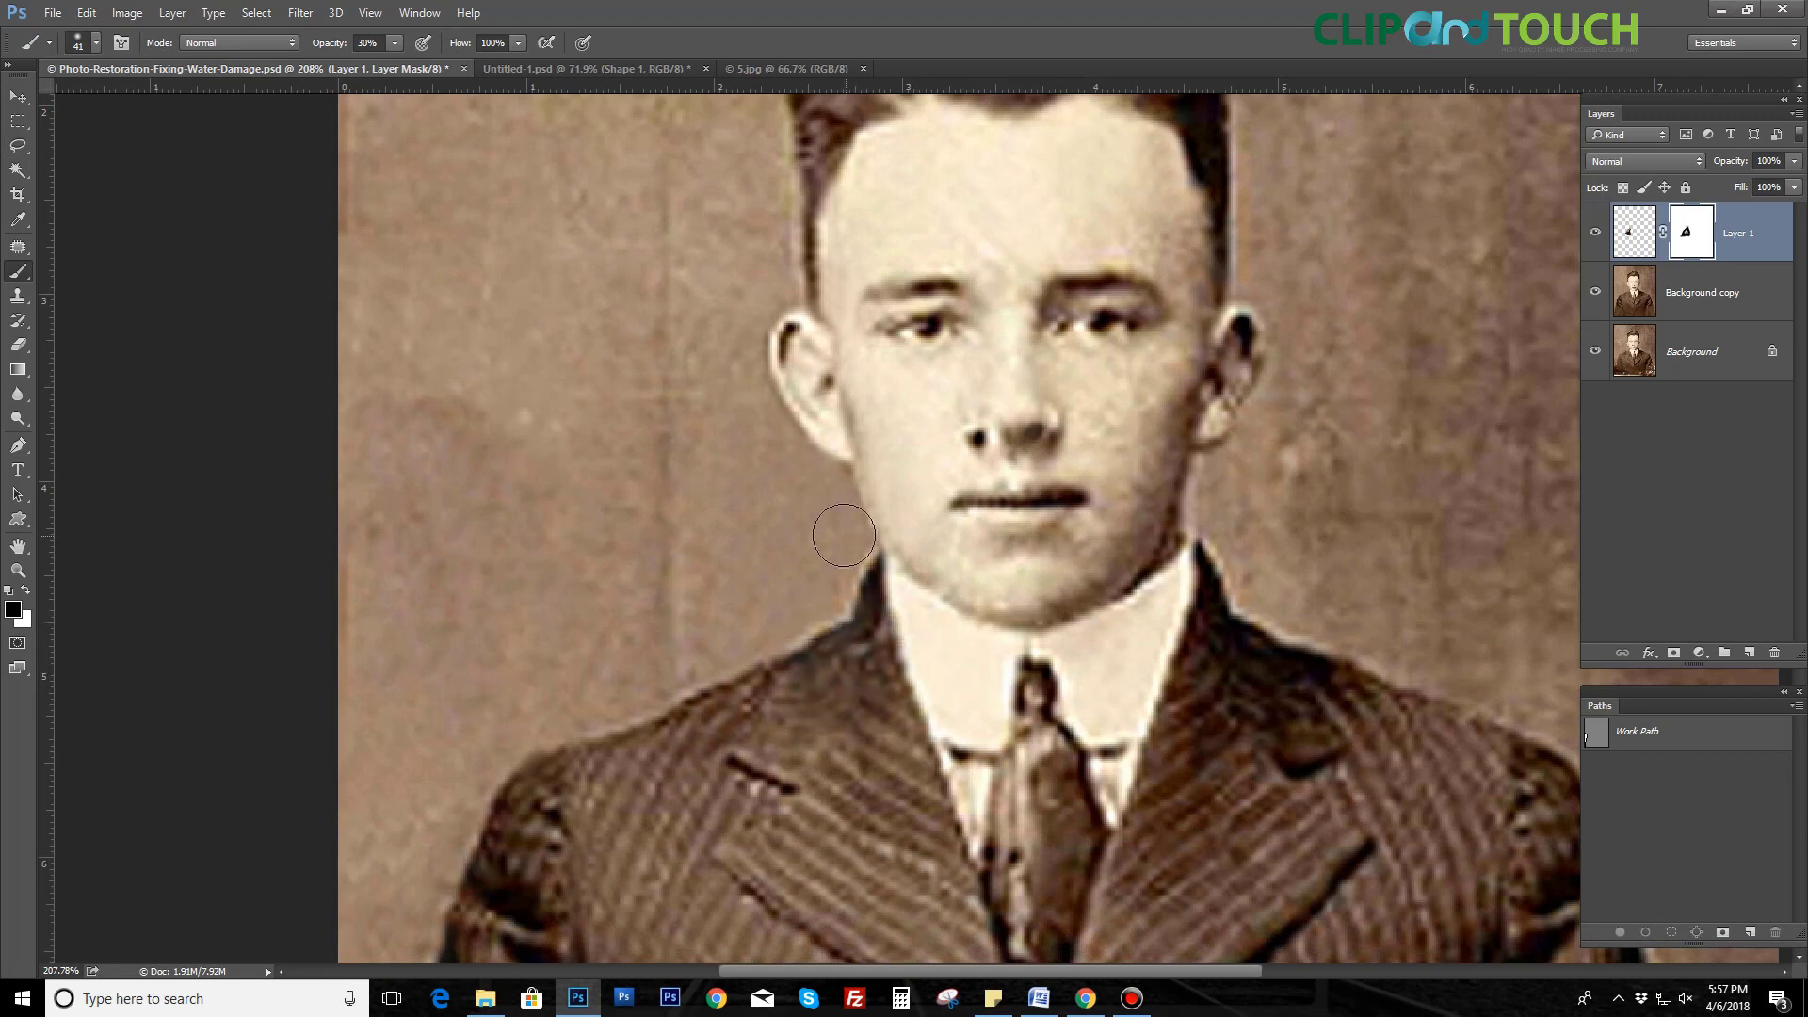
{"action": "left_click", "coordinate": [1599, 232]}
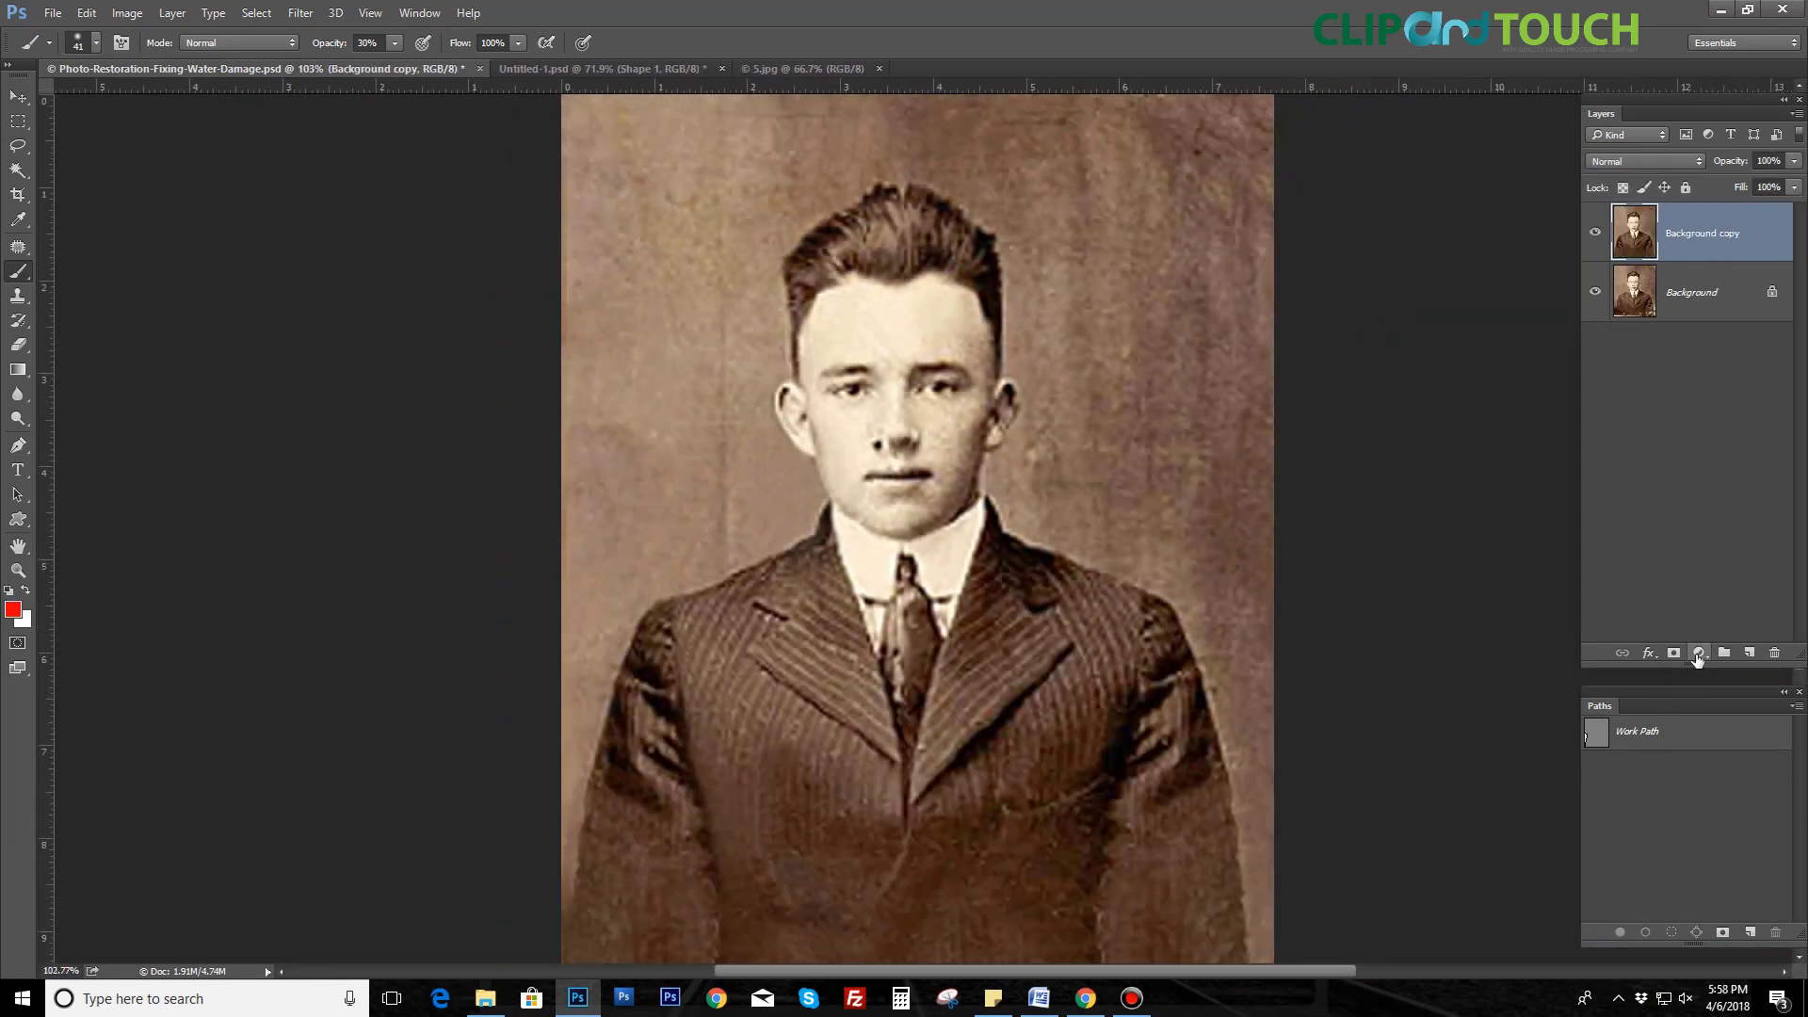
Step: Add a Hue/Saturation adjustment layer with Master saturation -36 and lightness -5
{"action": "left_click", "coordinate": [1698, 653]}
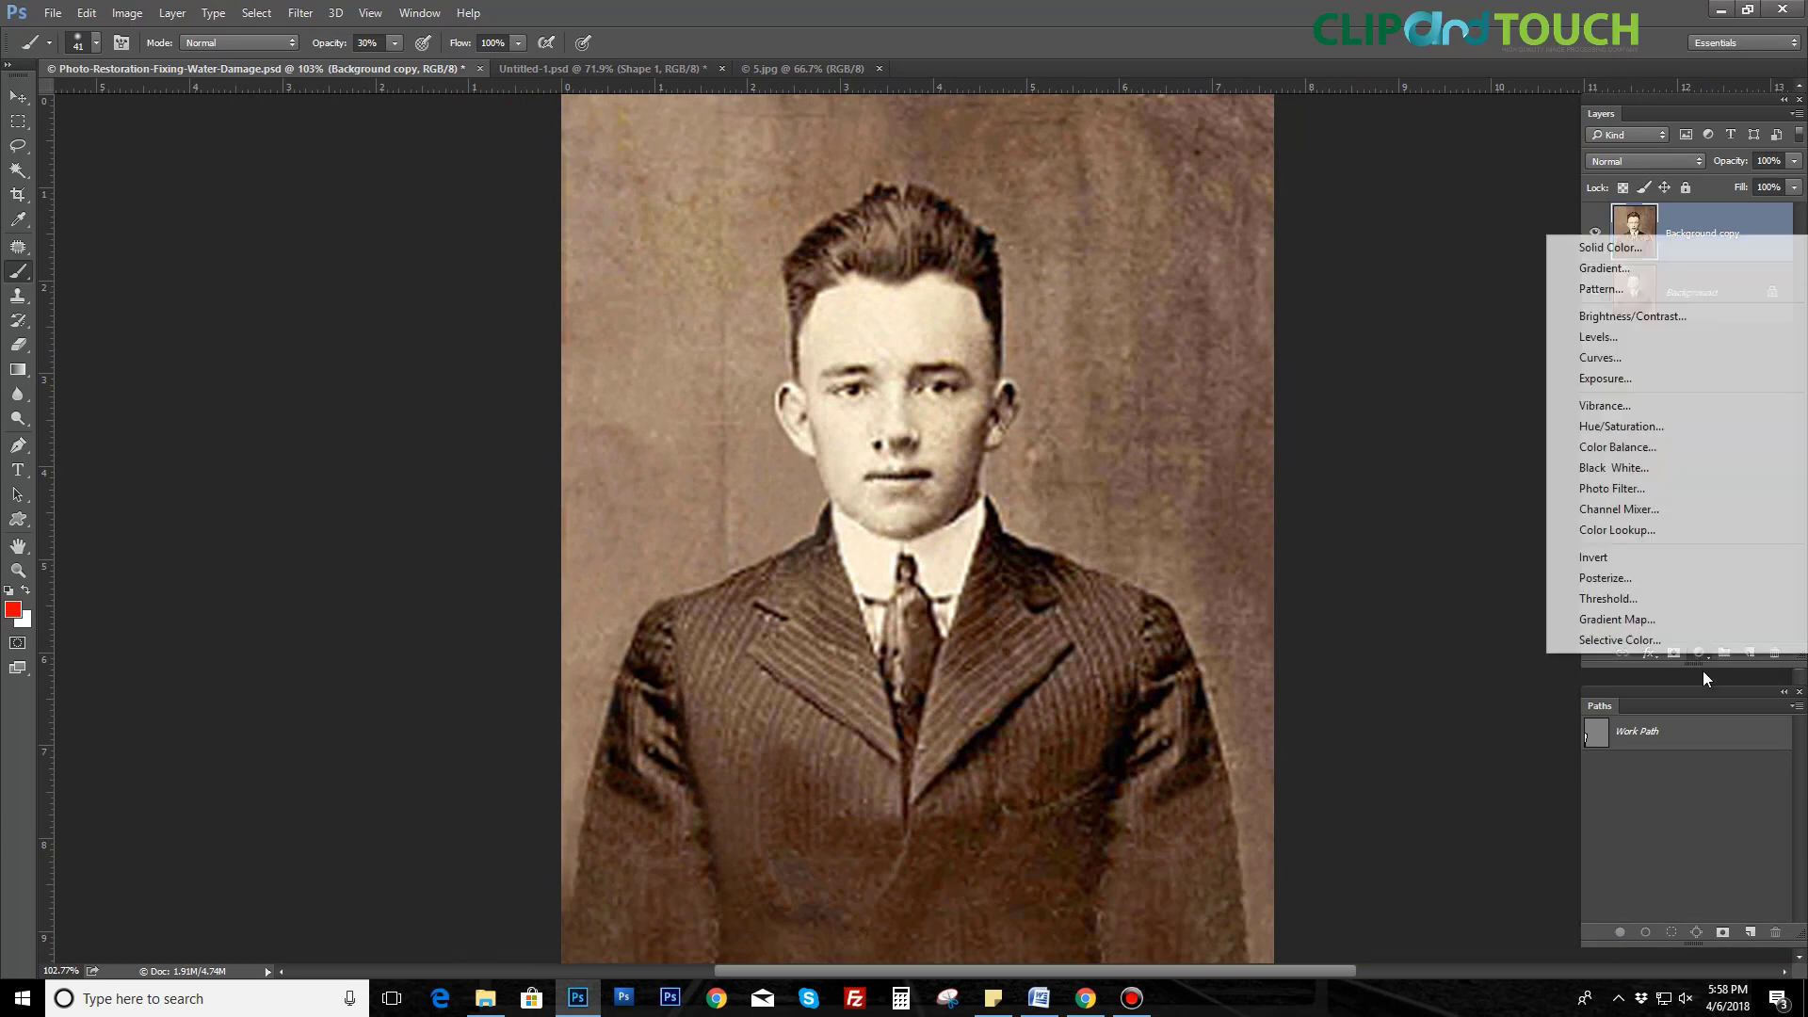
{"action": "left_click", "coordinate": [1637, 432]}
{"action": "left_click_drag", "start_coordinate": [1312, 196], "coordinate": [1449, 166]}
{"action": "mouse_move", "coordinate": [1484, 332]}
{"action": "left_mouse_down"}
{"action": "mouse_move", "coordinate": [1425, 330]}
{"action": "mouse_move", "coordinate": [1500, 295]}
{"action": "mouse_move", "coordinate": [1473, 298]}
{"action": "left_mouse_up"}
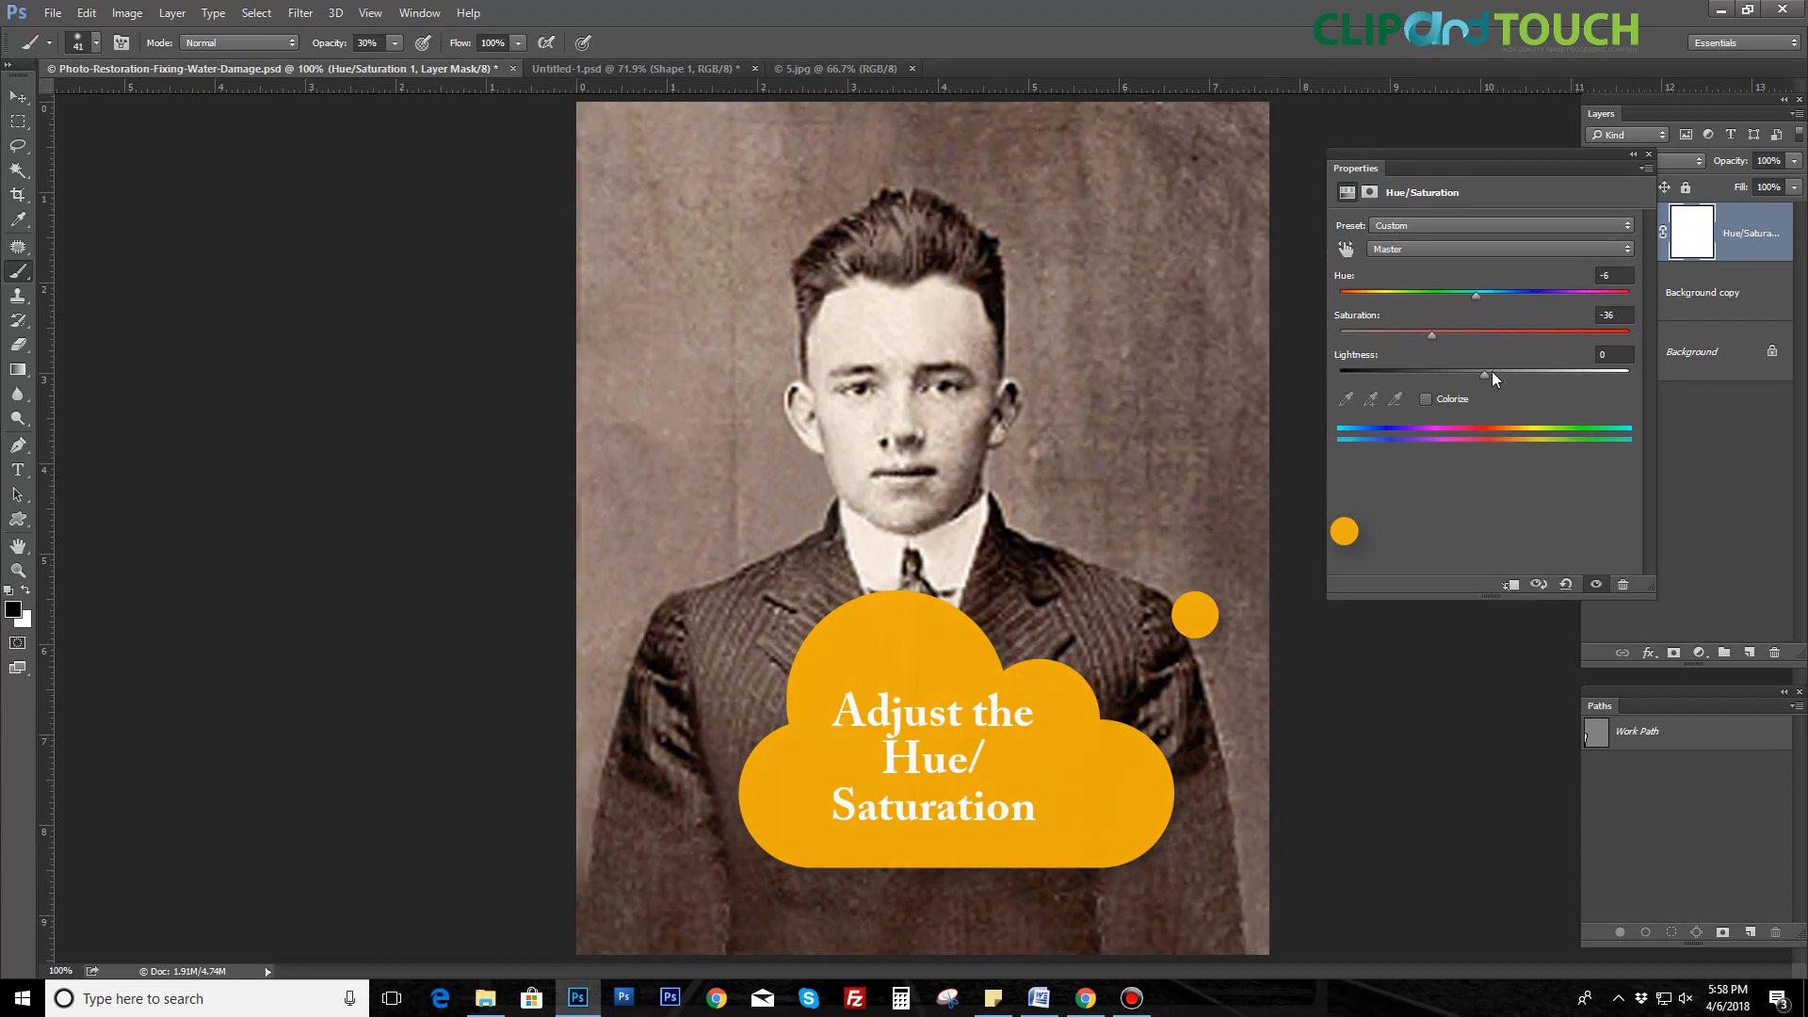
{"action": "left_click_drag", "start_coordinate": [1491, 375], "coordinate": [1478, 375]}
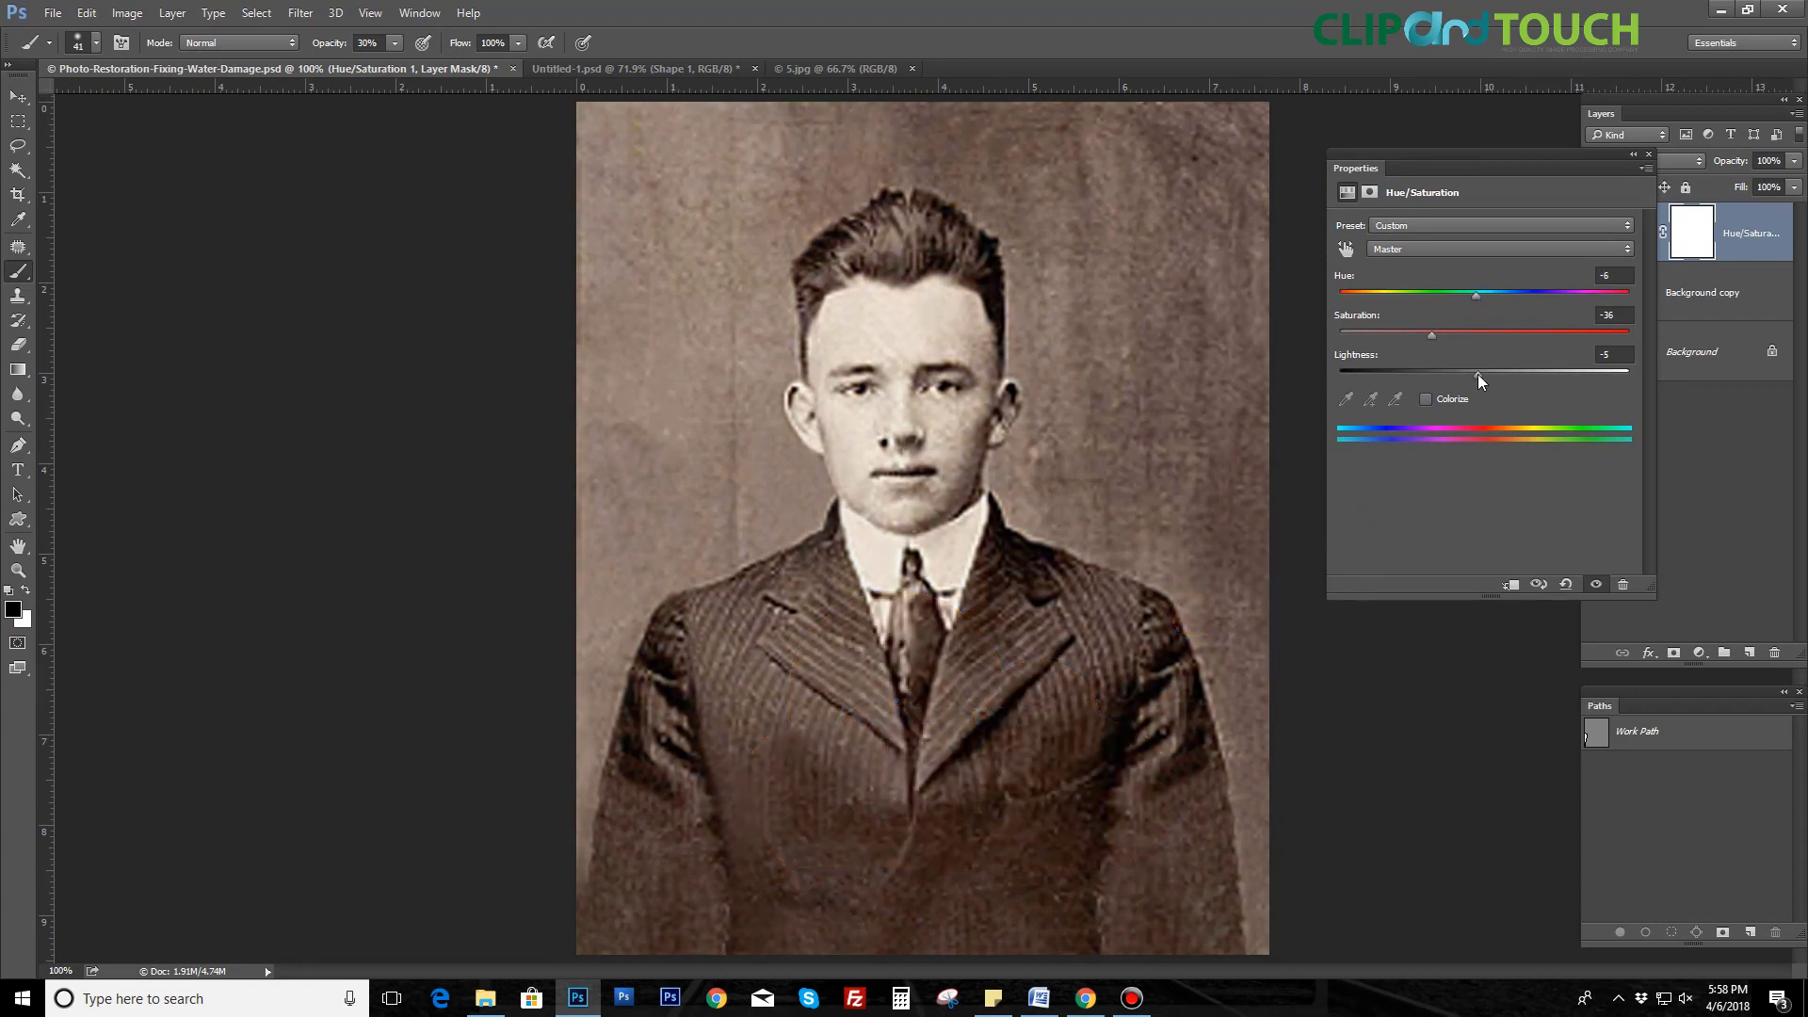
{"action": "key", "text": "ctrl+minus"}
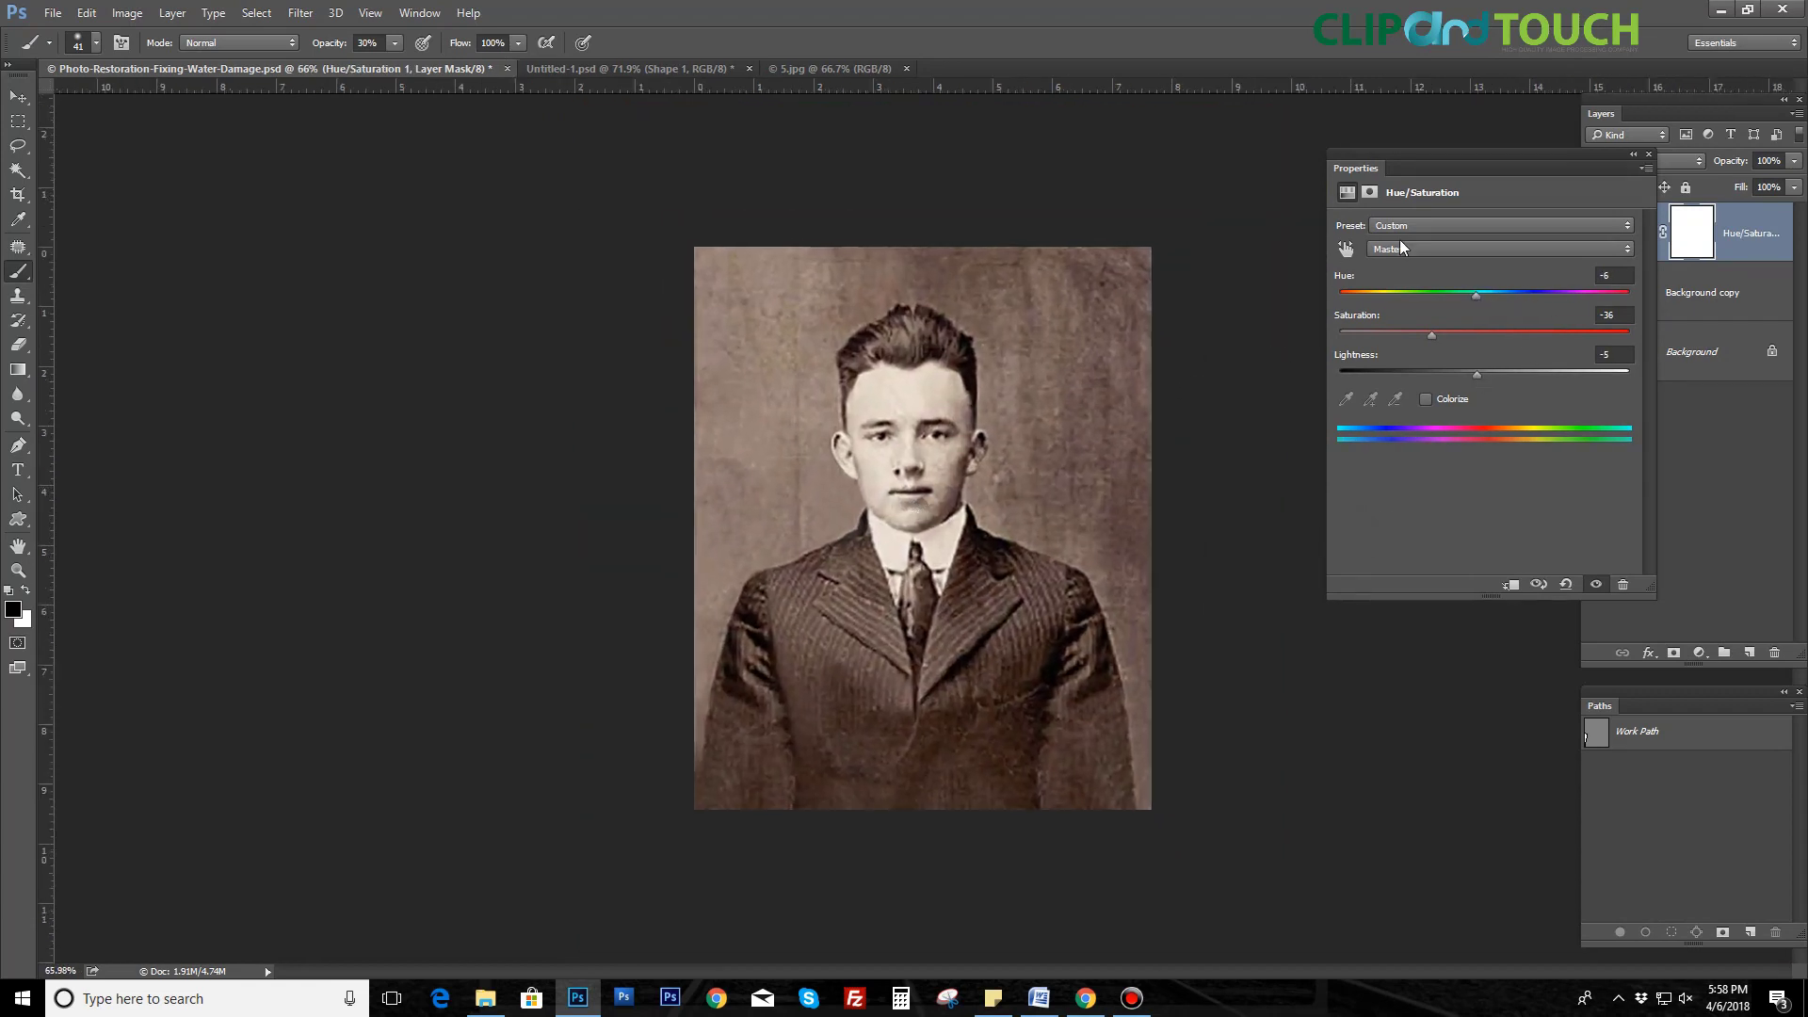
Step: Fine-tune the Yellows range and brighten the Magentas to +9, then close the settings
{"action": "left_click", "coordinate": [1403, 248]}
{"action": "left_click", "coordinate": [1399, 288]}
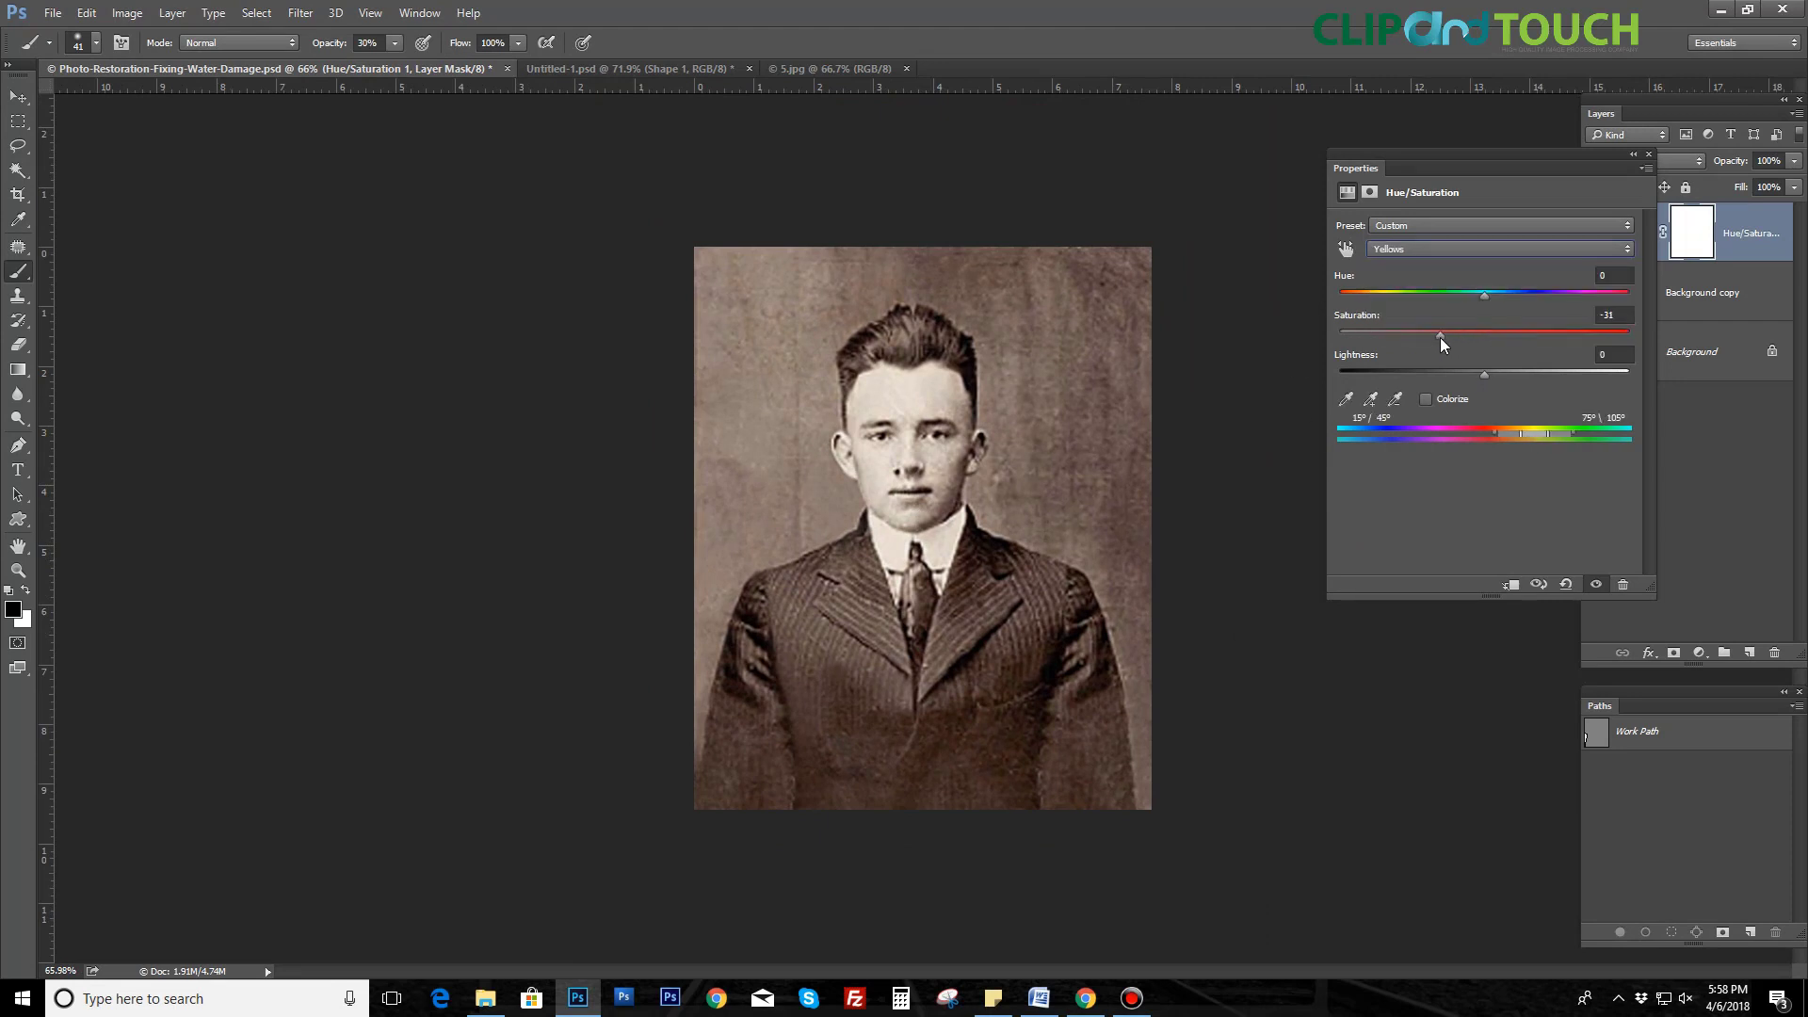
{"action": "mouse_move", "coordinate": [1474, 291]}
{"action": "left_mouse_down"}
{"action": "mouse_move", "coordinate": [1516, 293]}
{"action": "mouse_move", "coordinate": [1468, 294]}
{"action": "left_mouse_up"}
{"action": "left_click", "coordinate": [1497, 249]}
{"action": "left_click", "coordinate": [1520, 332]}
{"action": "left_click_drag", "start_coordinate": [1490, 374], "coordinate": [1497, 377]}
{"action": "left_click", "coordinate": [1415, 249]}
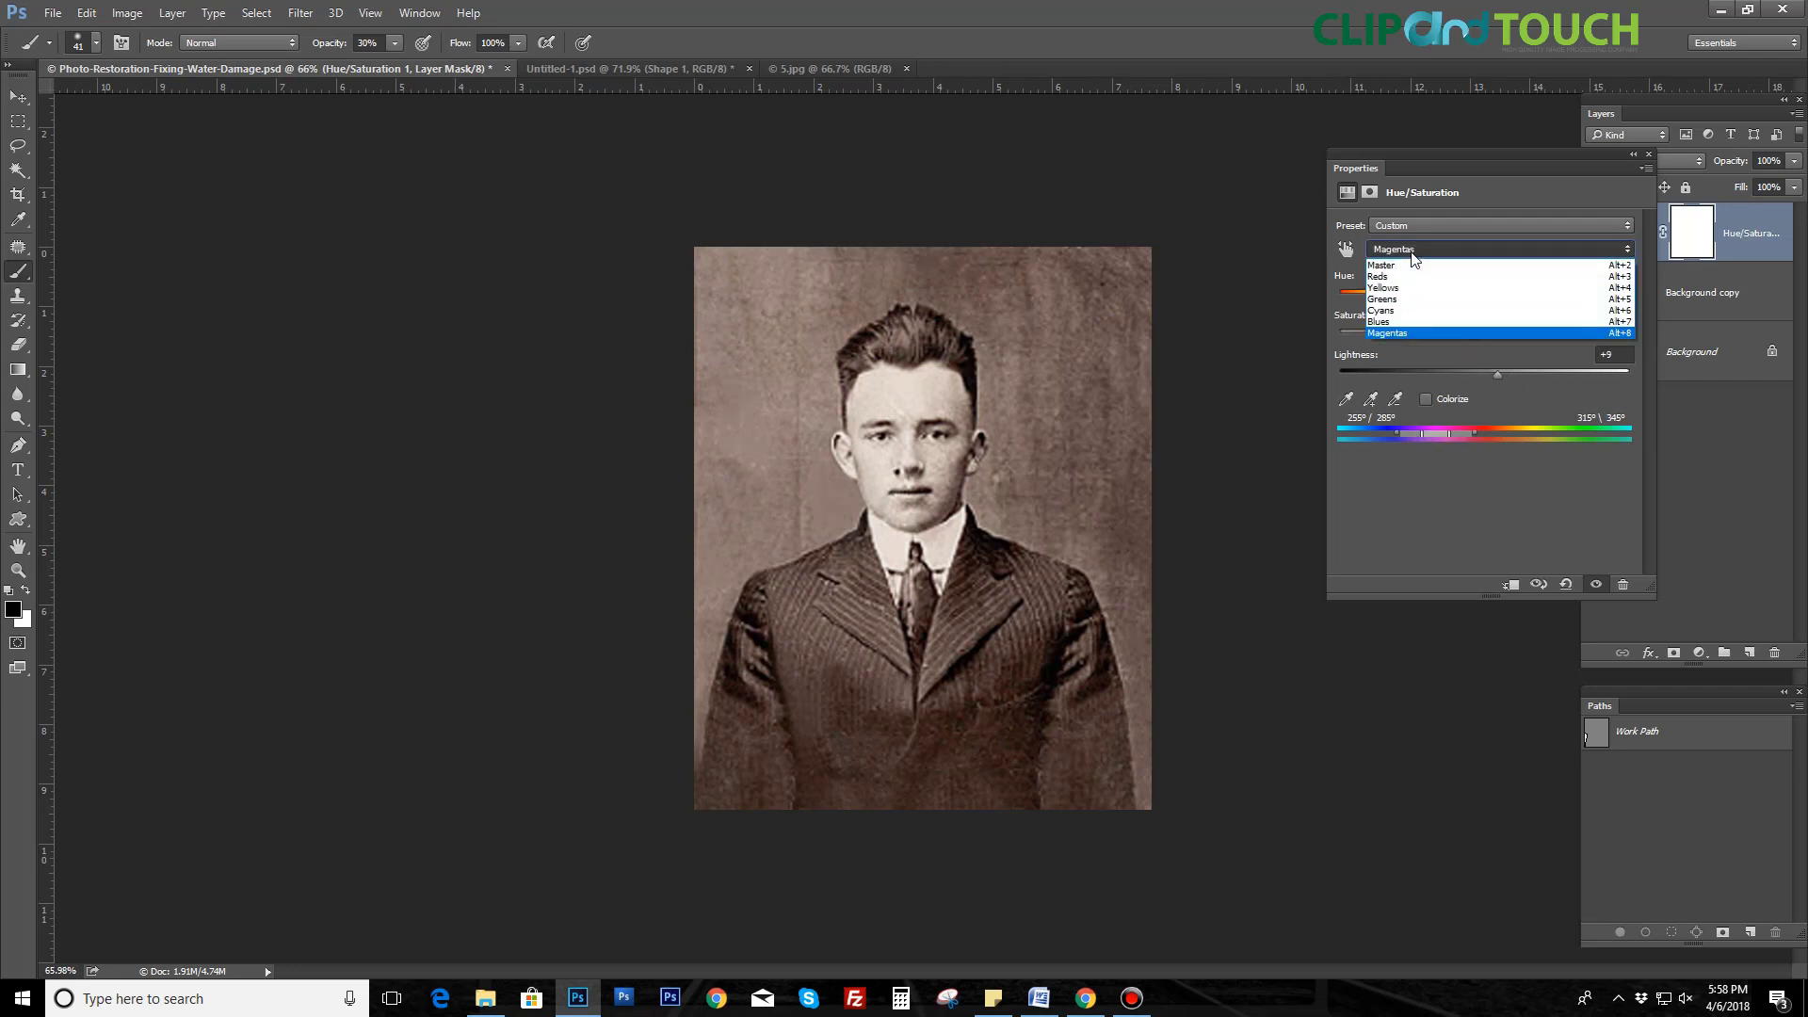
{"action": "left_click", "coordinate": [1393, 300]}
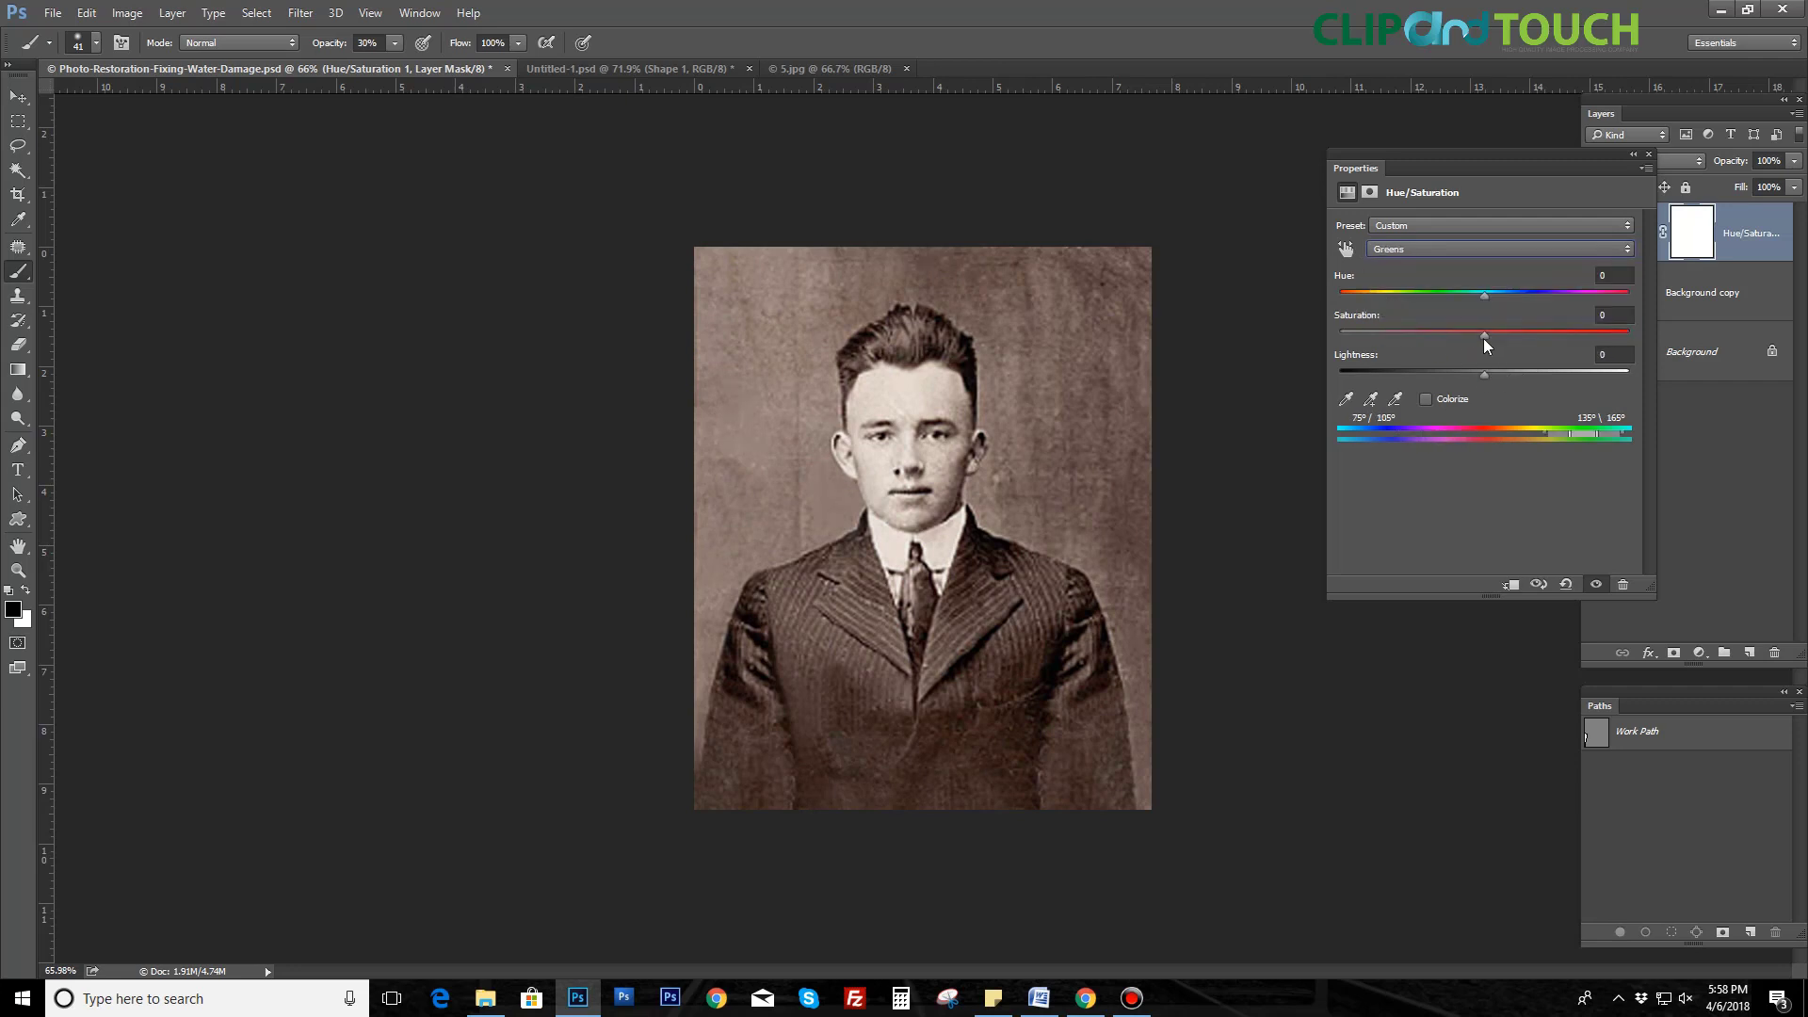
{"action": "left_click", "coordinate": [1648, 153]}
Step: Add a Levels adjustment layer and set the Green channel midtone to 0.91
{"action": "left_click", "coordinate": [1699, 652]}
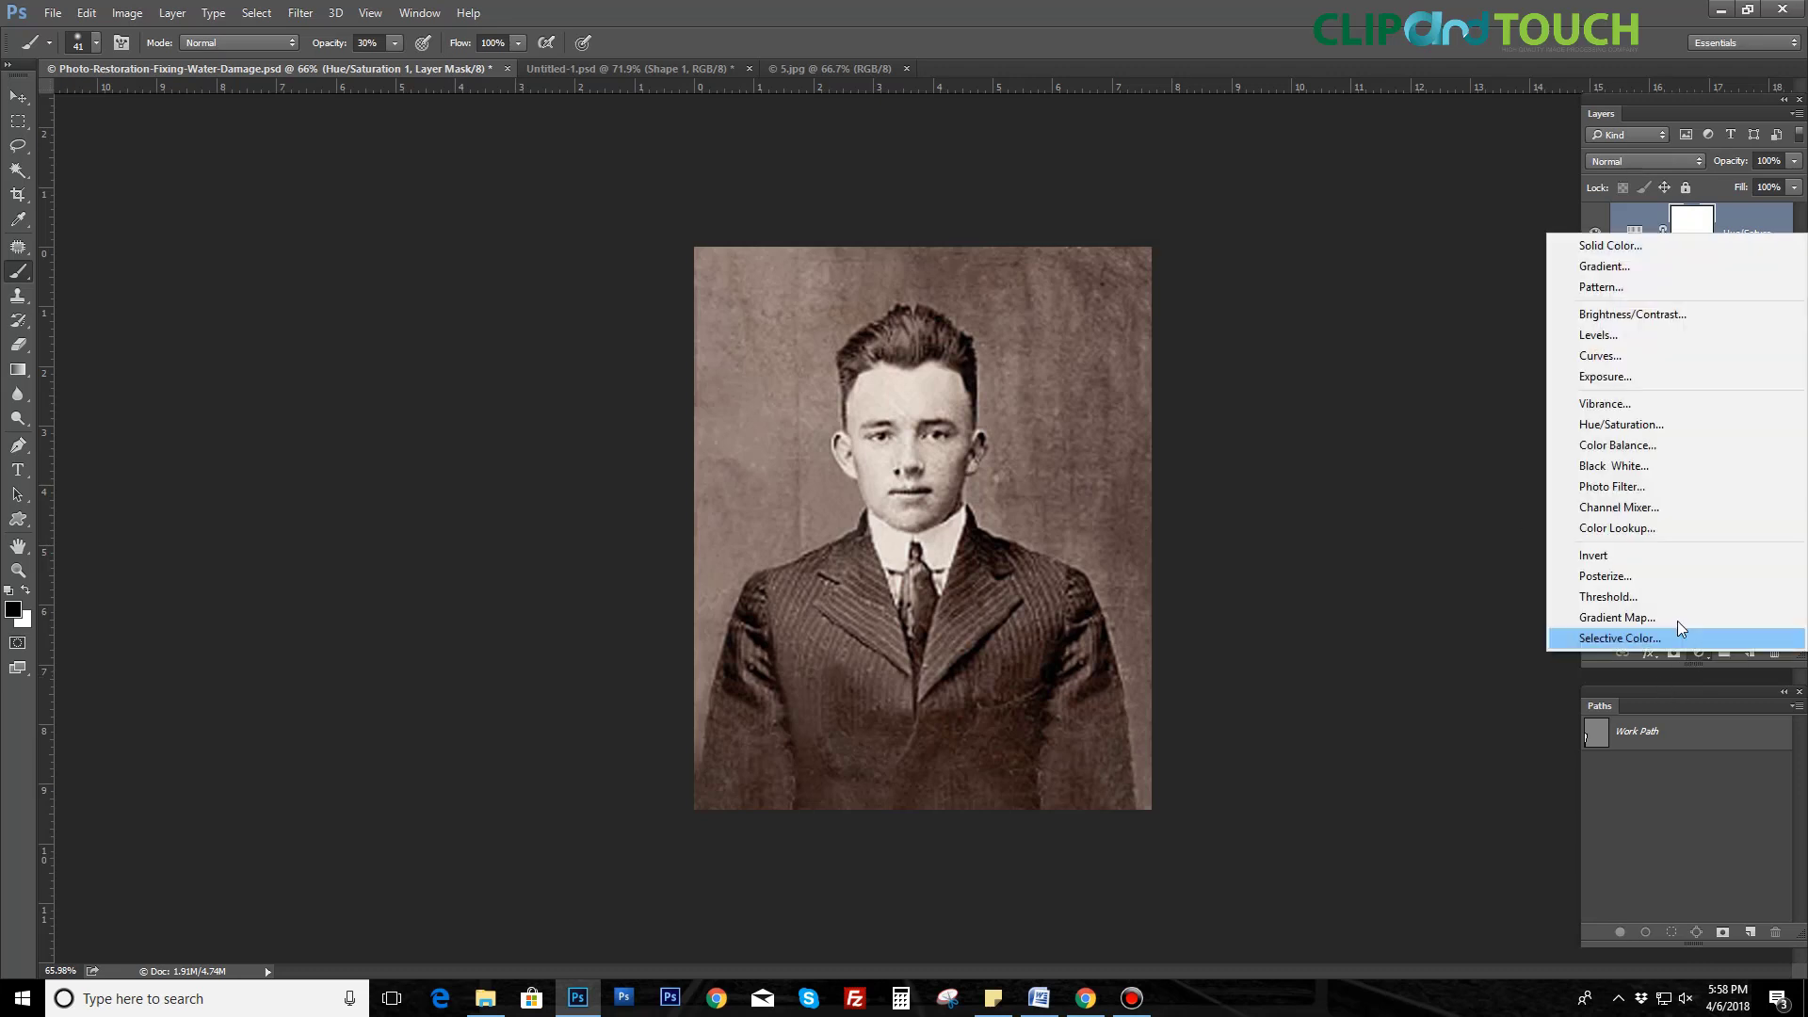
{"action": "left_click", "coordinate": [1598, 335]}
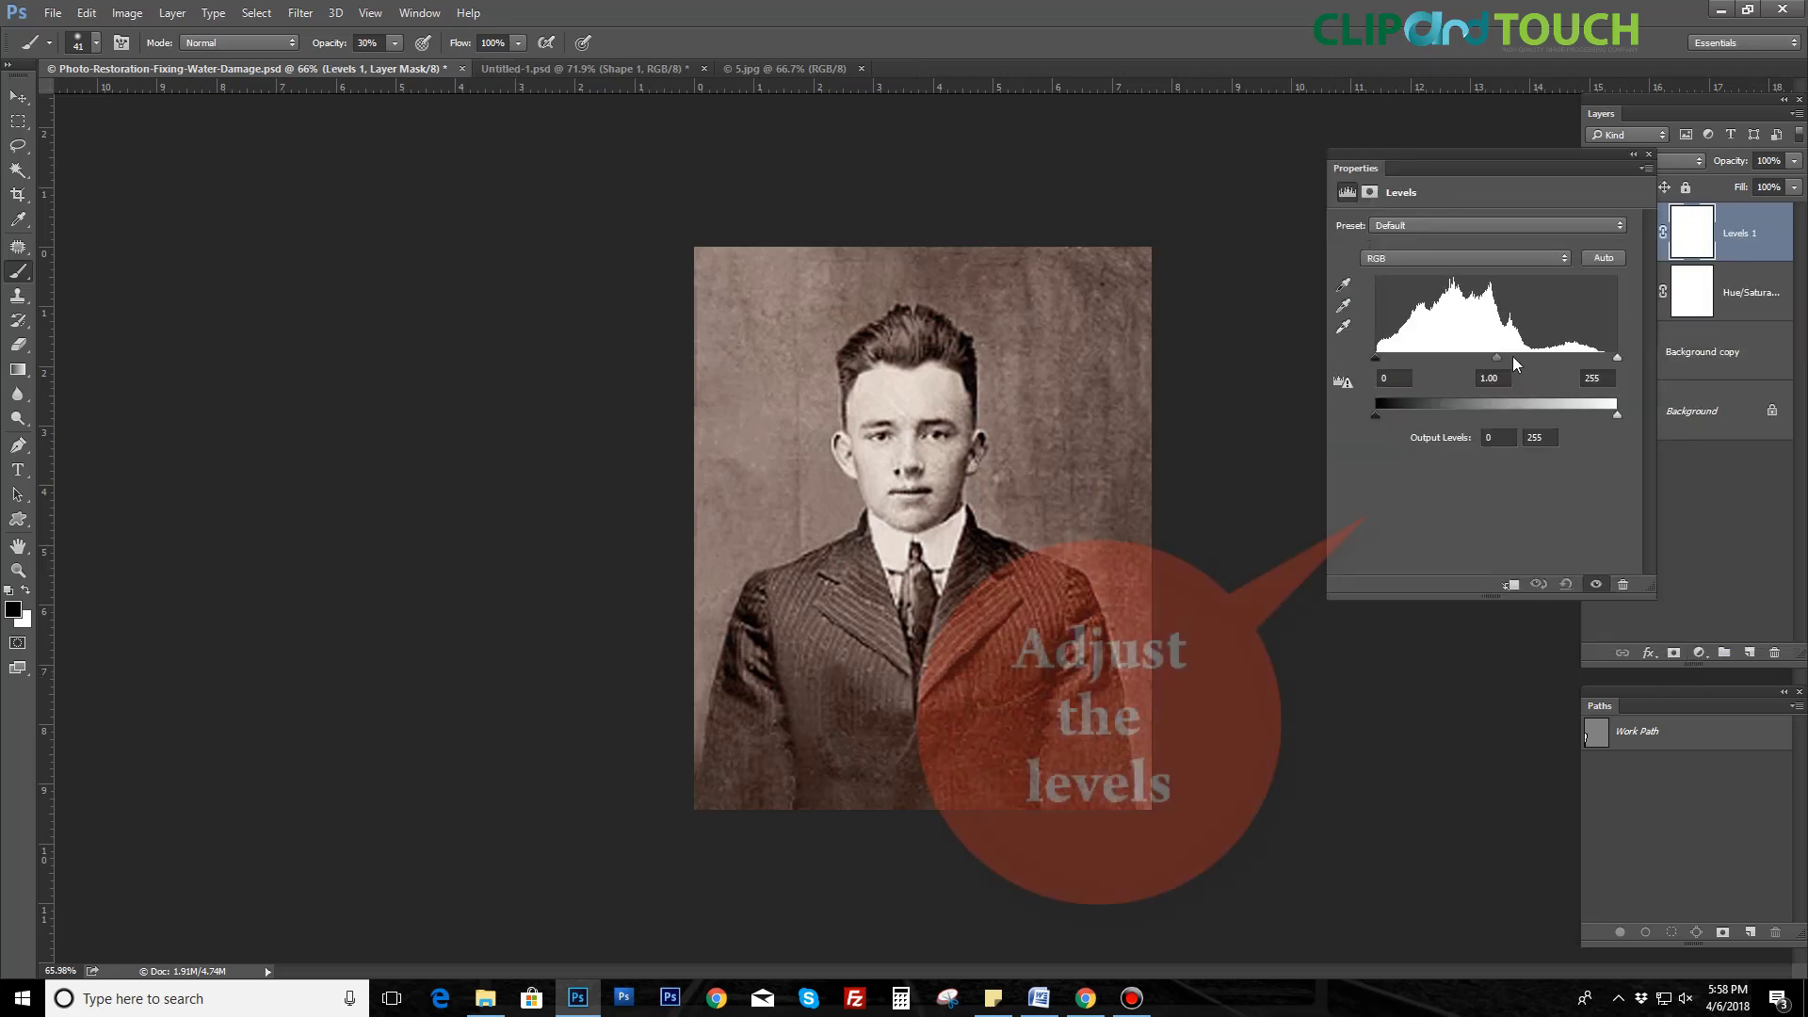
{"action": "left_click", "coordinate": [1465, 258]}
{"action": "left_click", "coordinate": [1400, 300]}
{"action": "mouse_move", "coordinate": [1497, 358]}
{"action": "left_mouse_down"}
{"action": "mouse_move", "coordinate": [1516, 365]}
{"action": "mouse_move", "coordinate": [1490, 363]}
{"action": "left_mouse_up"}
Step: Review the Blue and Red channels, lowering the Red output white level to 218
{"action": "left_click", "coordinate": [1427, 259]}
{"action": "left_click", "coordinate": [1401, 309]}
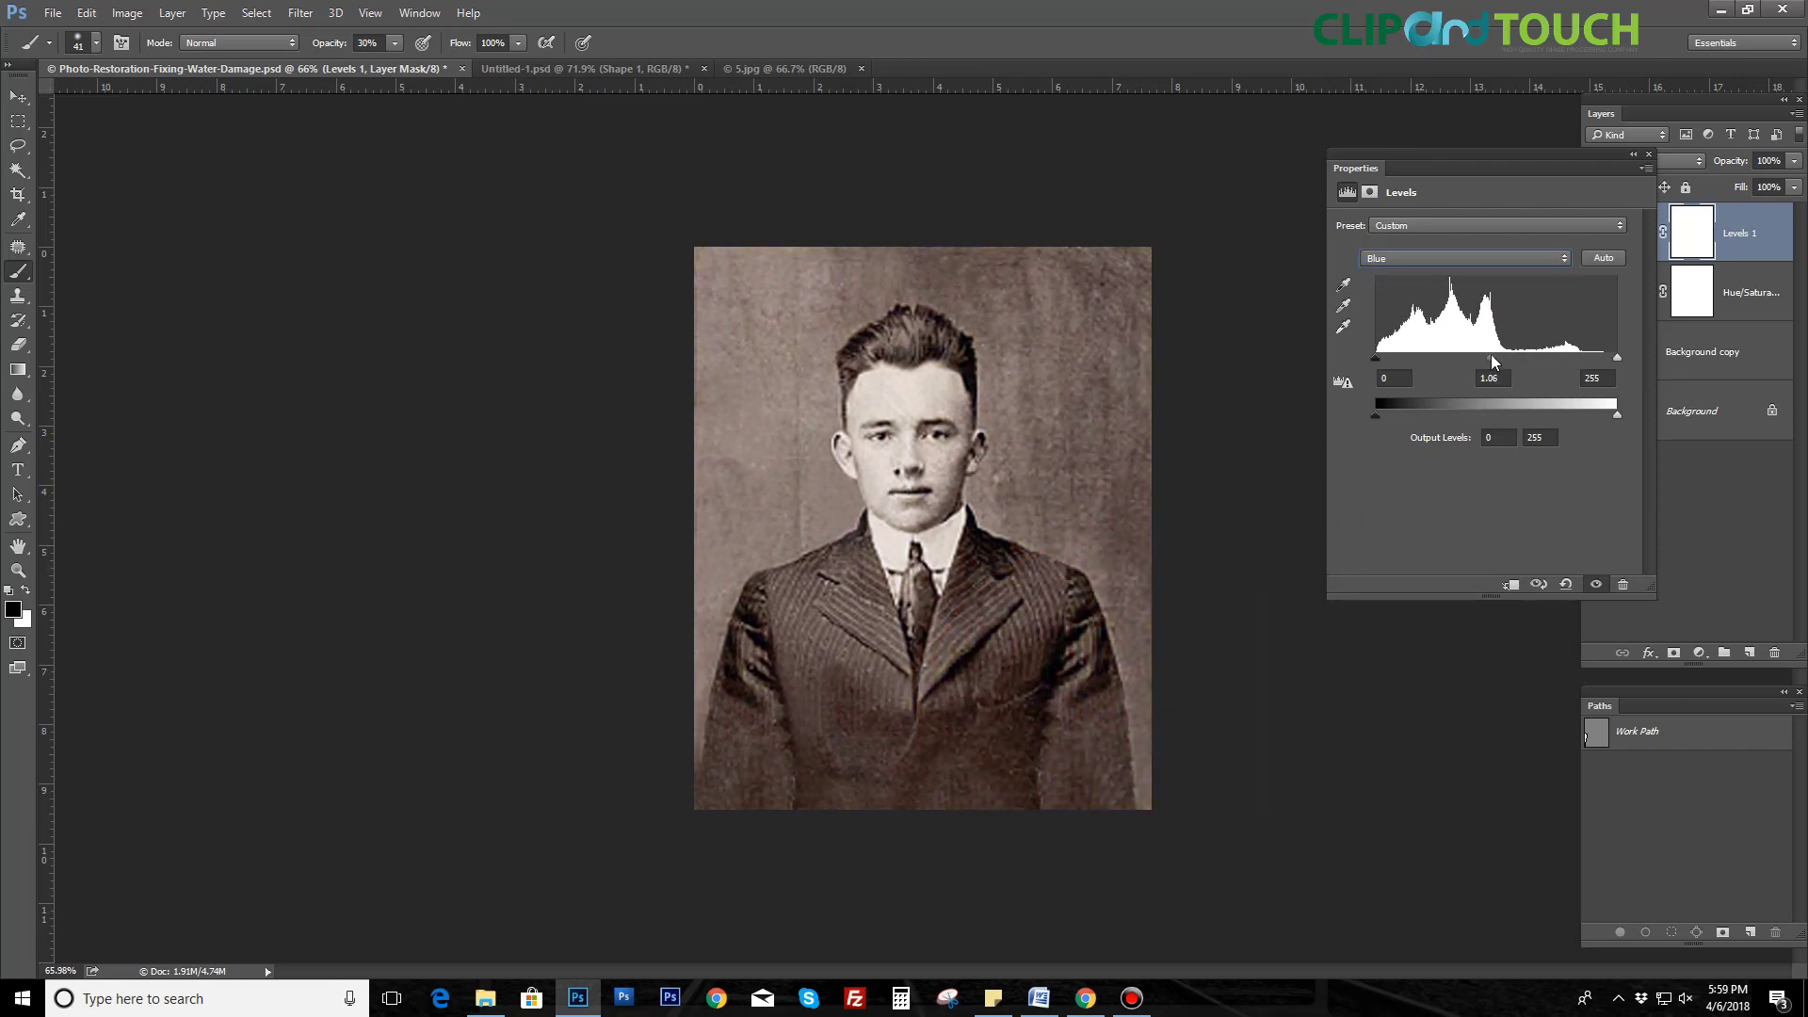
{"action": "left_click", "coordinate": [1464, 258]}
{"action": "left_click", "coordinate": [1386, 277]}
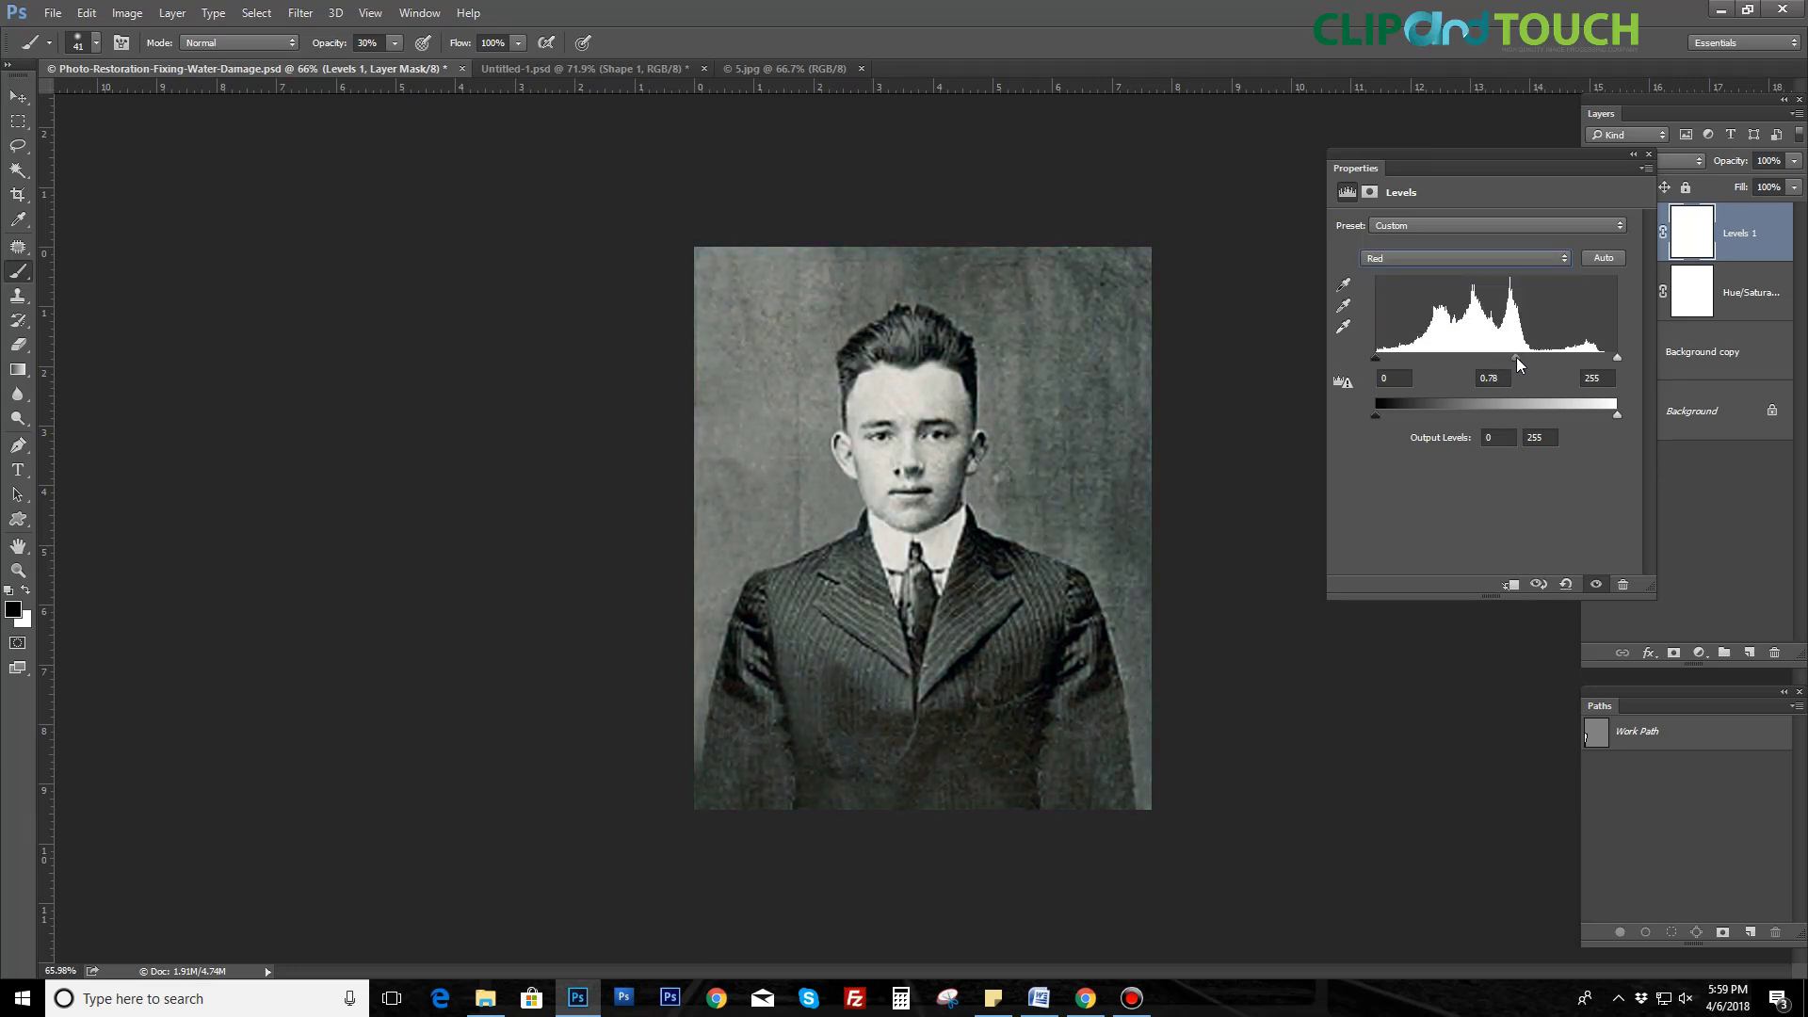
{"action": "left_click", "coordinate": [1408, 265]}
{"action": "left_click", "coordinate": [1412, 309]}
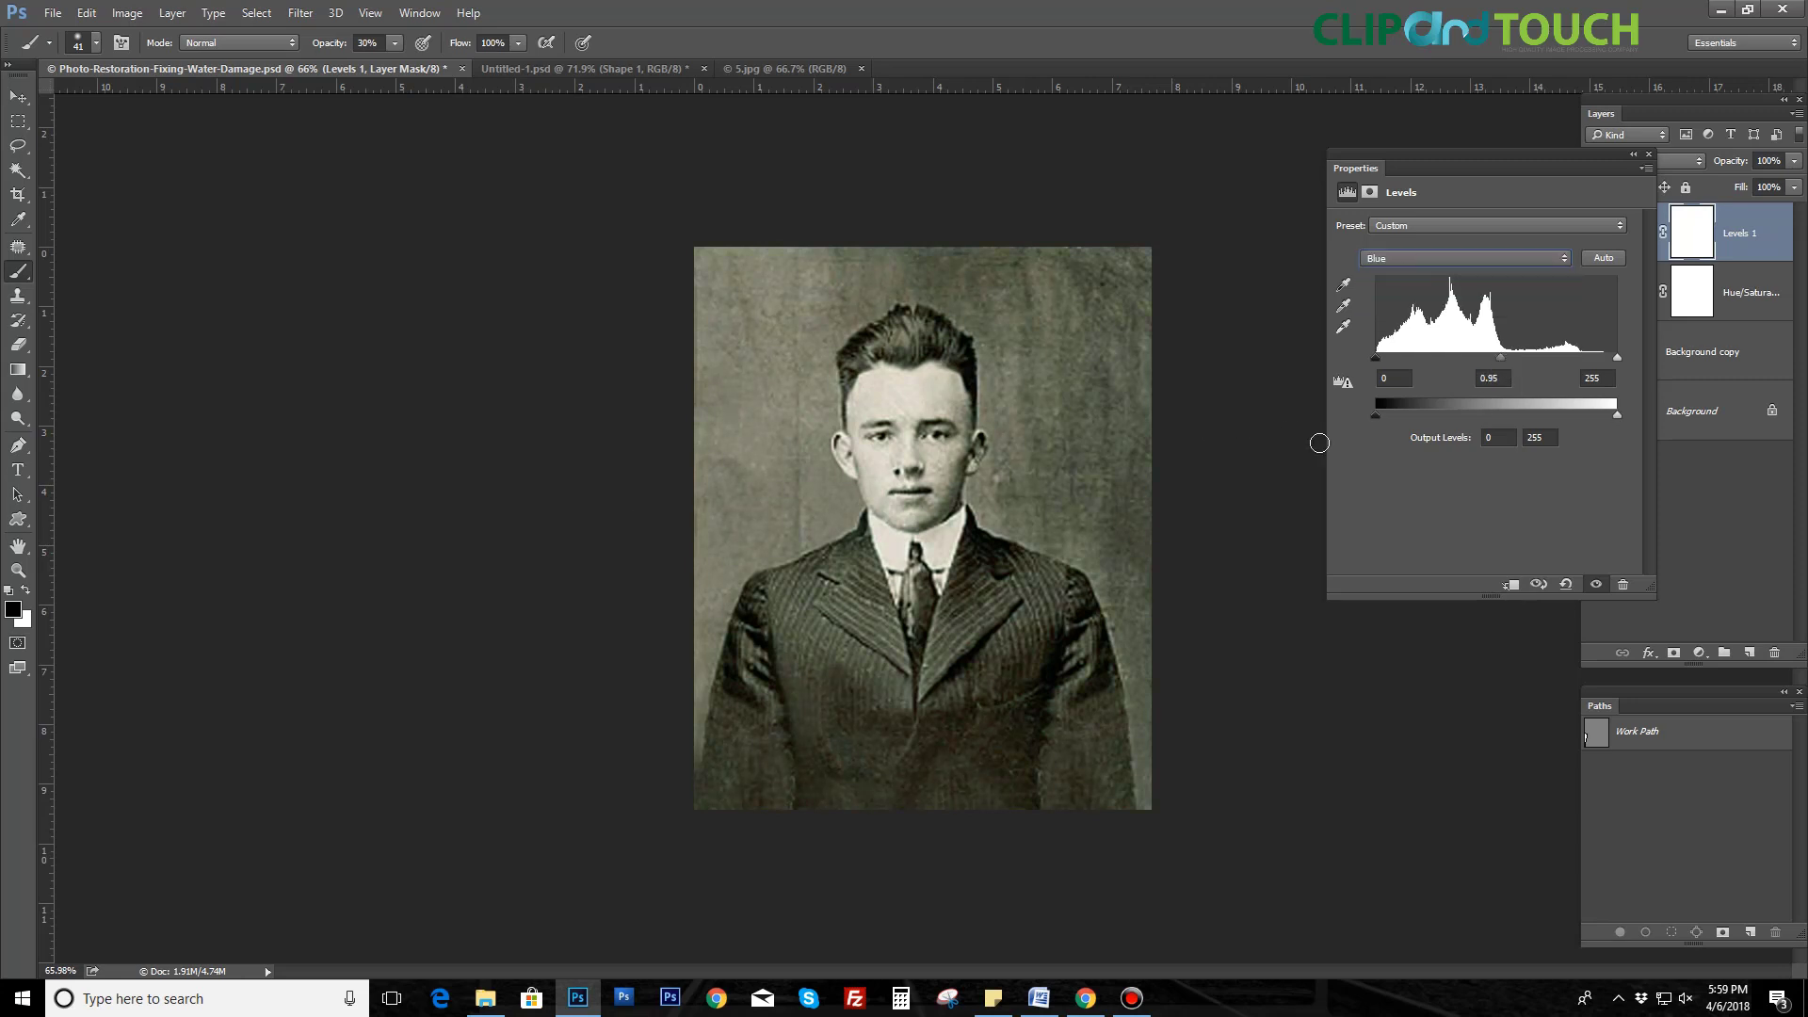
{"action": "left_click", "coordinate": [1465, 258]}
{"action": "left_click", "coordinate": [1412, 275]}
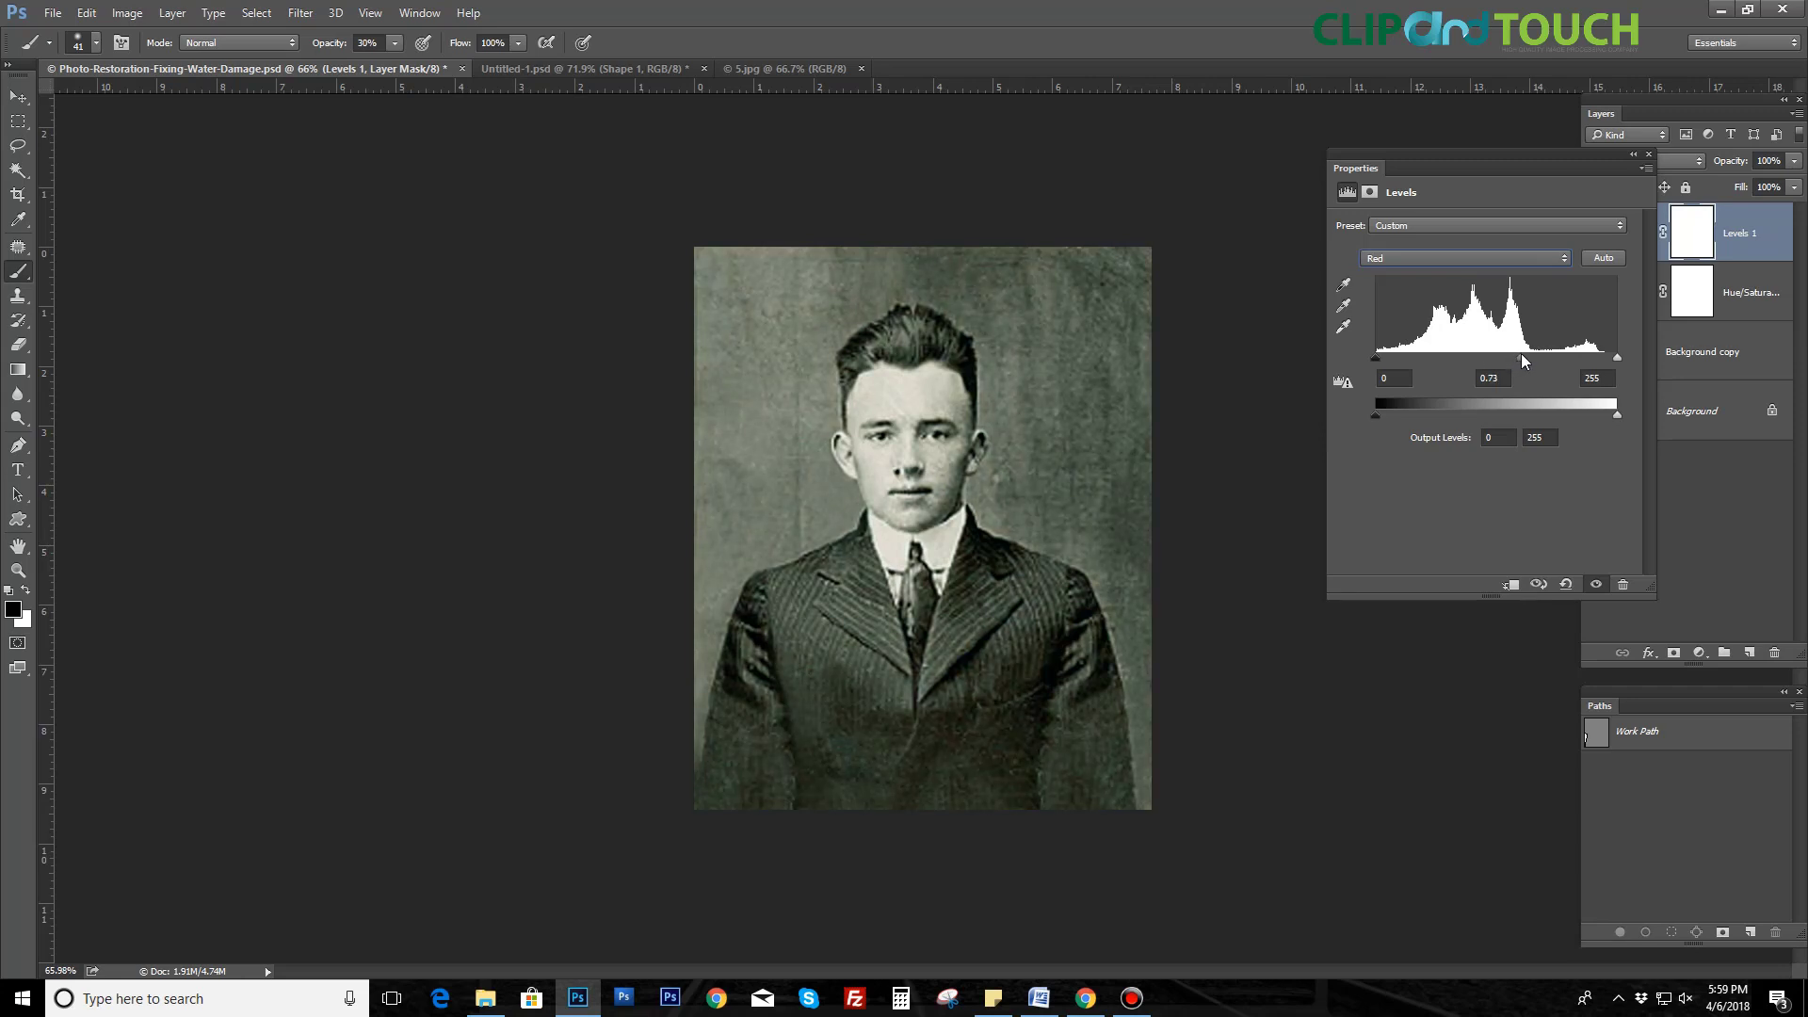
{"action": "left_click_drag", "start_coordinate": [1611, 421], "coordinate": [1589, 420]}
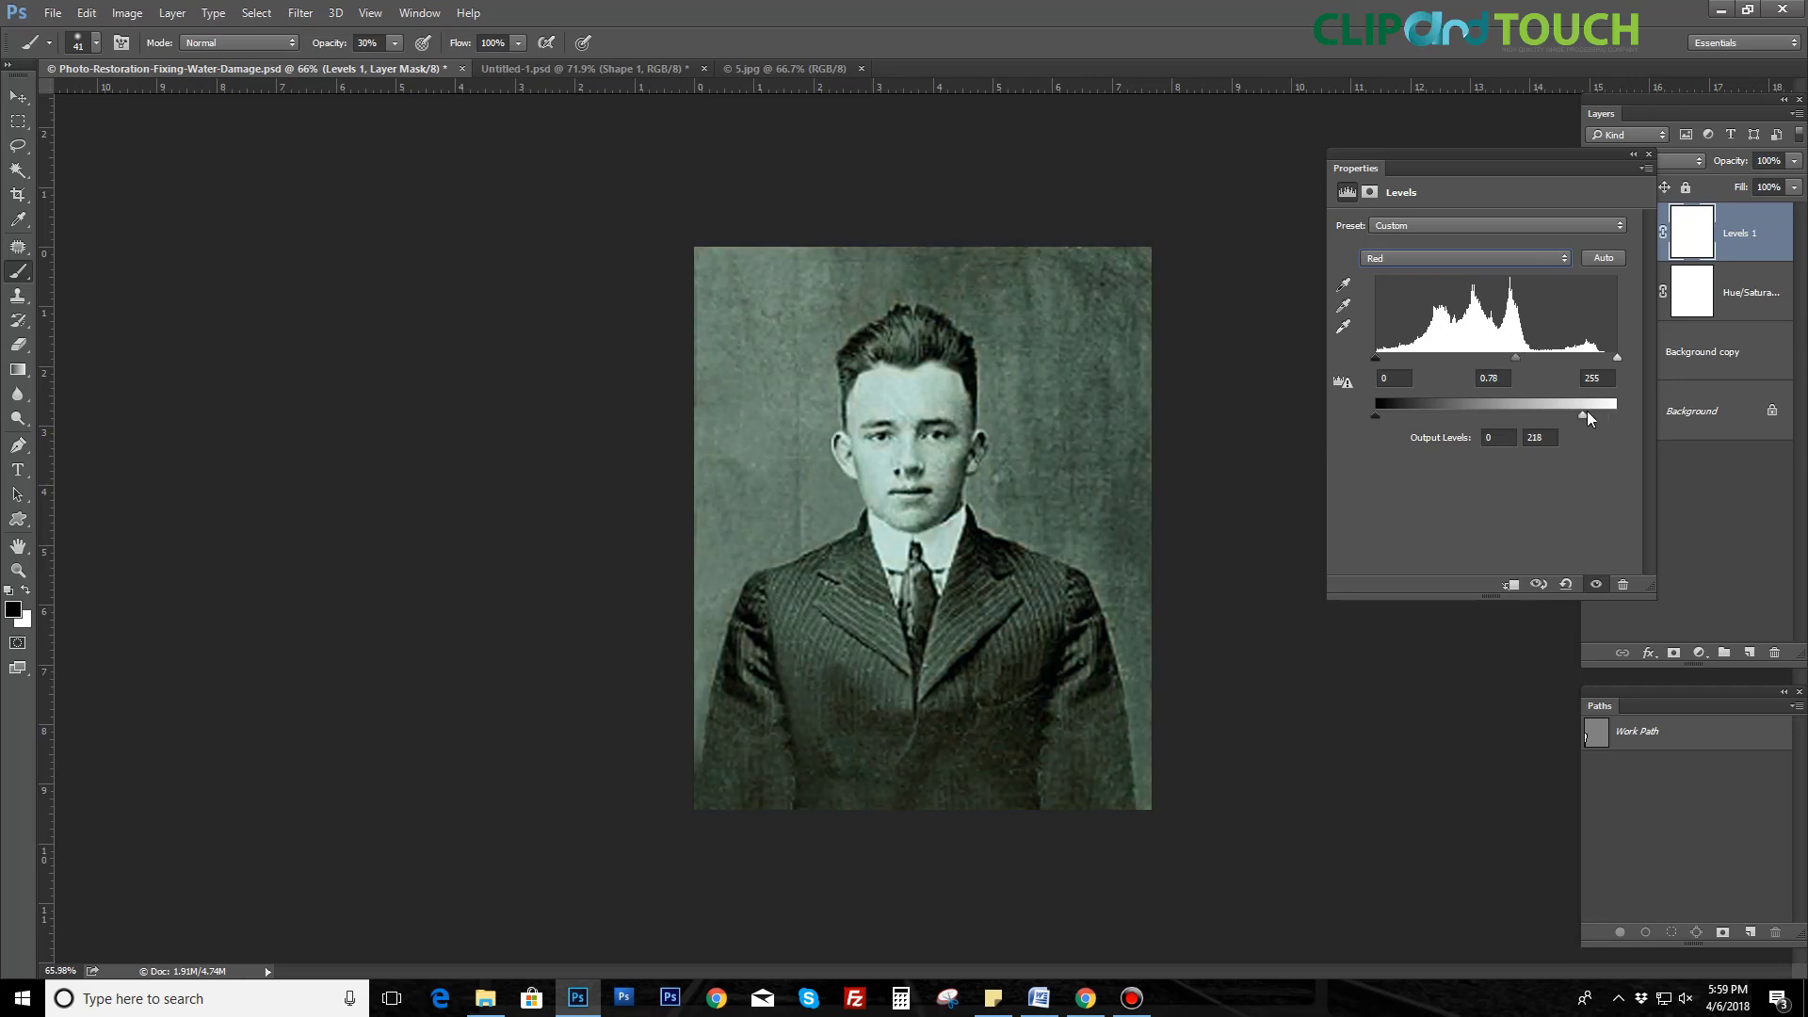
Step: Return to the Green channel, toggle the Levels layer to compare, and close its settings
{"action": "left_click", "coordinate": [1394, 258]}
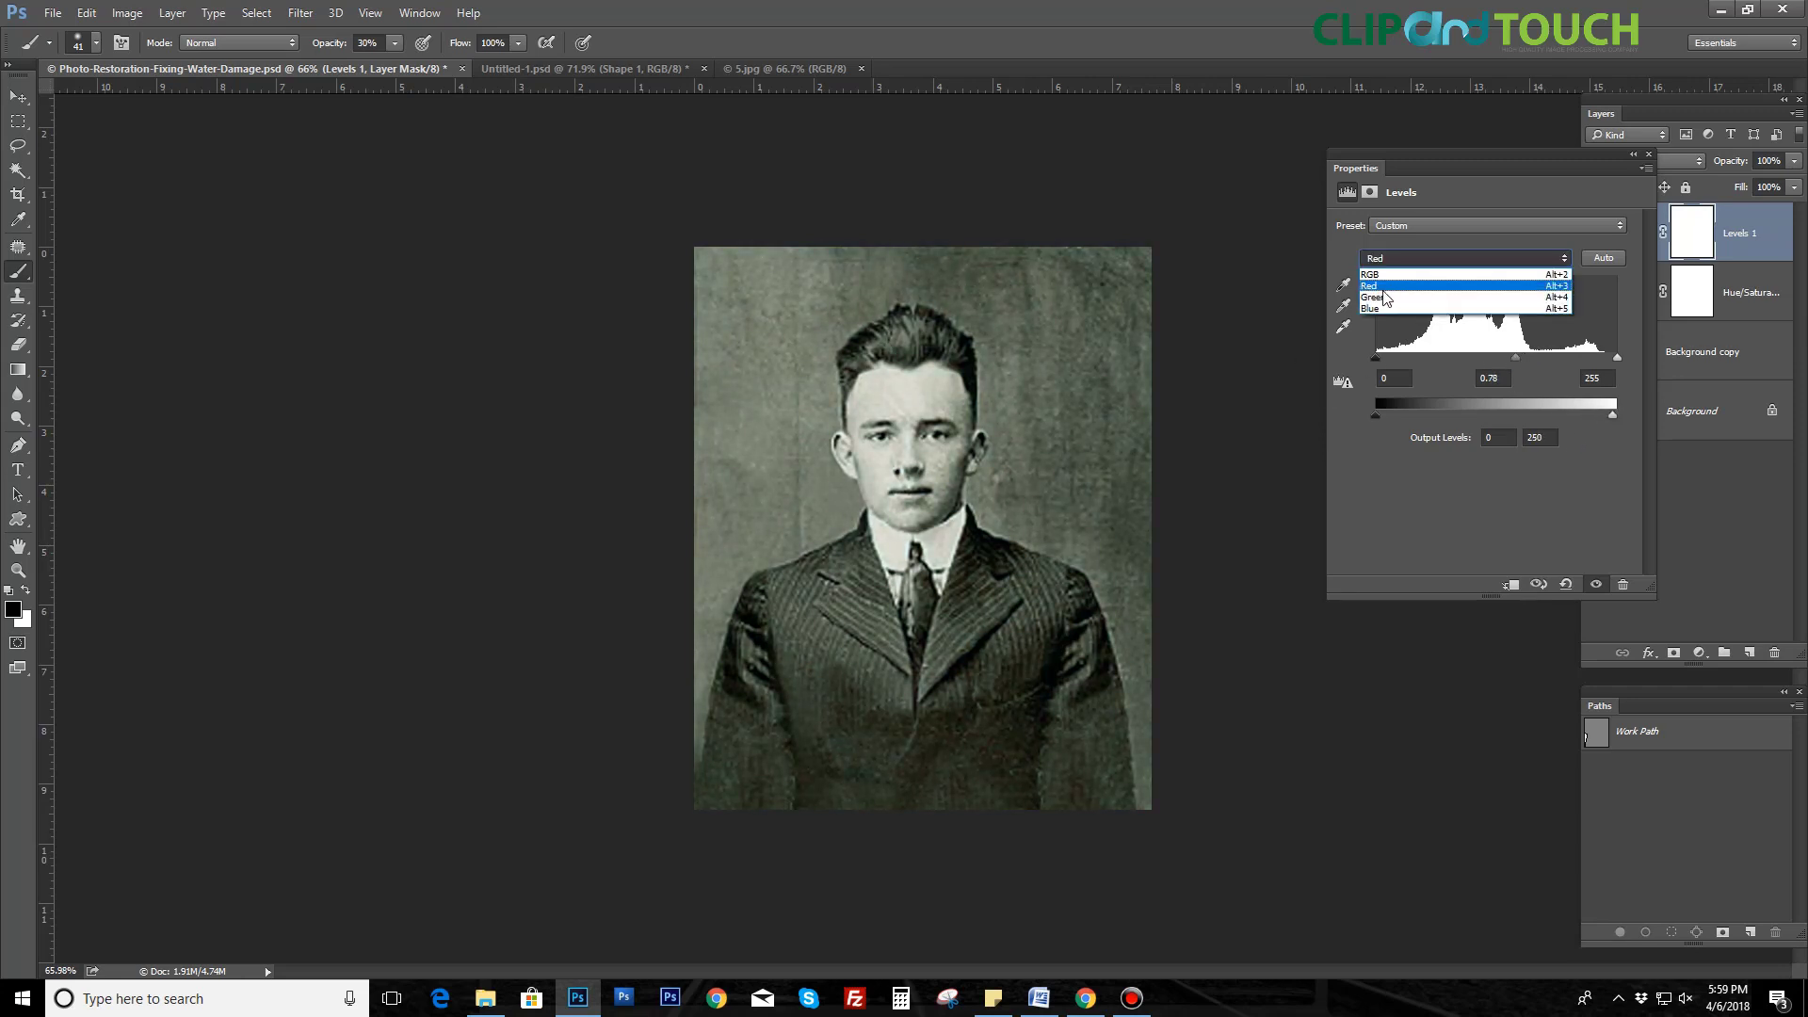
{"action": "left_click", "coordinate": [1403, 289]}
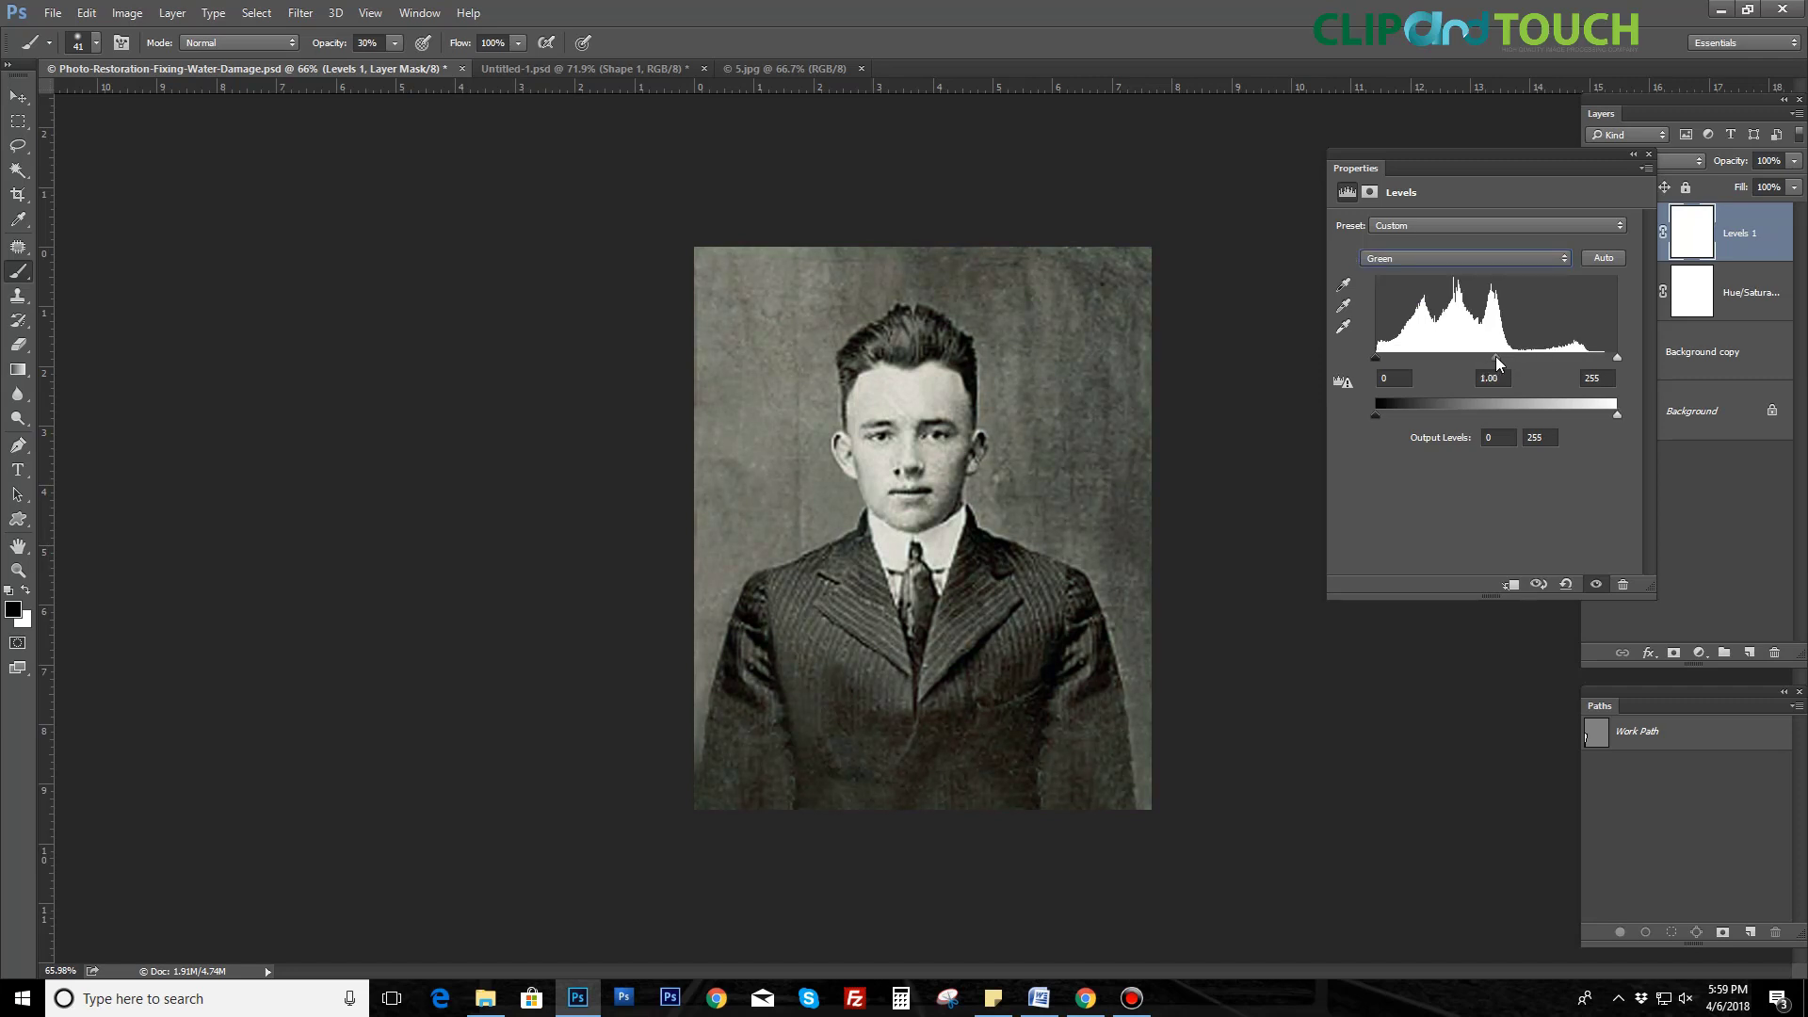
{"action": "left_click", "coordinate": [1596, 584]}
{"action": "left_click", "coordinate": [1597, 584]}
{"action": "left_click", "coordinate": [1742, 292]}
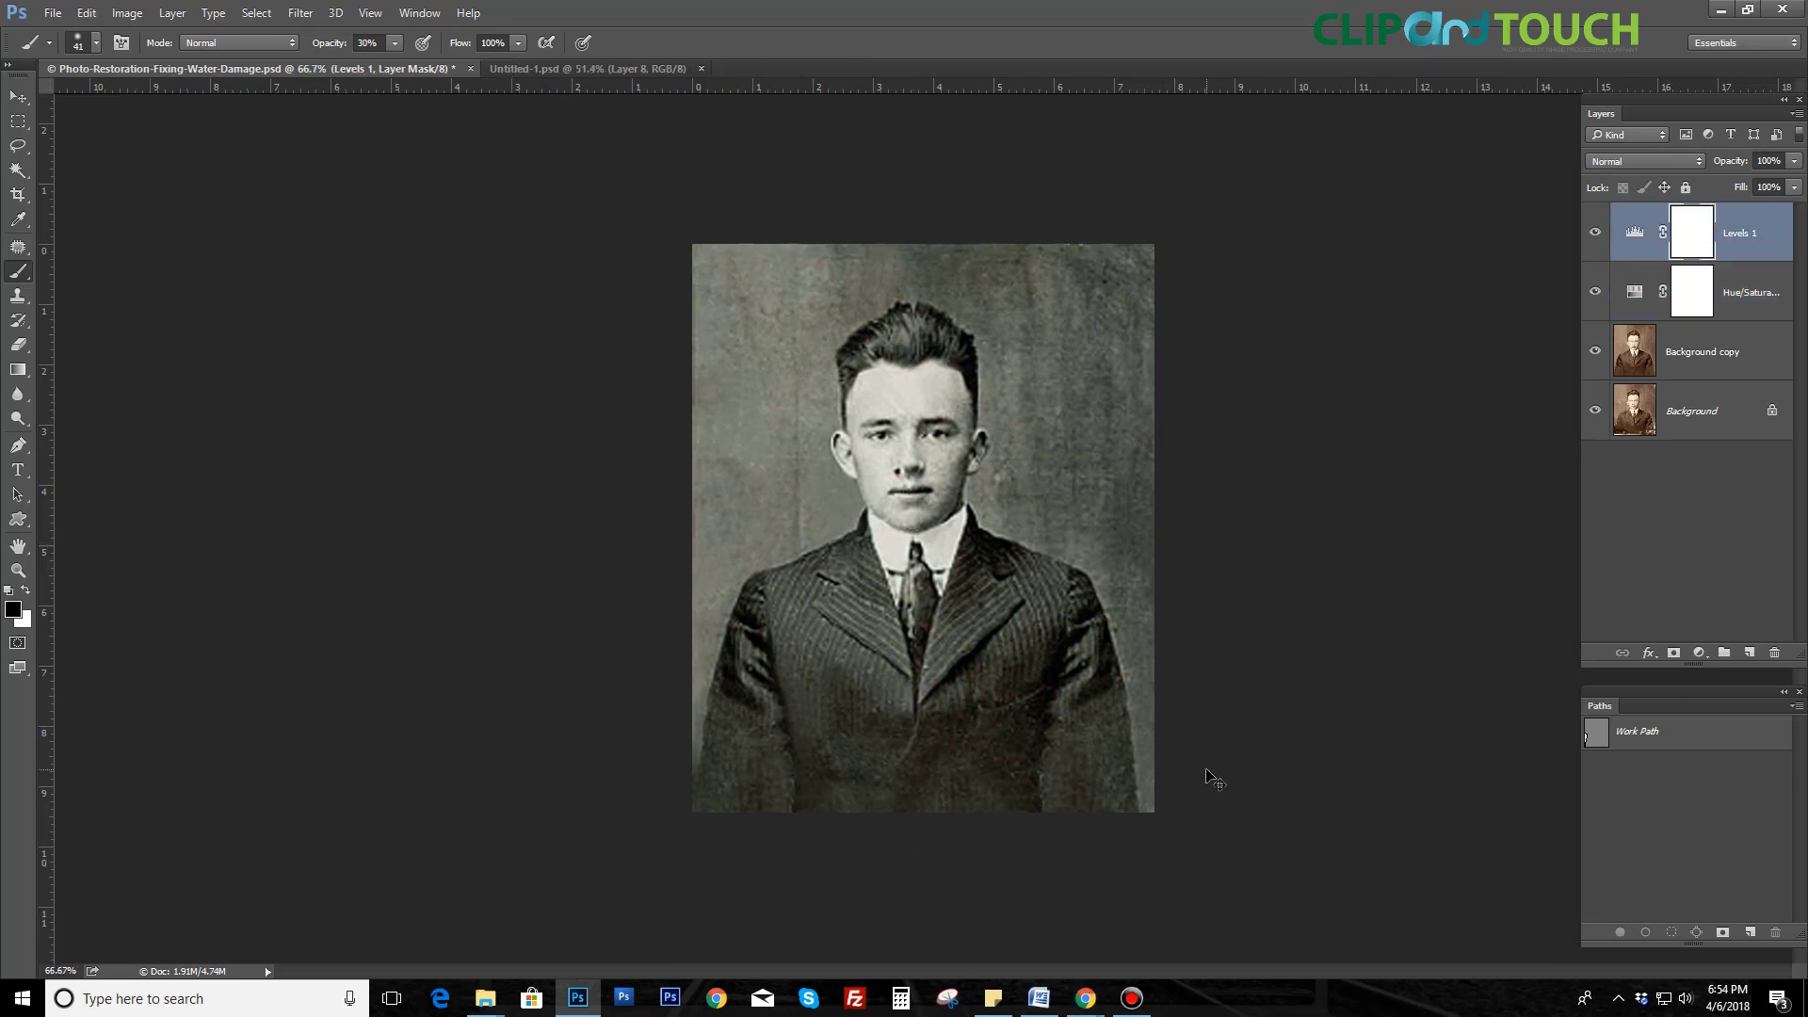
Step: Add a Gradient Fill layer using the Neutral Density preset in Linear style
{"action": "scroll", "coordinate": [902, 459], "scroll_direction": "up", "scroll_amount": 3}
{"action": "left_click", "coordinate": [1699, 653]}
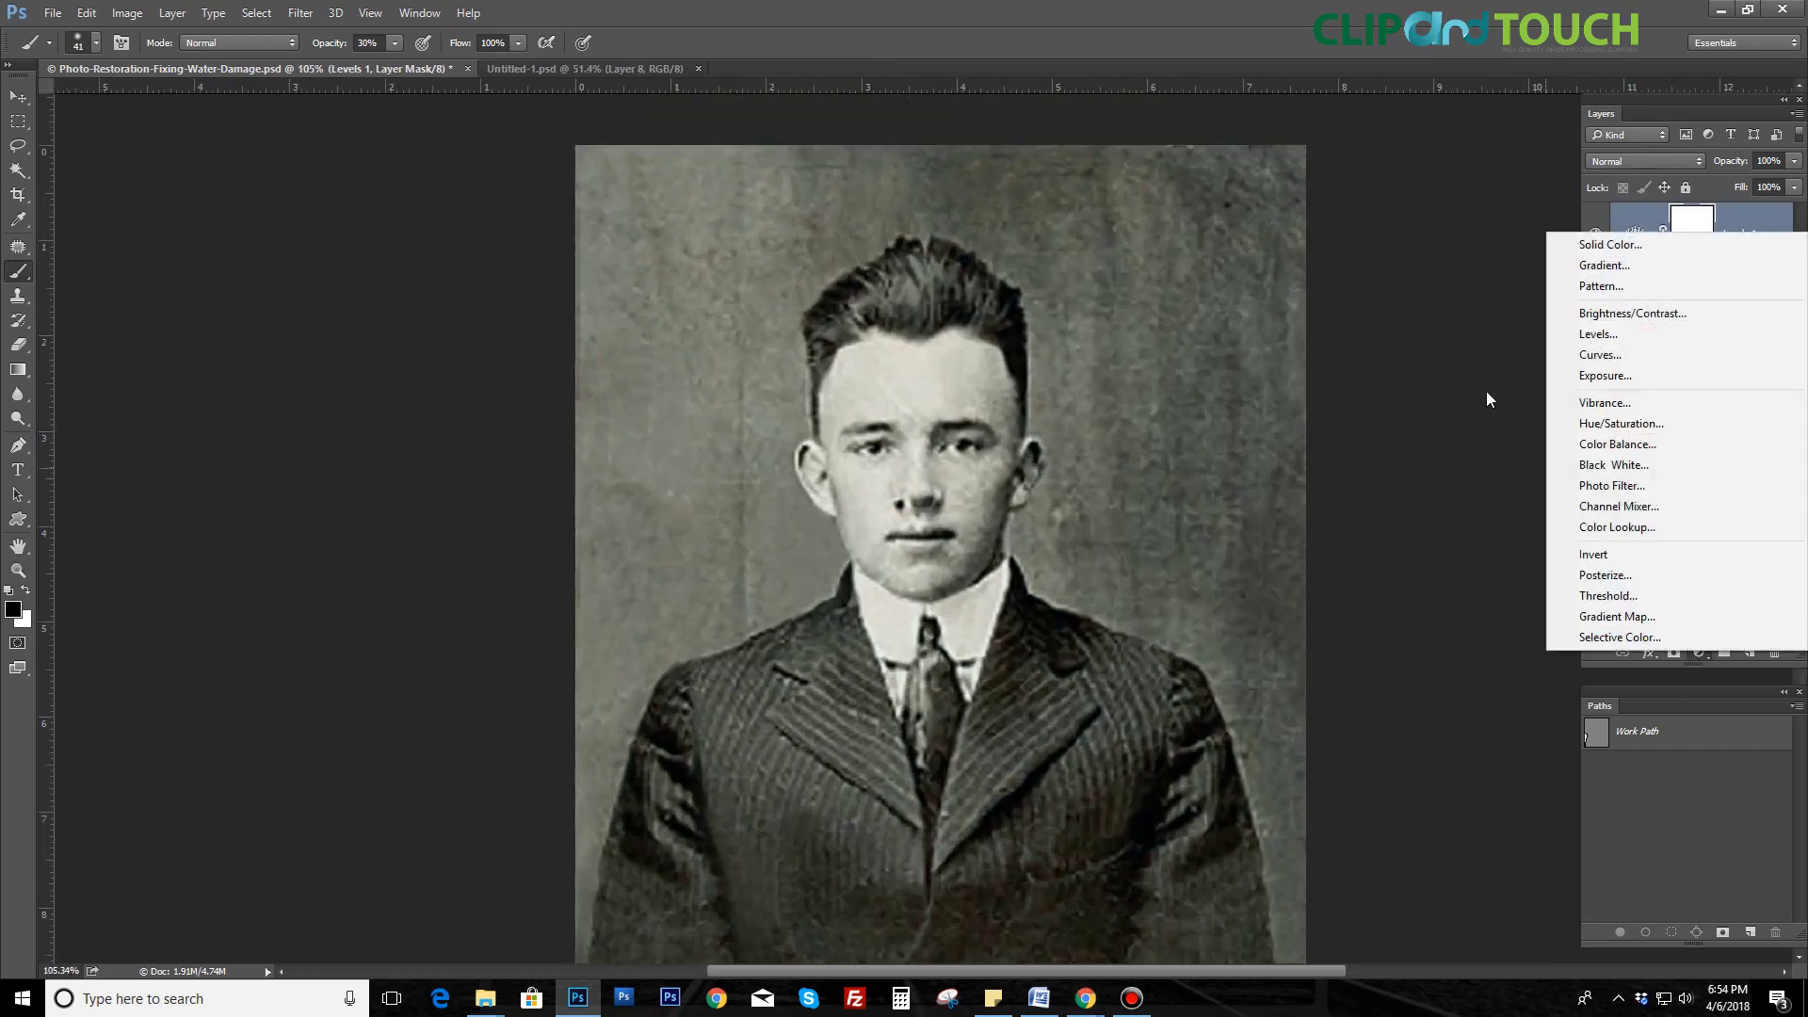
{"action": "left_click", "coordinate": [1629, 267]}
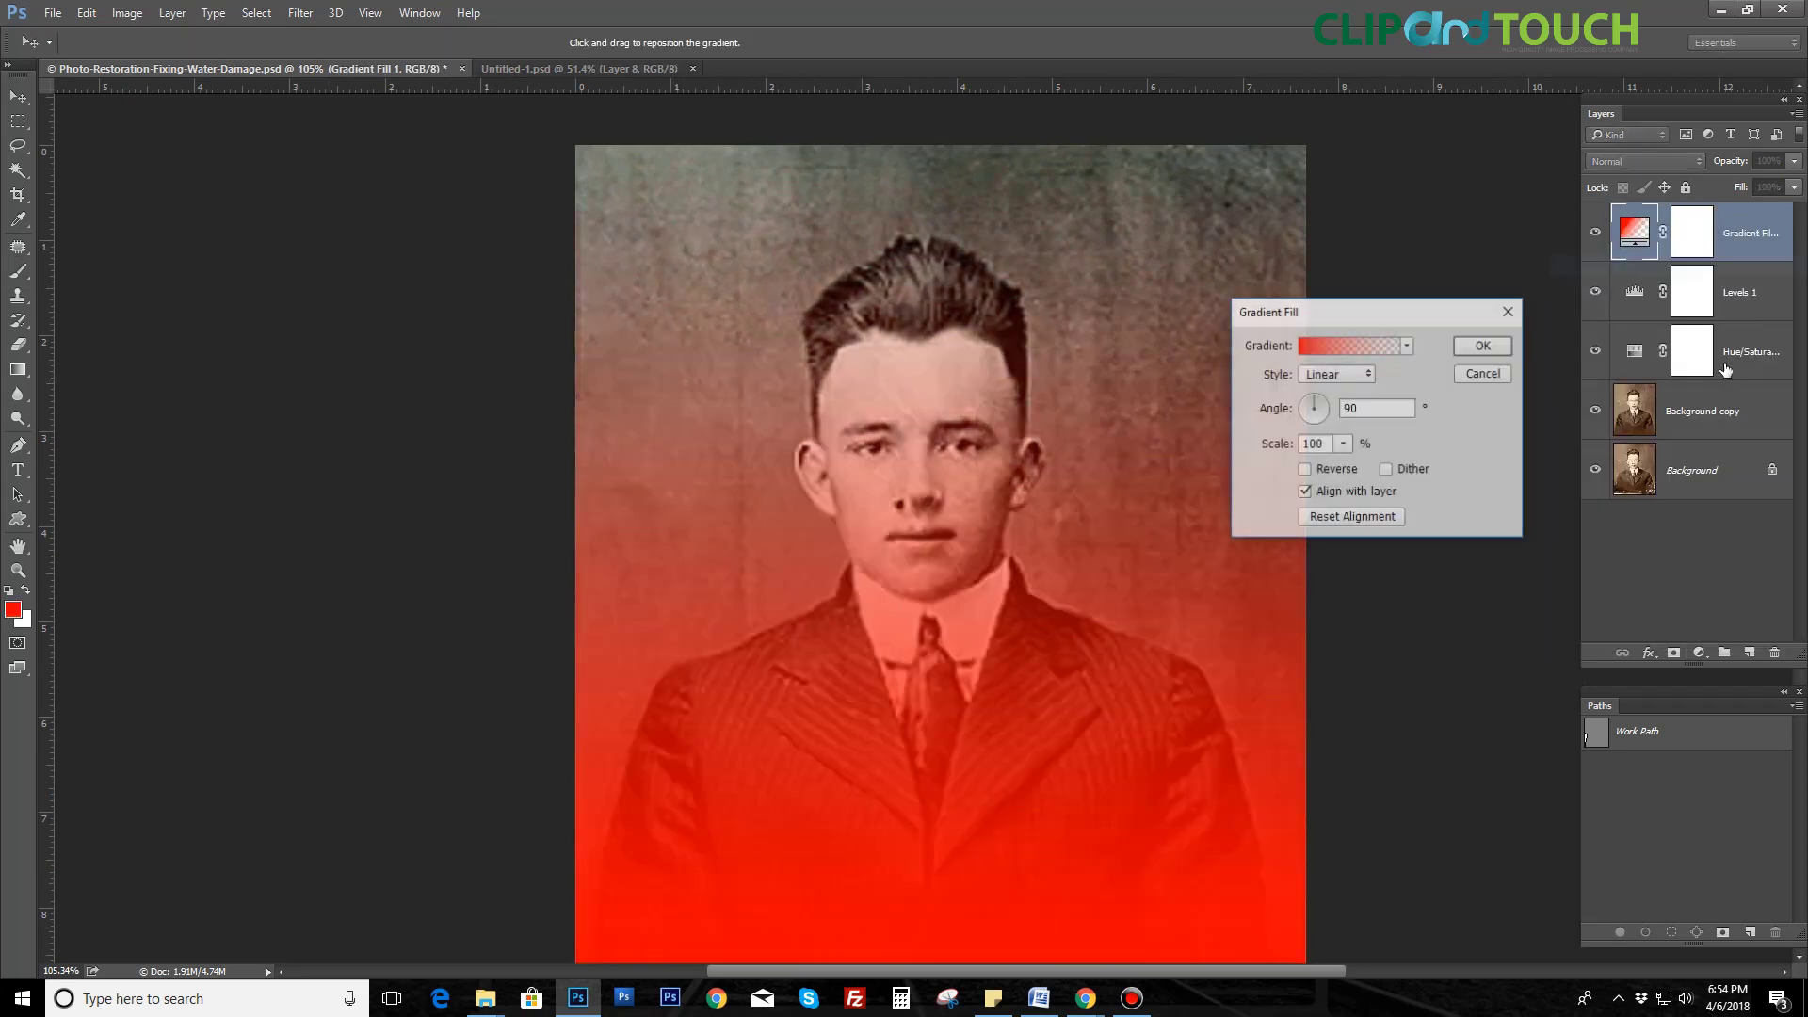
{"action": "left_click", "coordinate": [1337, 344]}
{"action": "left_click", "coordinate": [1513, 271]}
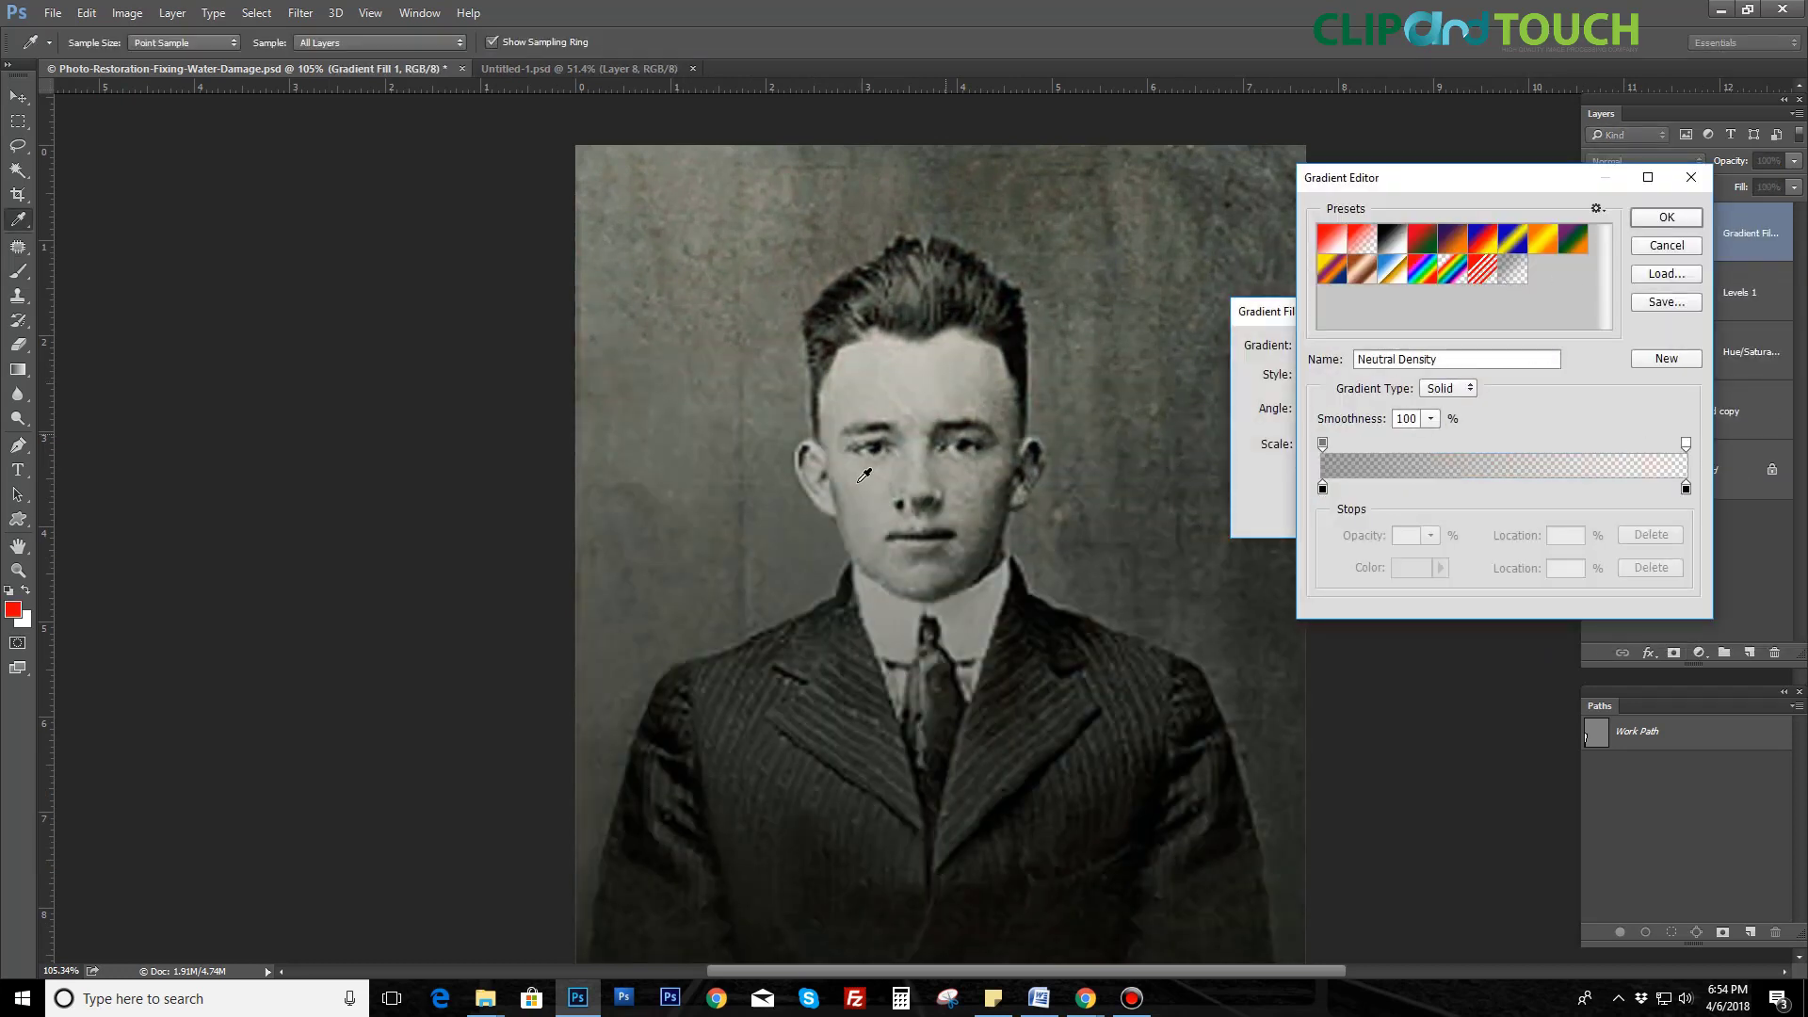
{"action": "left_click_drag", "start_coordinate": [1432, 198], "coordinate": [1204, 174]}
{"action": "left_click", "coordinate": [1440, 193]}
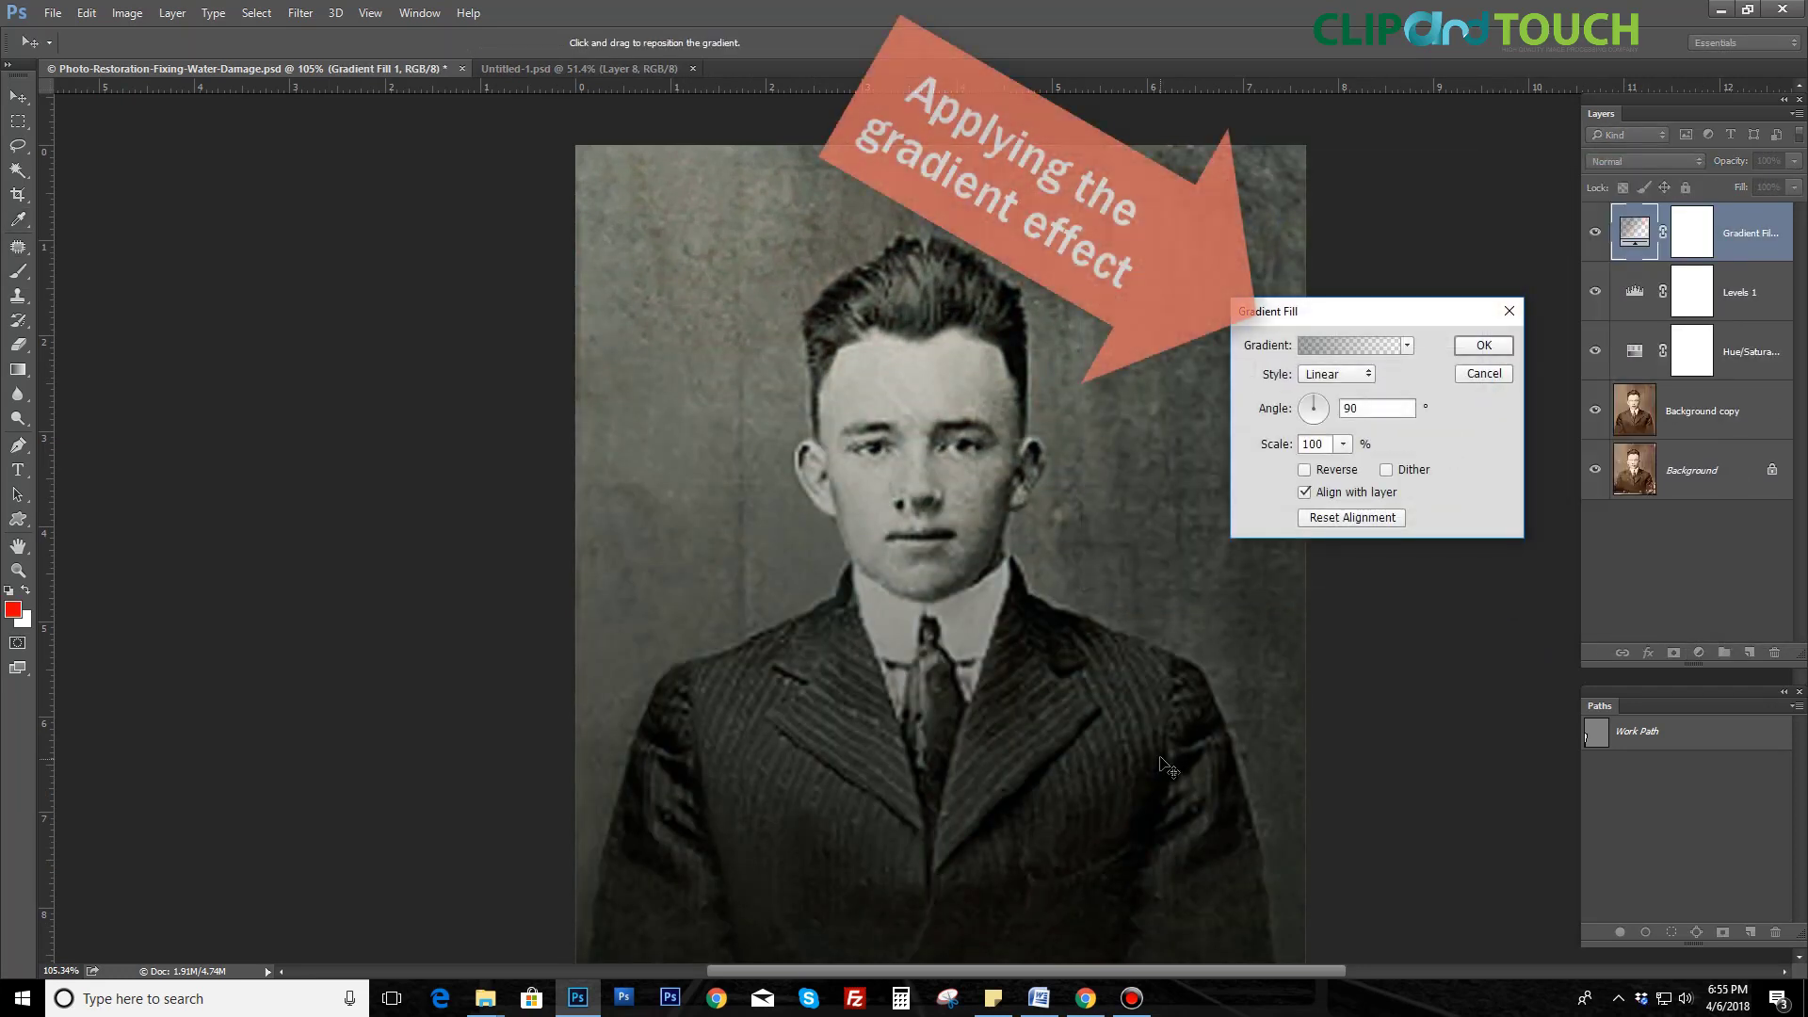
{"action": "key", "text": "ctrl+1"}
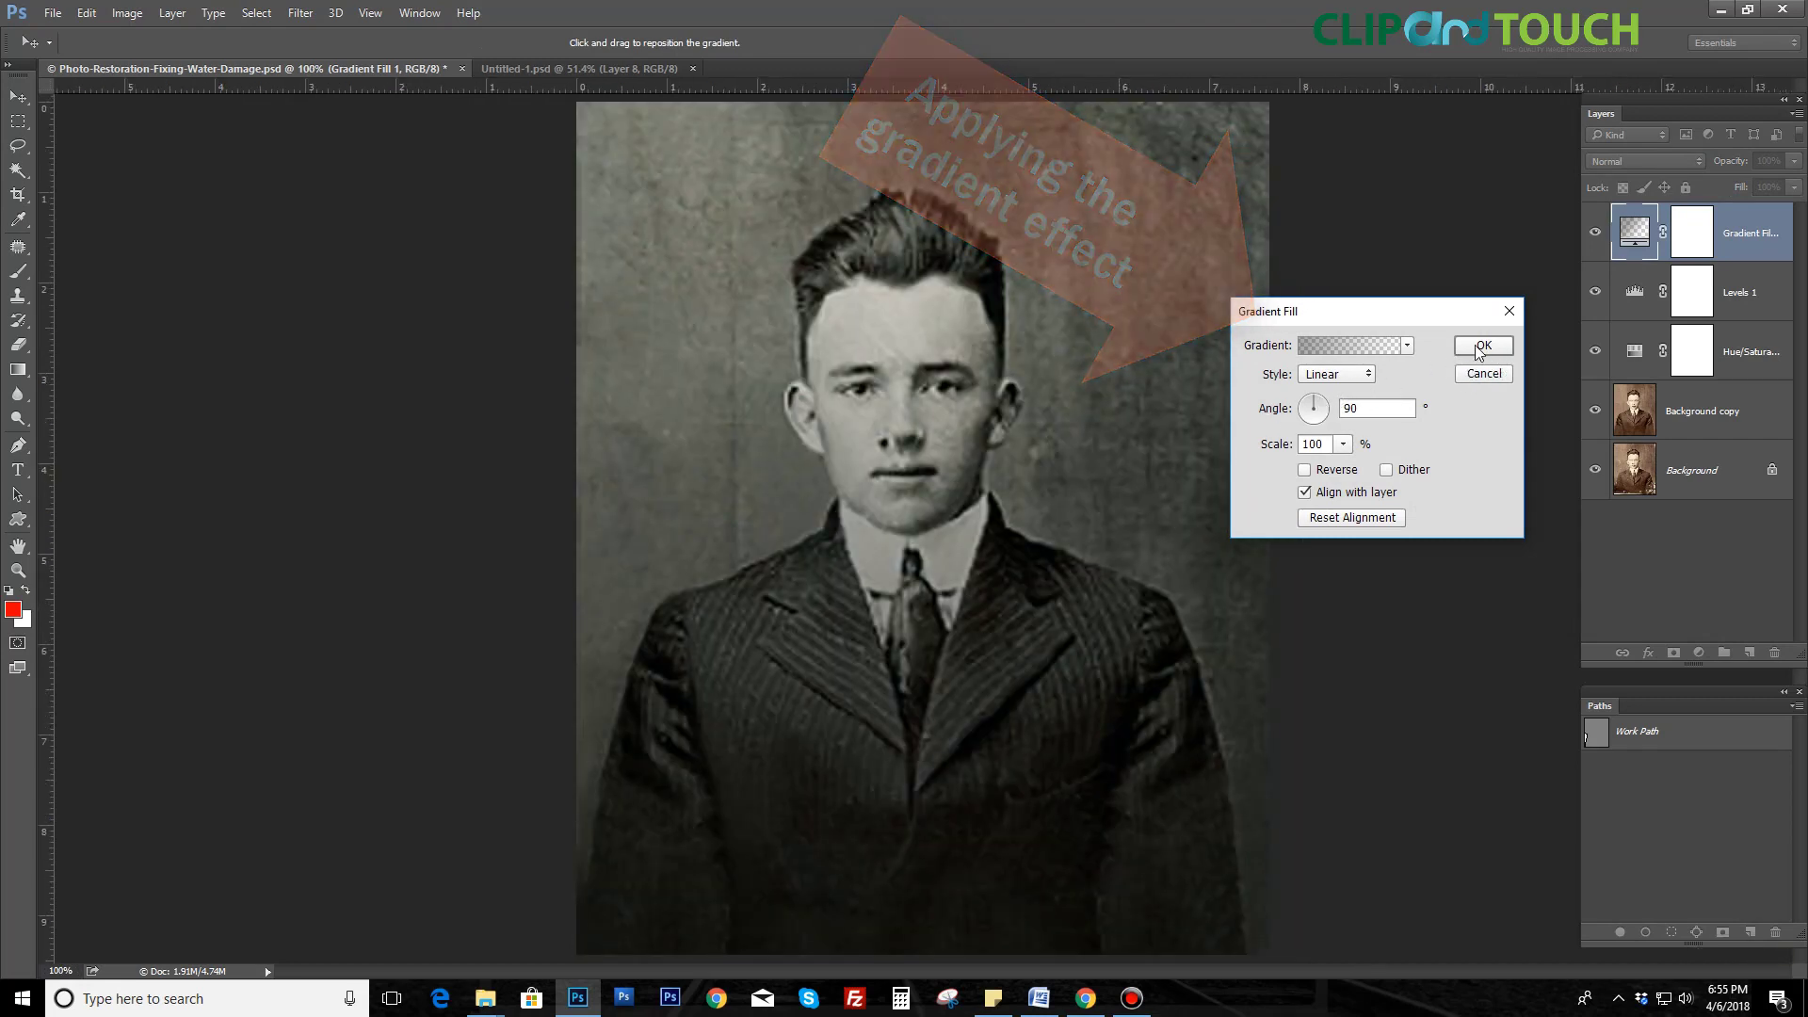
{"action": "left_click", "coordinate": [1333, 375]}
{"action": "left_click", "coordinate": [1412, 379]}
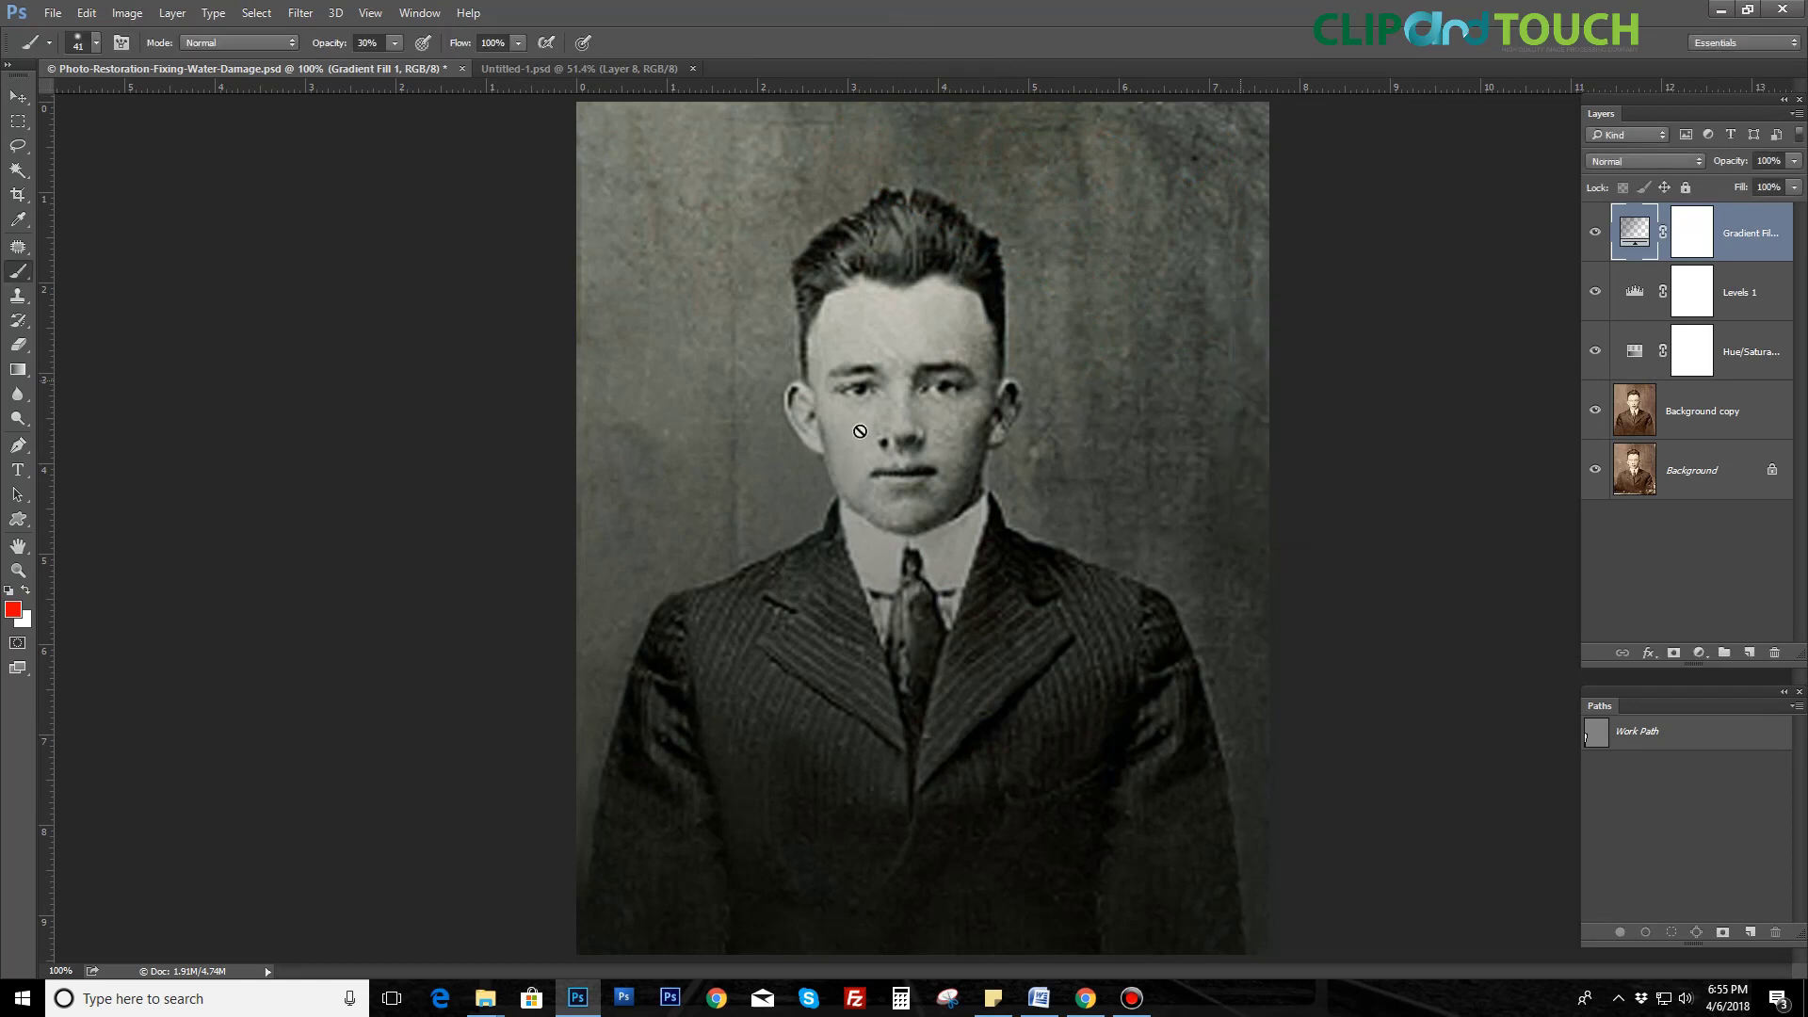
Step: Confirm the gradient, add Brightness/Contrast at Brightness 35 and Contrast -11, and save the file
{"action": "left_click", "coordinate": [1484, 347]}
{"action": "left_click", "coordinate": [1699, 653]}
{"action": "left_click", "coordinate": [1628, 310]}
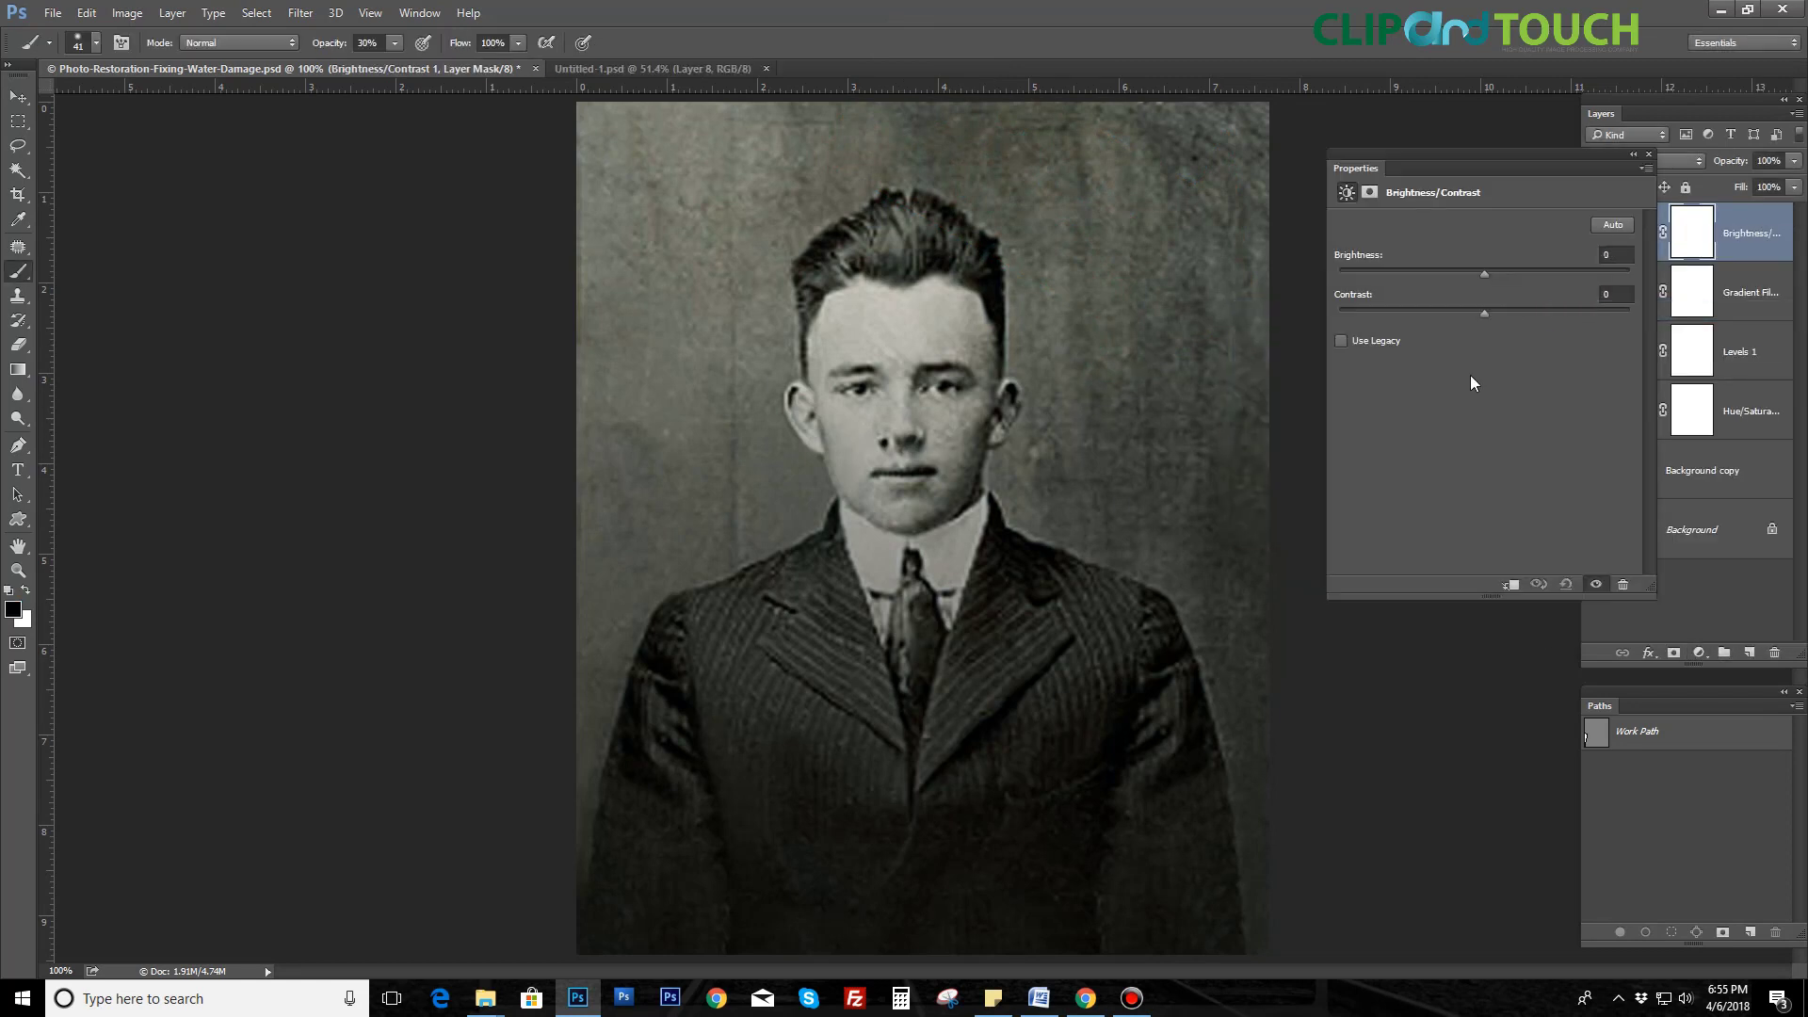
{"action": "left_click_drag", "start_coordinate": [1486, 274], "coordinate": [1516, 273]}
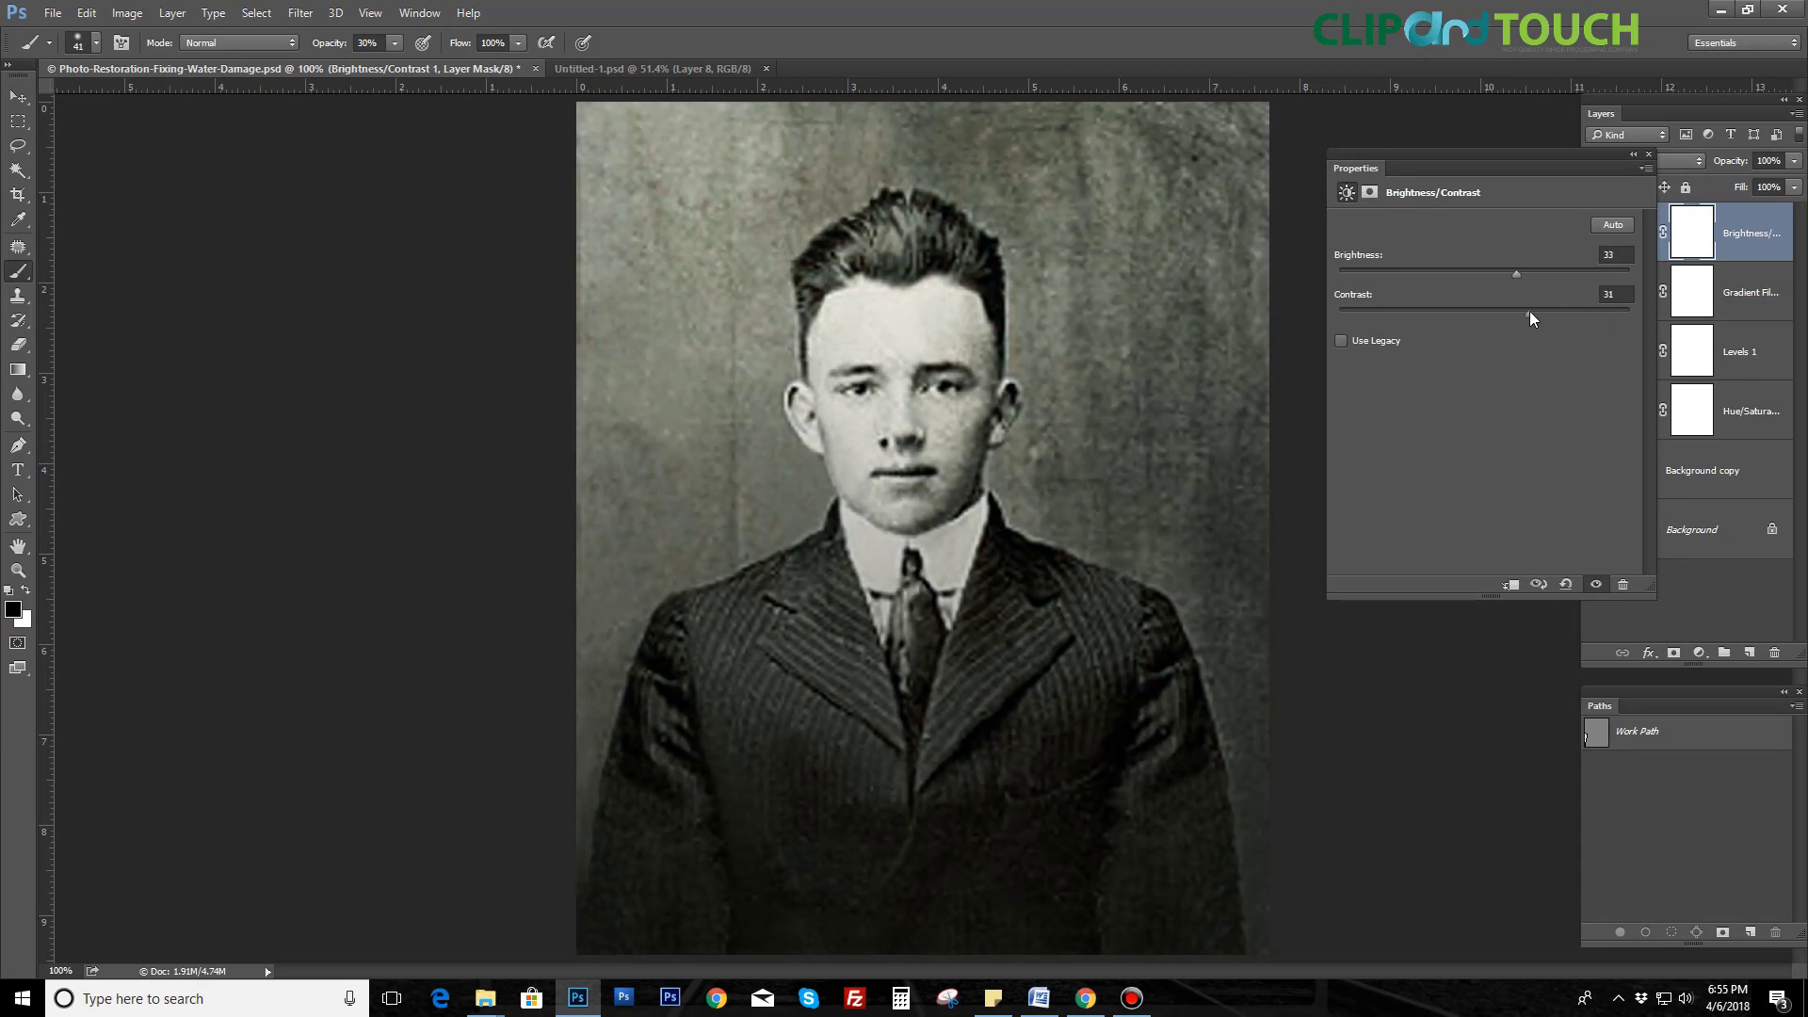
{"action": "left_click_drag", "start_coordinate": [1516, 274], "coordinate": [1517, 271]}
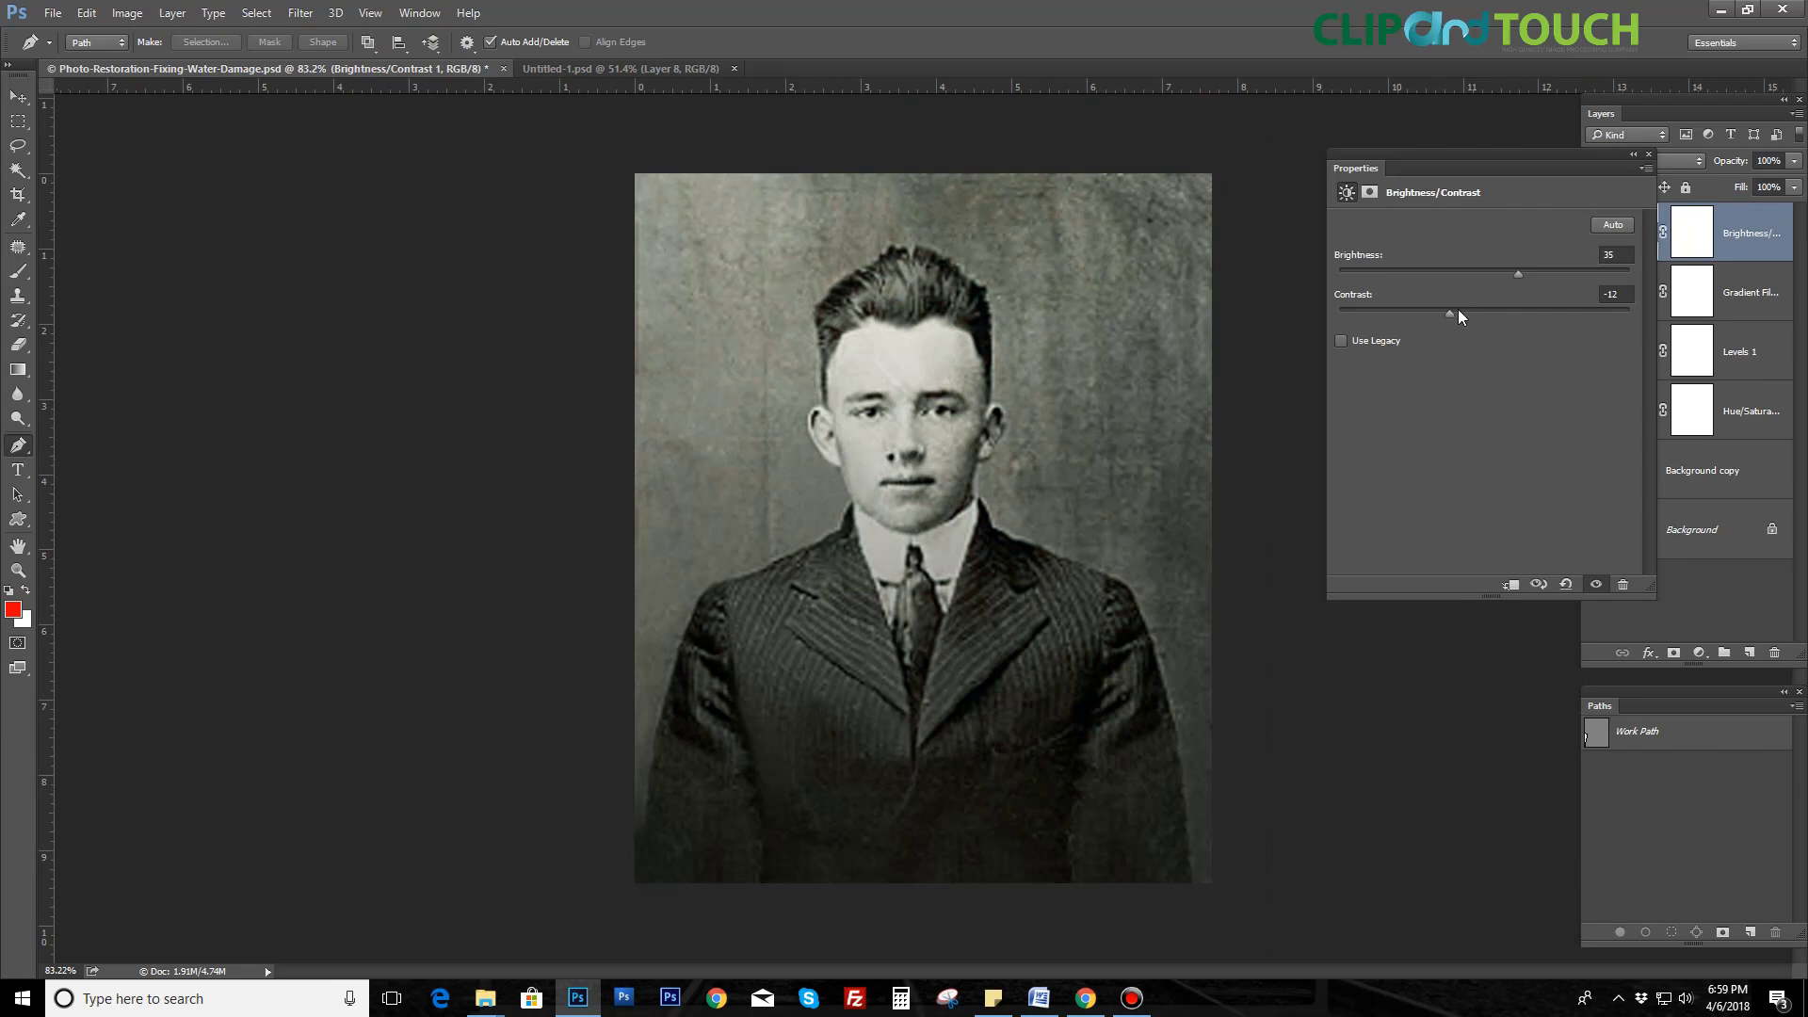
{"action": "left_click", "coordinate": [1648, 154]}
{"action": "key", "text": "ctrl+s"}
Step: Compare the restored version against the original damaged photo shown alone
{"action": "scroll", "coordinate": [736, 367], "scroll_direction": "down", "scroll_amount": 3}
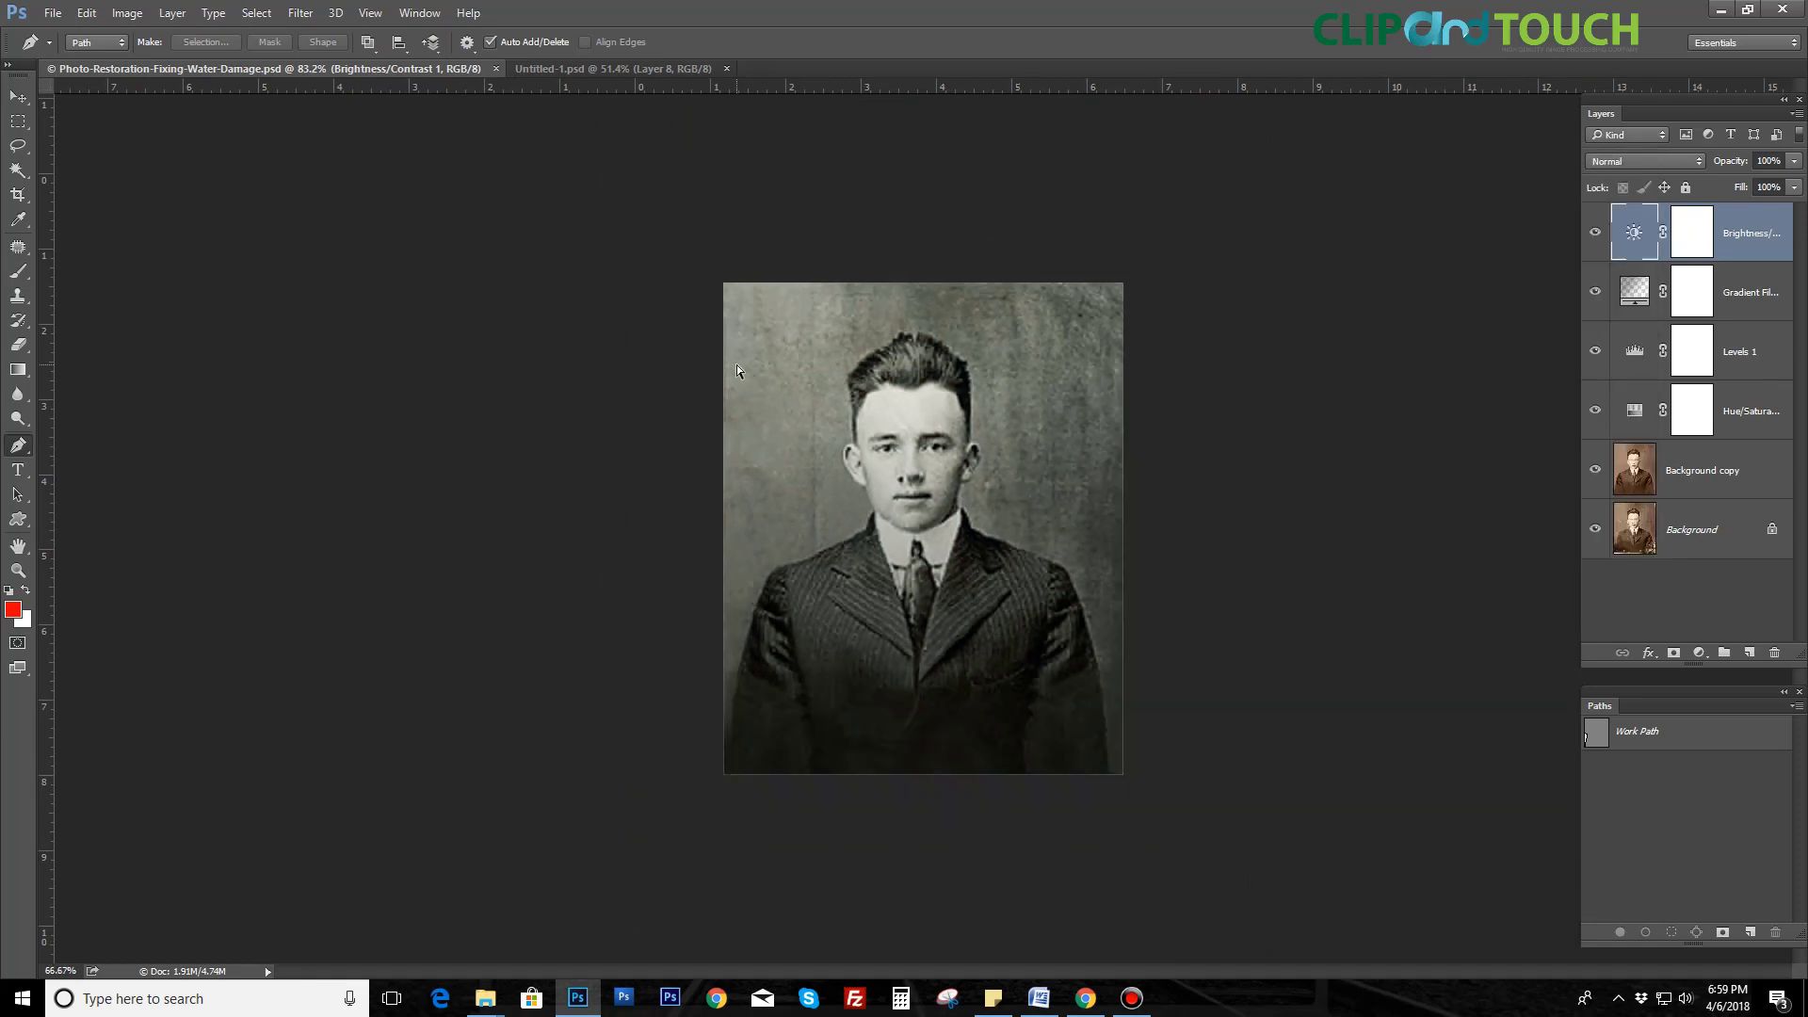
{"action": "scroll", "coordinate": [737, 368], "scroll_direction": "down", "scroll_amount": 1}
{"action": "scroll", "coordinate": [954, 457], "scroll_direction": "up", "scroll_amount": 3}
{"action": "scroll", "coordinate": [957, 456], "scroll_direction": "up", "scroll_amount": 2}
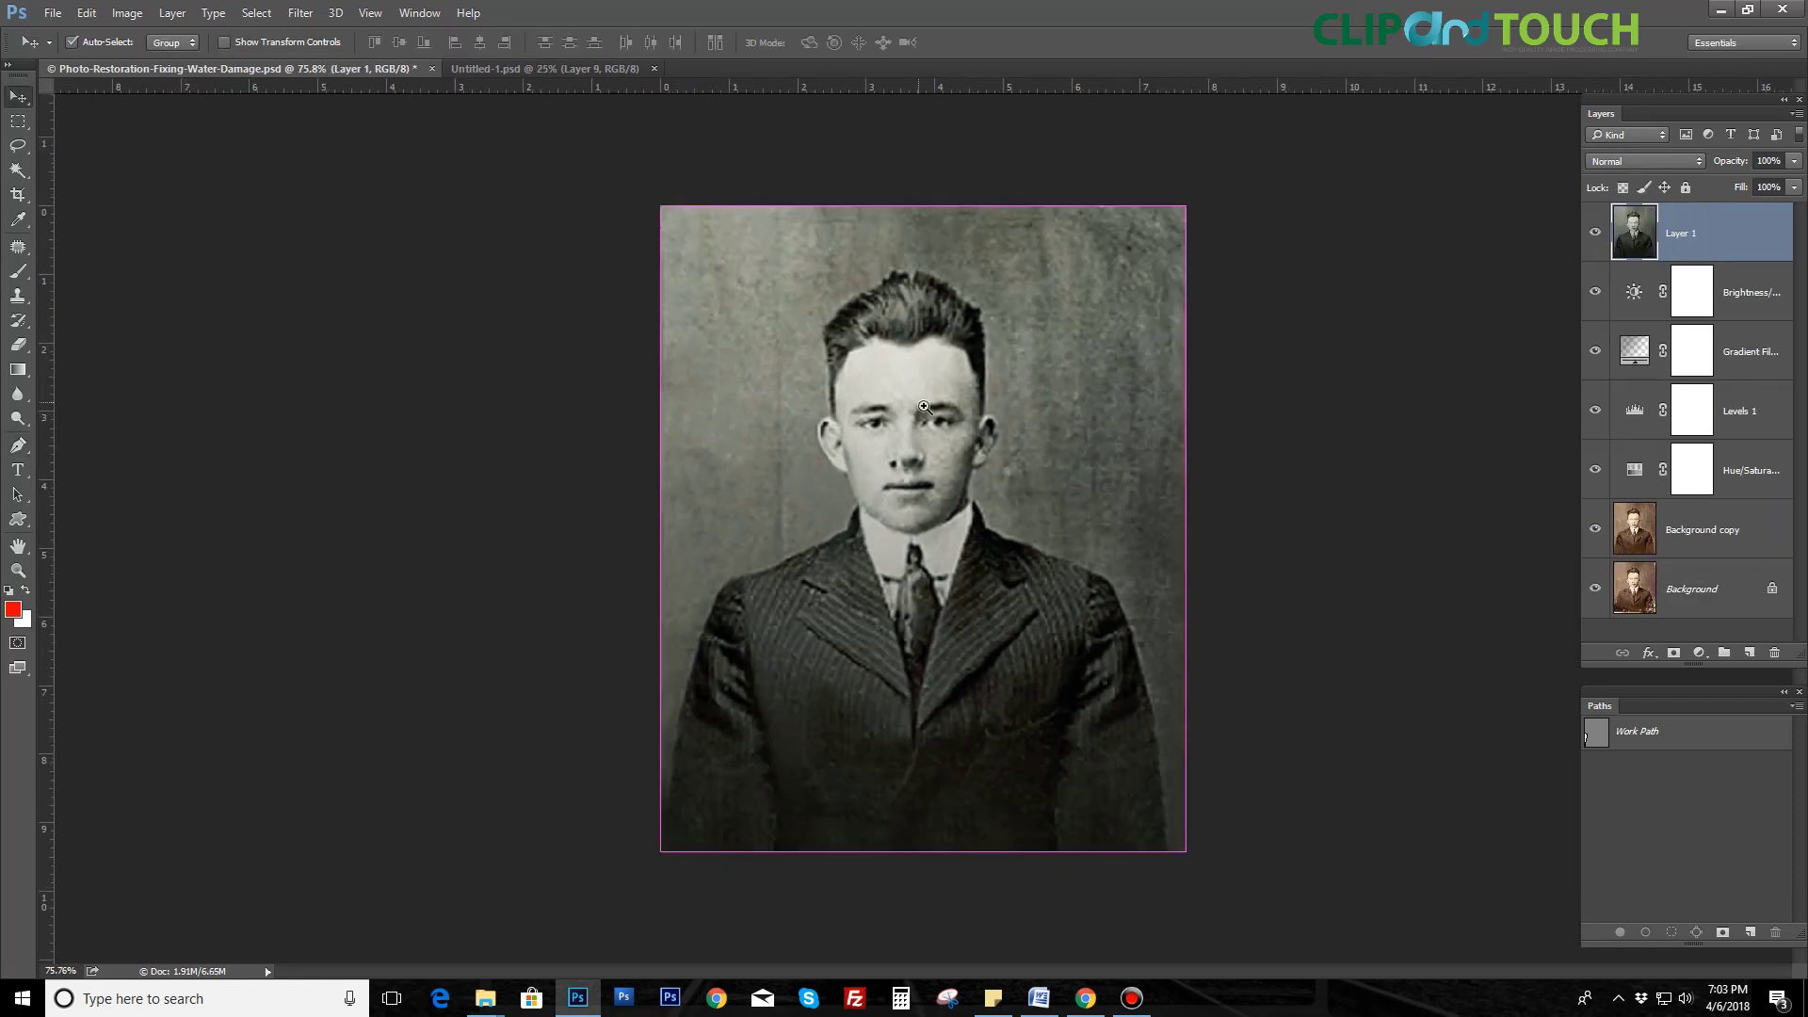
{"action": "scroll", "coordinate": [1006, 502], "scroll_direction": "up", "scroll_amount": 2}
{"action": "left_click", "coordinate": [1594, 589], "text": "alt"}
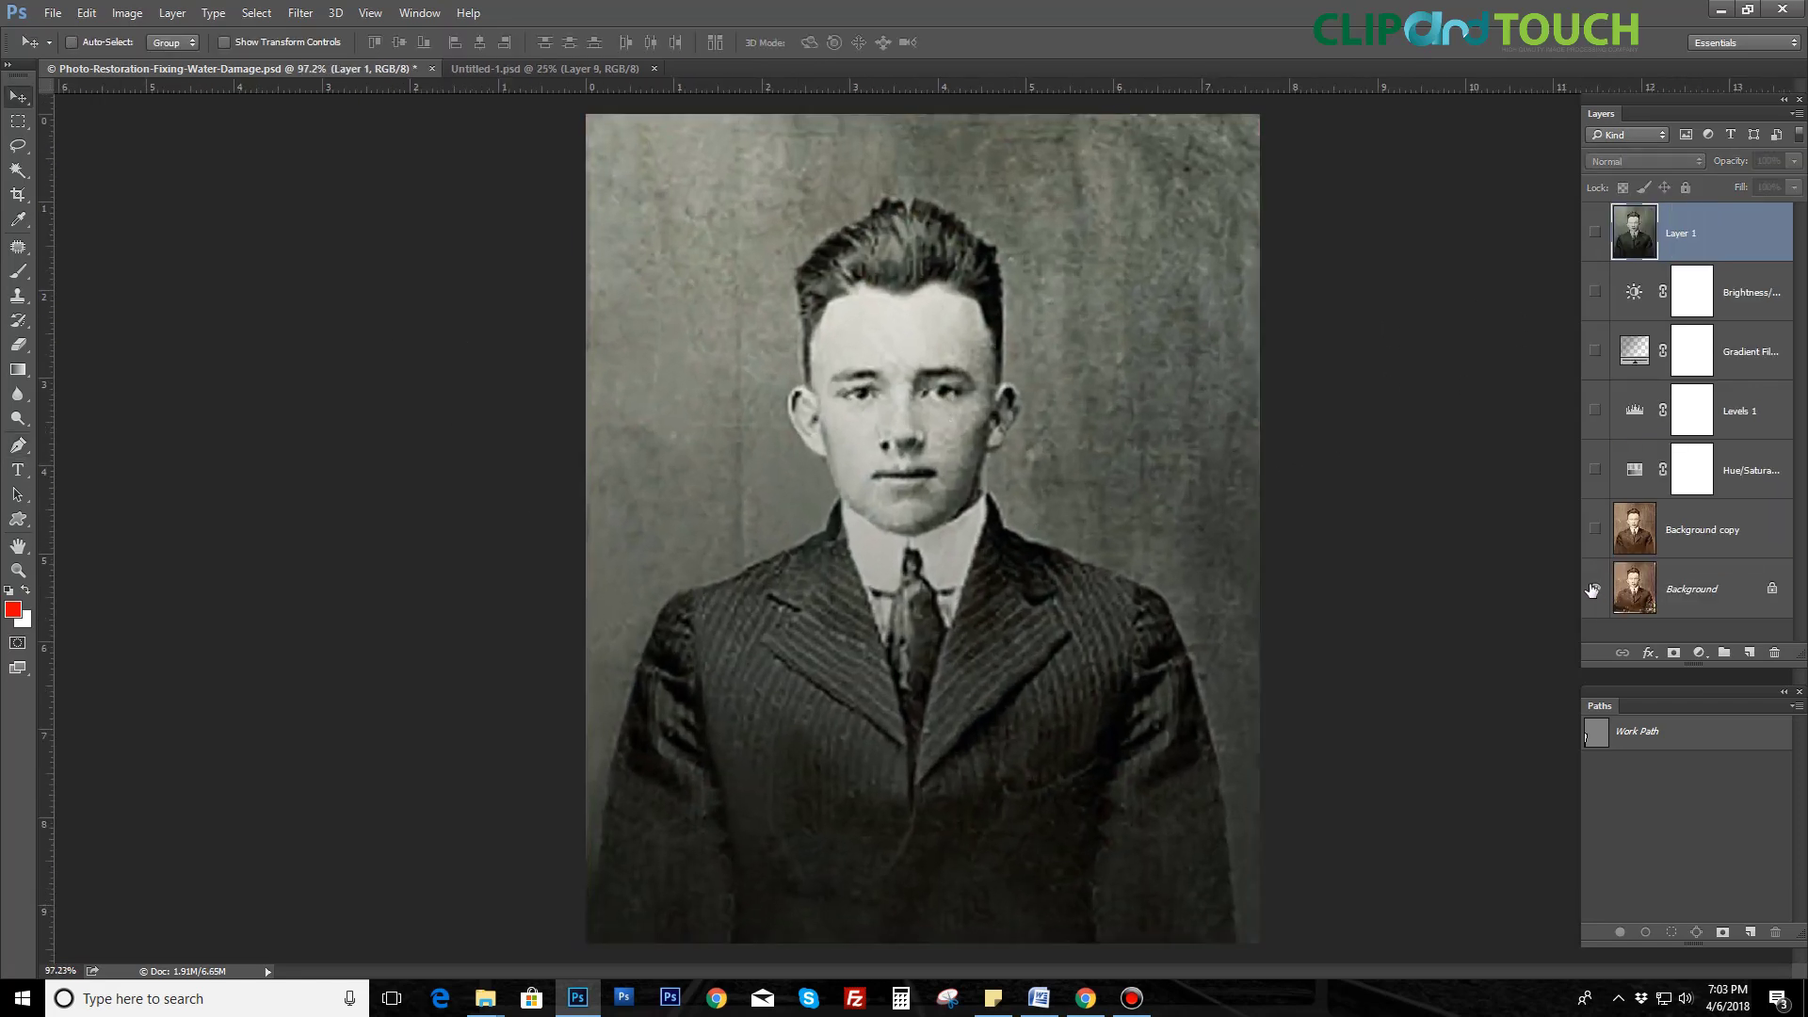
{"action": "left_click", "coordinate": [1594, 589], "text": "alt"}
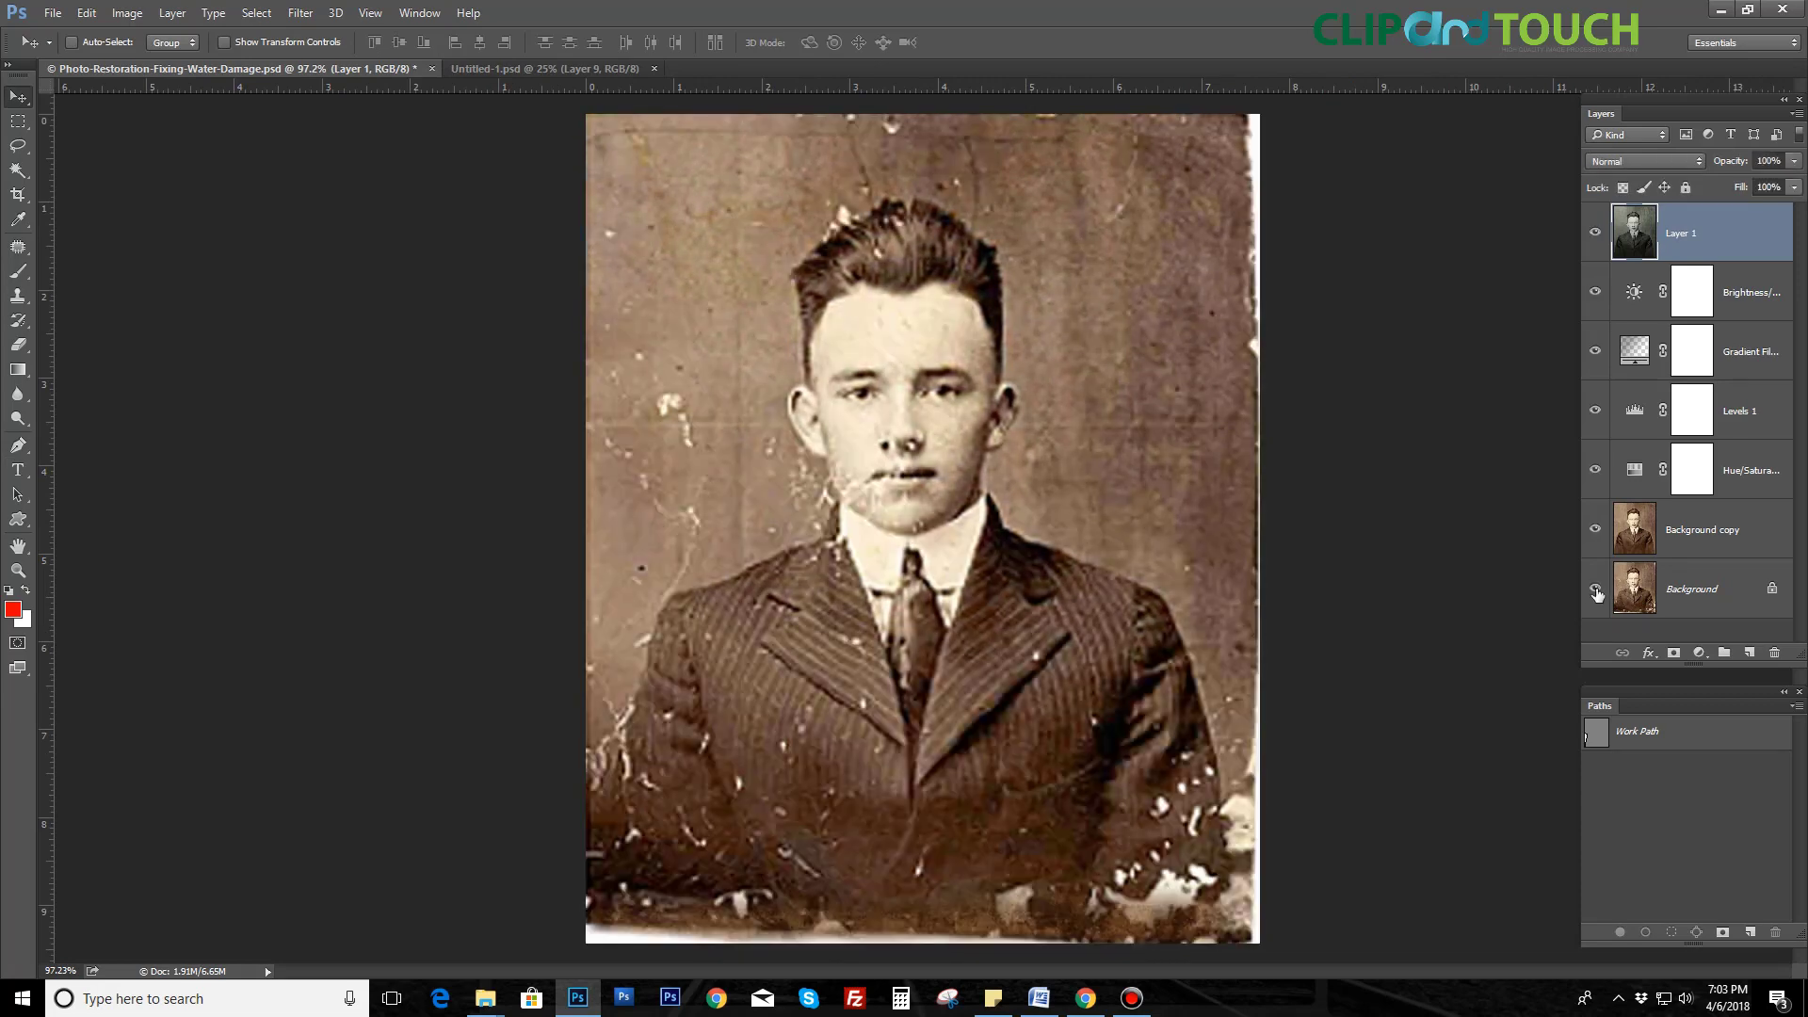
{"action": "left_click", "coordinate": [1595, 588], "text": "alt"}
Step: Group all layers above Background into Group 1 and toggle the group to compare
{"action": "key", "text": "ctrl+alt+a"}
{"action": "key", "text": "ctrl+g"}
{"action": "left_click", "coordinate": [1595, 214]}
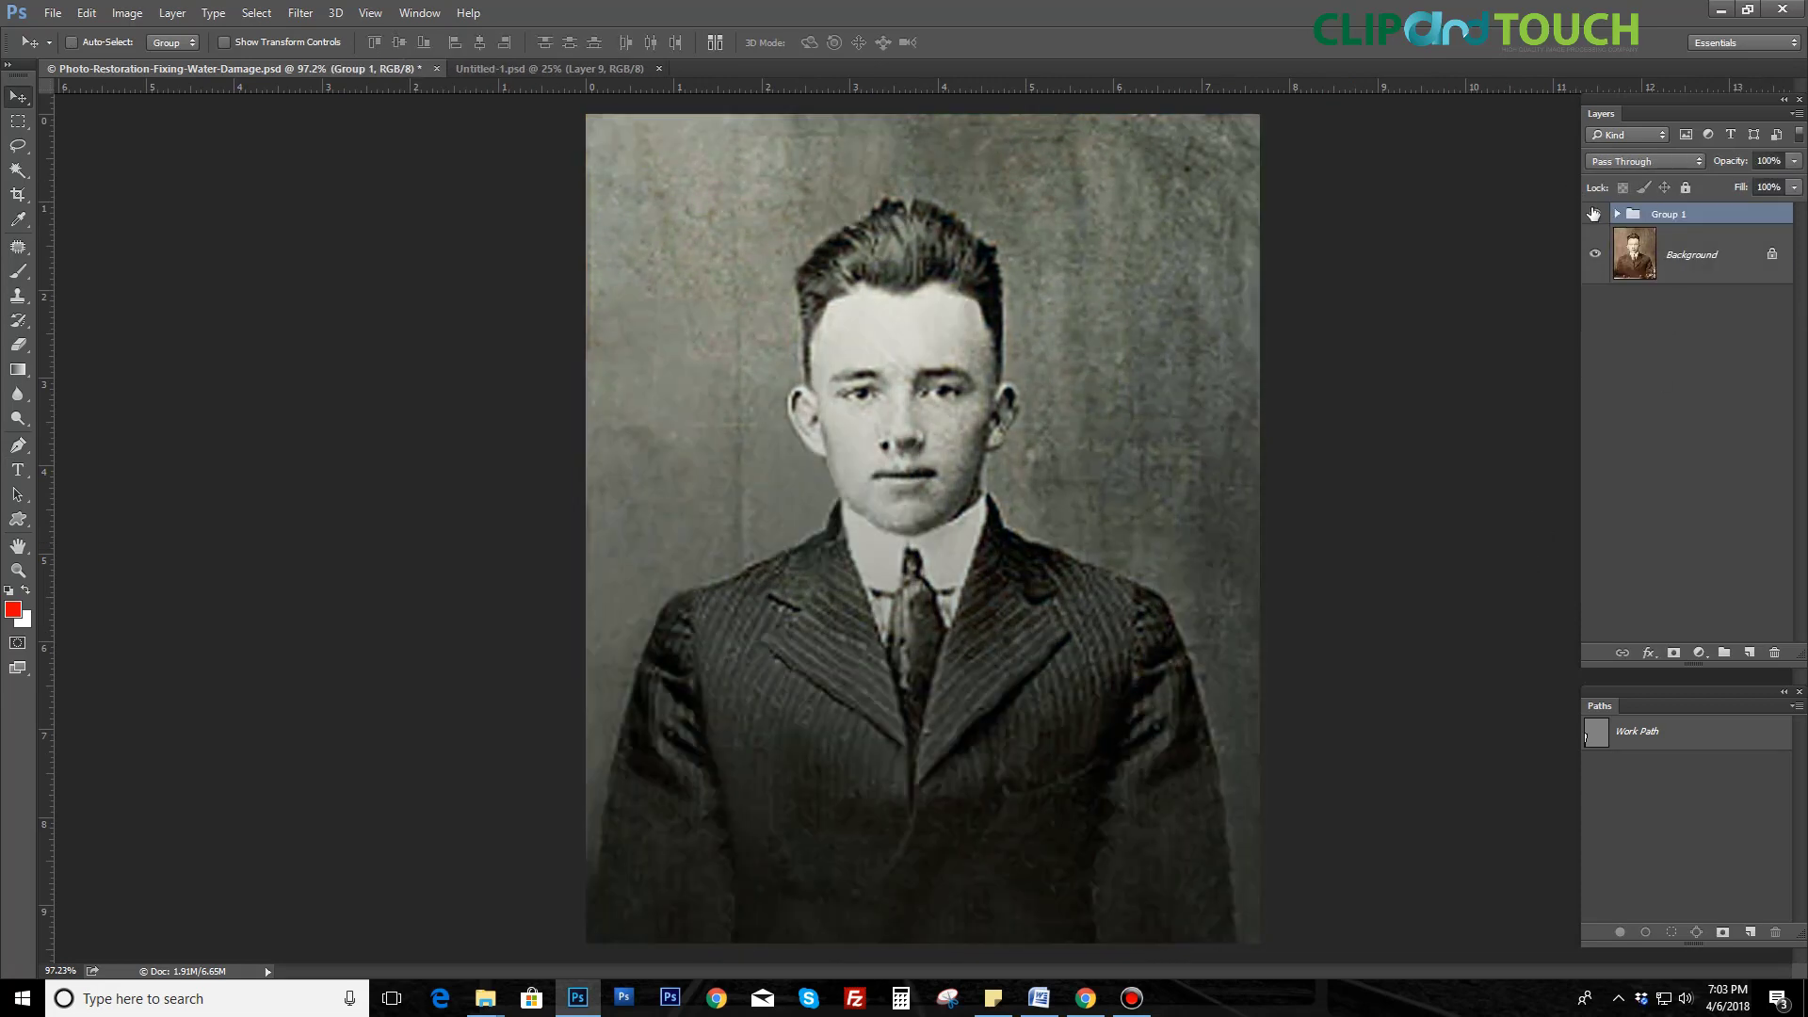
{"action": "left_click", "coordinate": [1594, 214]}
{"action": "left_click", "coordinate": [1595, 213]}
{"action": "left_click", "coordinate": [1594, 214]}
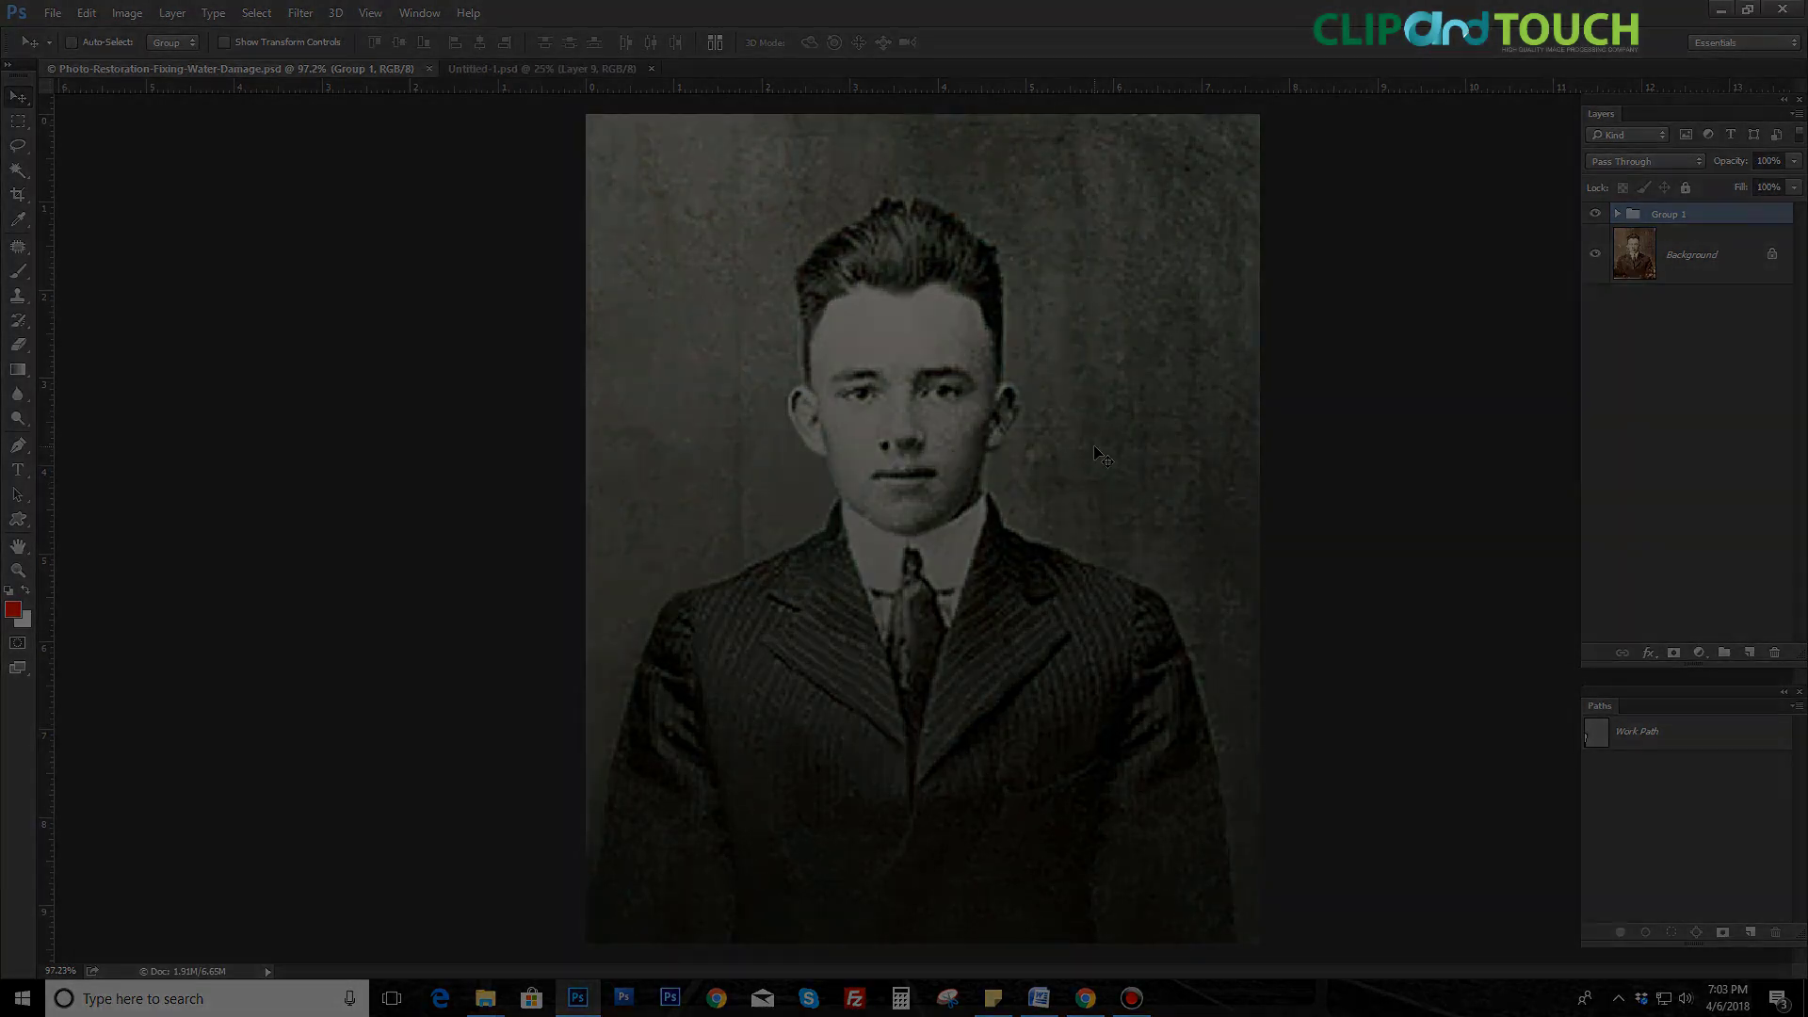